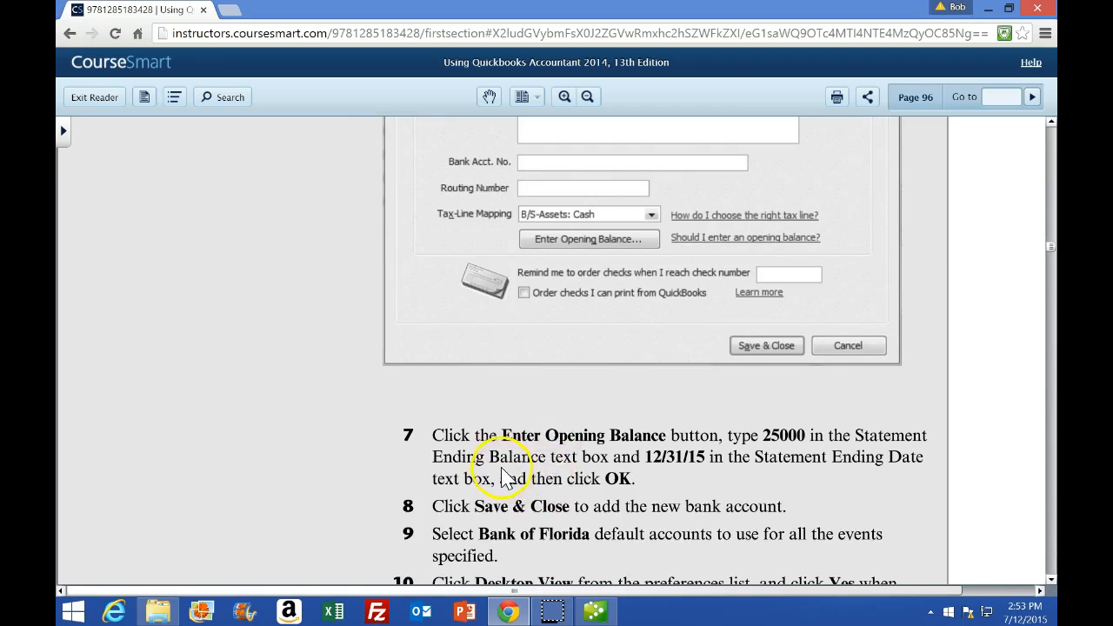
Step: In QuickBooks, enter the new Bank of Florida account's opening balance of 25,000.00 with statement ending date 12/31/2015
scroll(533, 488, down, 4)
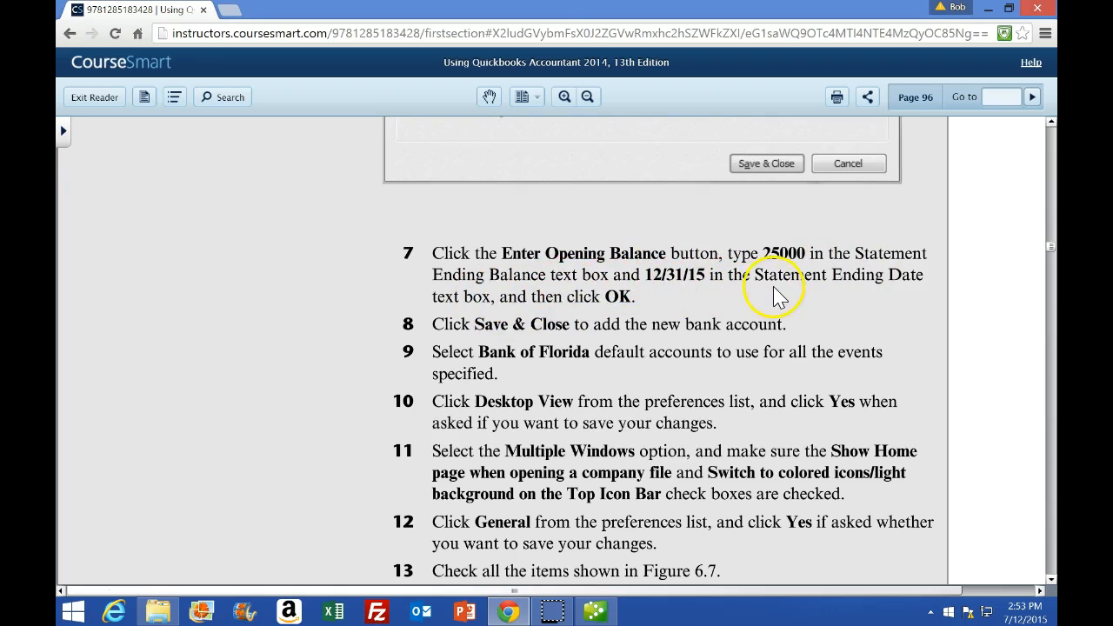
click(595, 612)
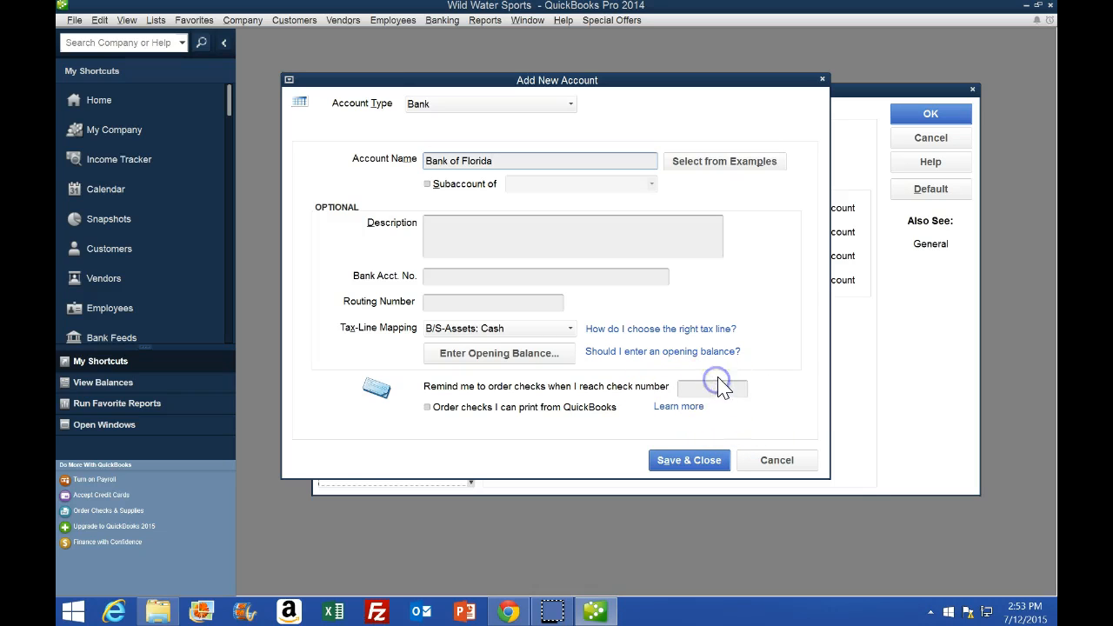
click(515, 364)
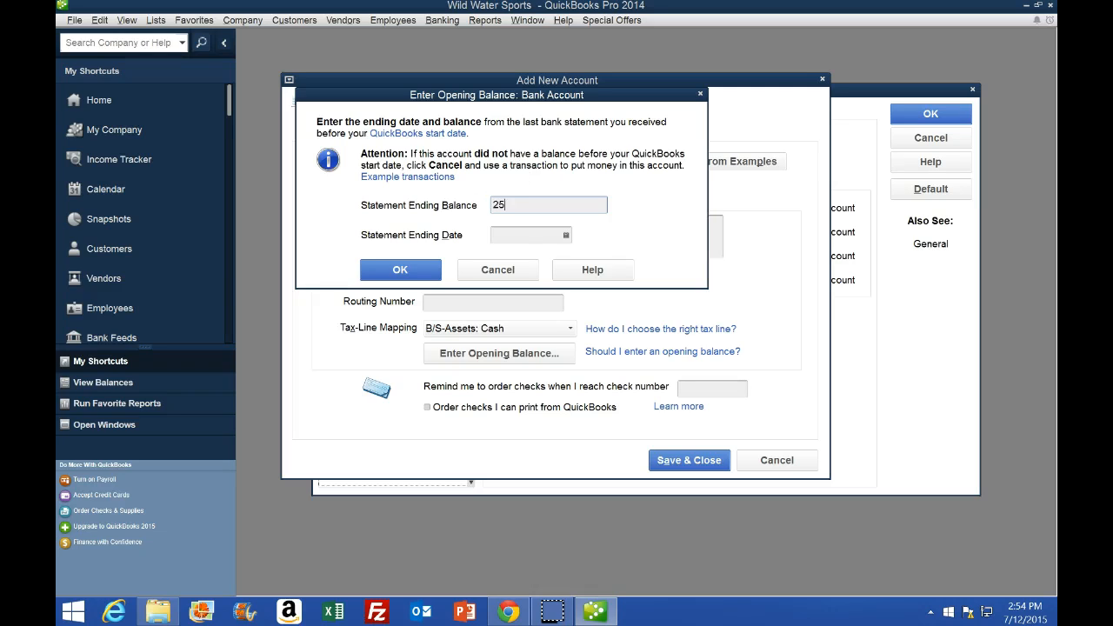
text(00)
key(Tab)
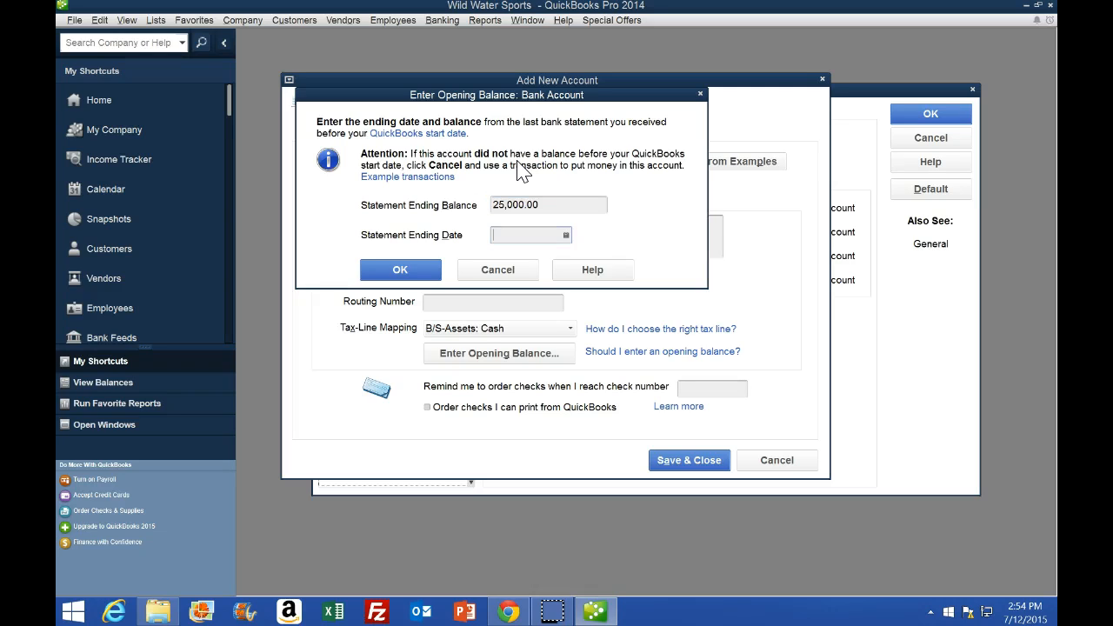
click(529, 168)
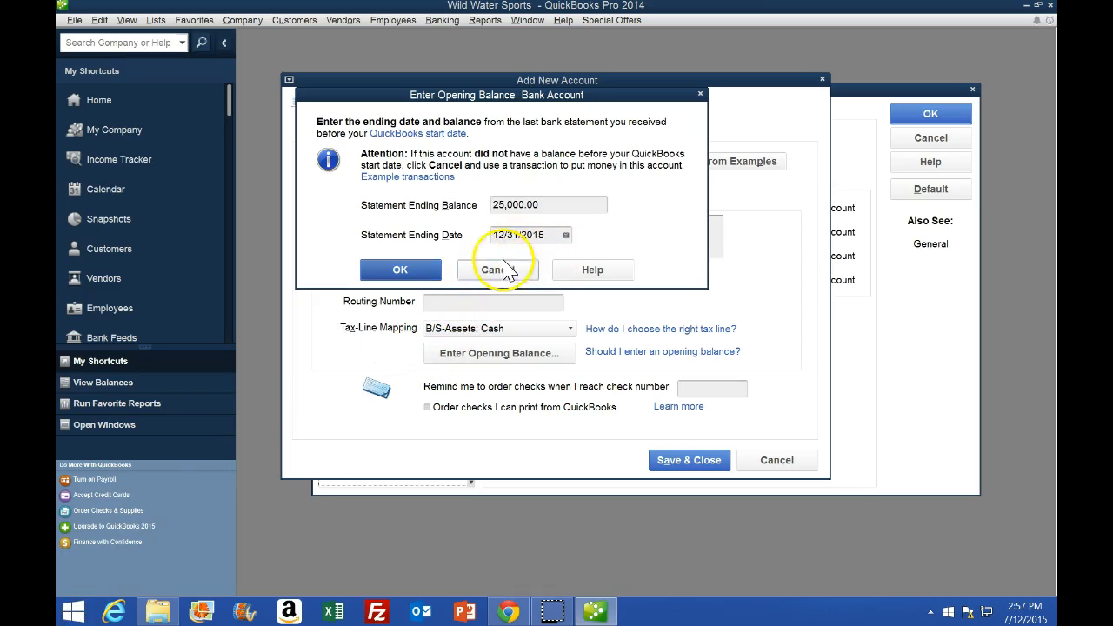
click(398, 271)
Step: Check the textbook instructions, then save the new Bank of Florida account in QuickBooks and close its form
click(509, 612)
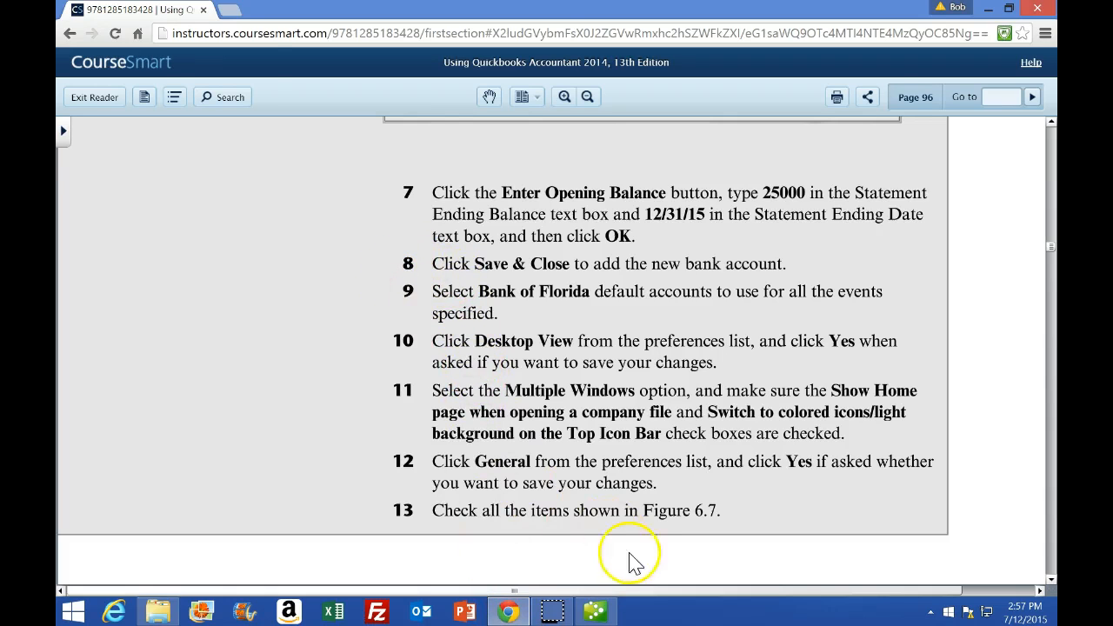
click(597, 612)
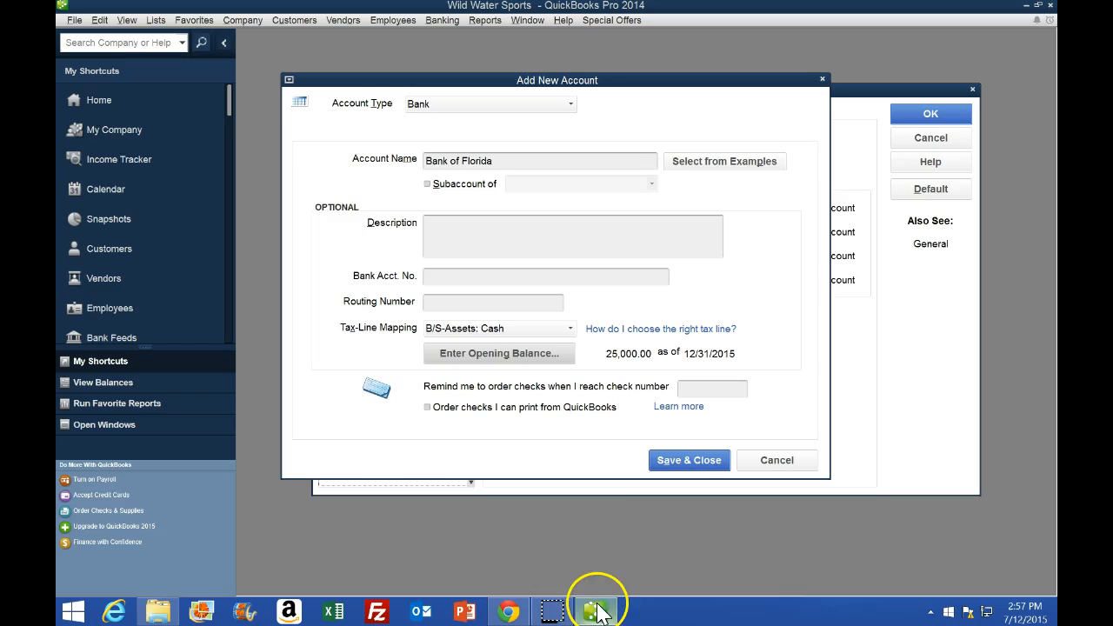
click(683, 461)
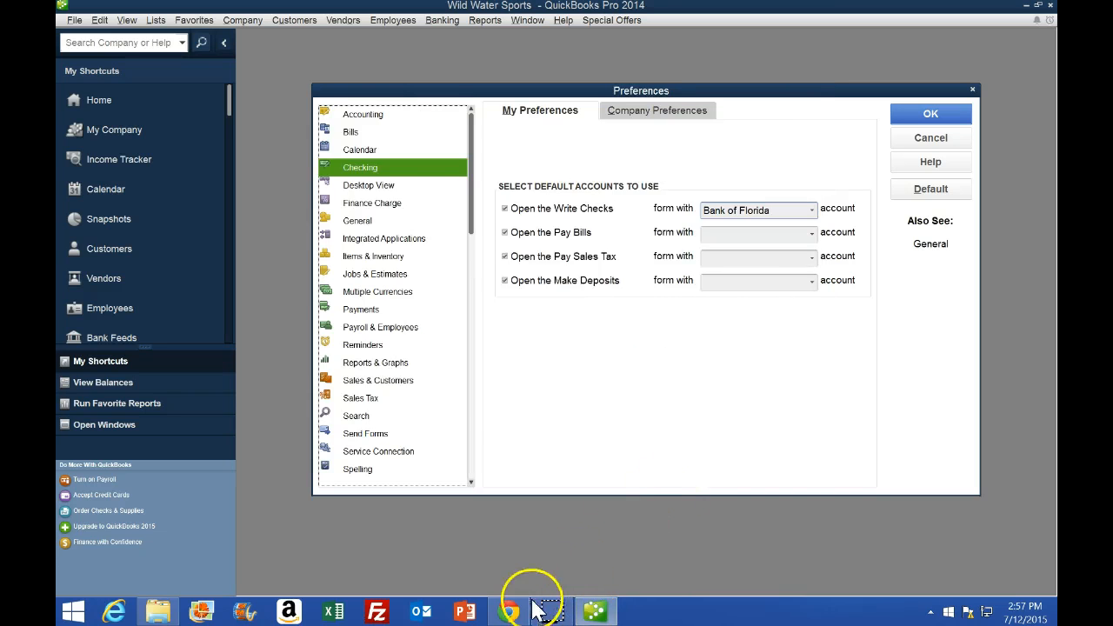
Step: Set the default account to Bank of Florida for Pay Bills and Pay Sales Tax, and to Inventory Asset for Make Deposits
click(510, 611)
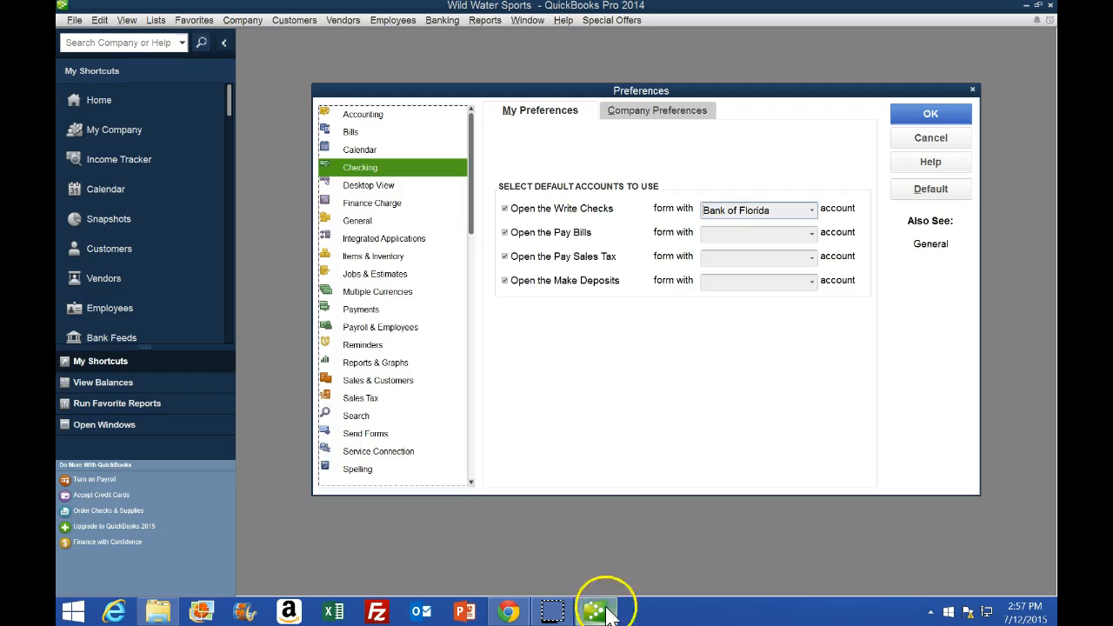
click(599, 610)
click(811, 235)
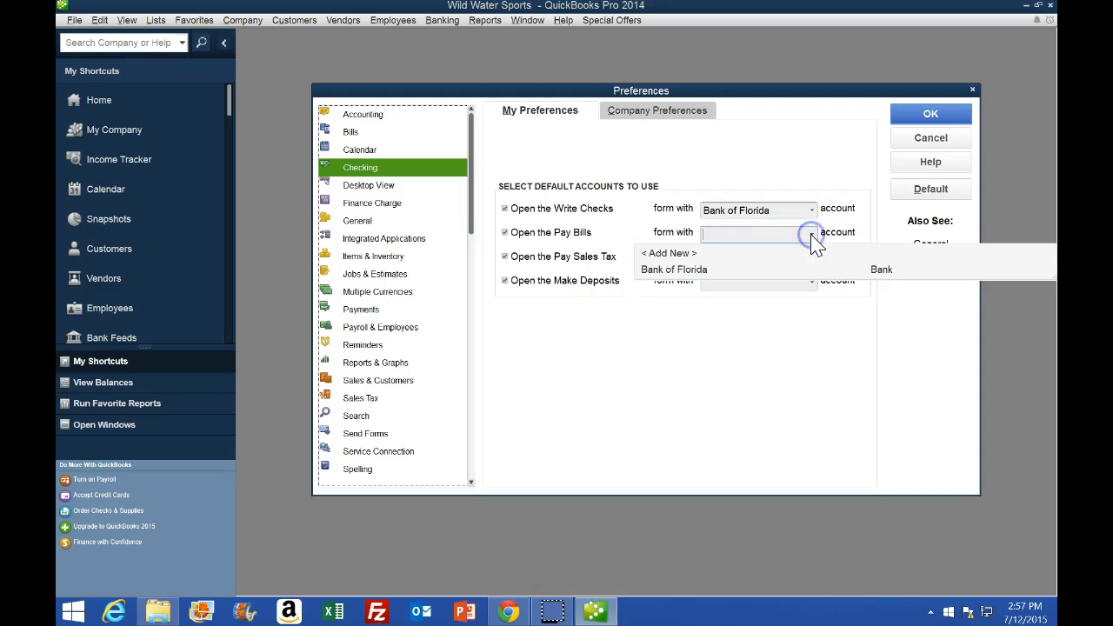
click(704, 271)
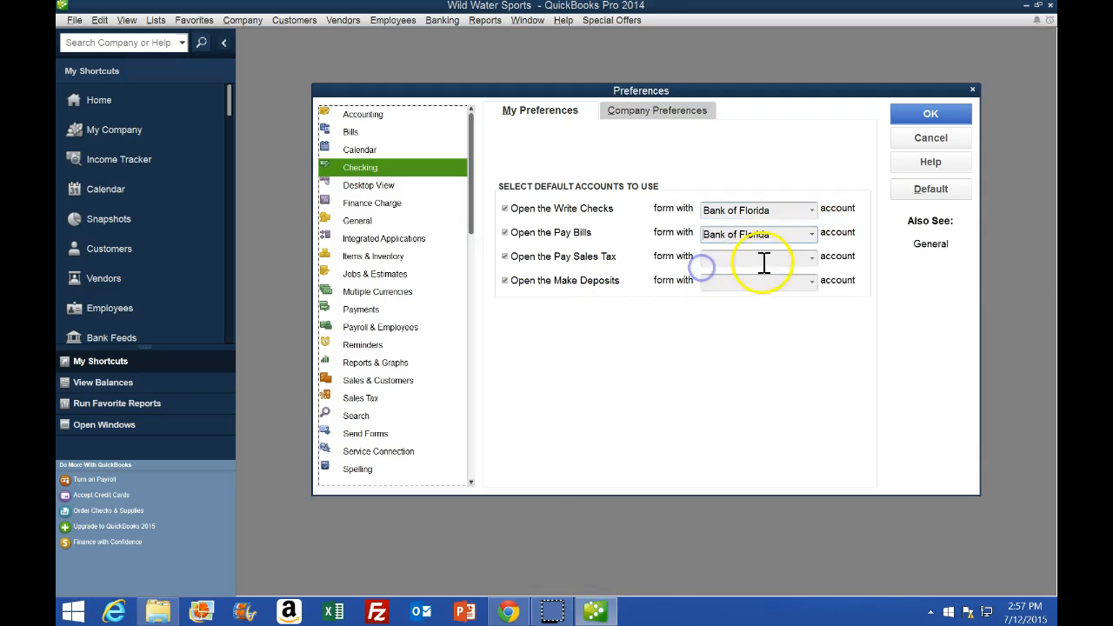
click(810, 259)
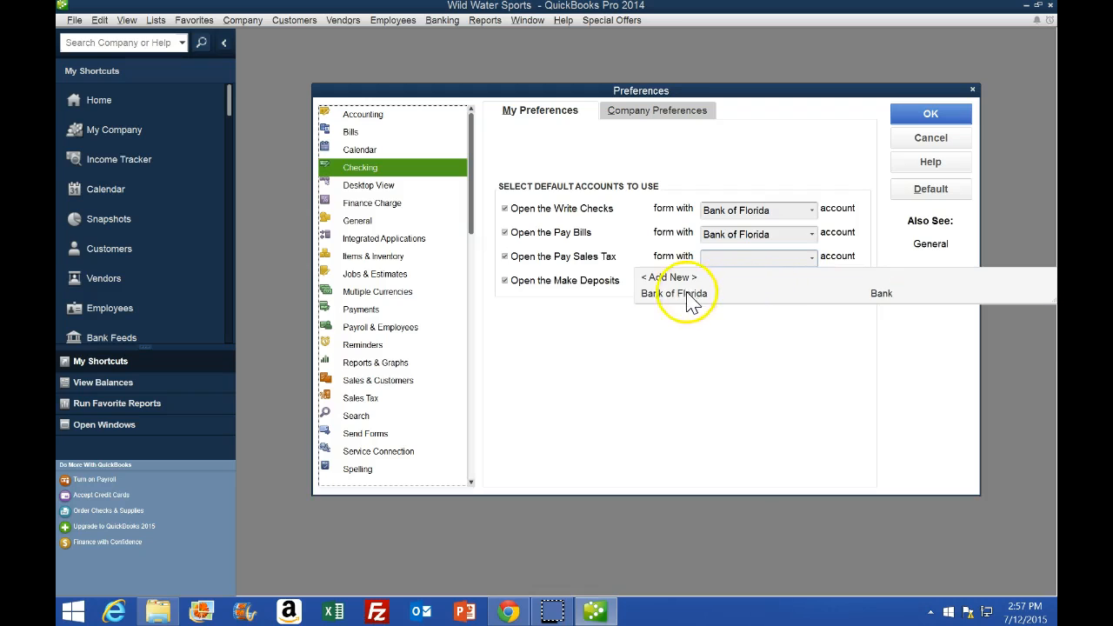
click(686, 293)
click(790, 289)
click(693, 354)
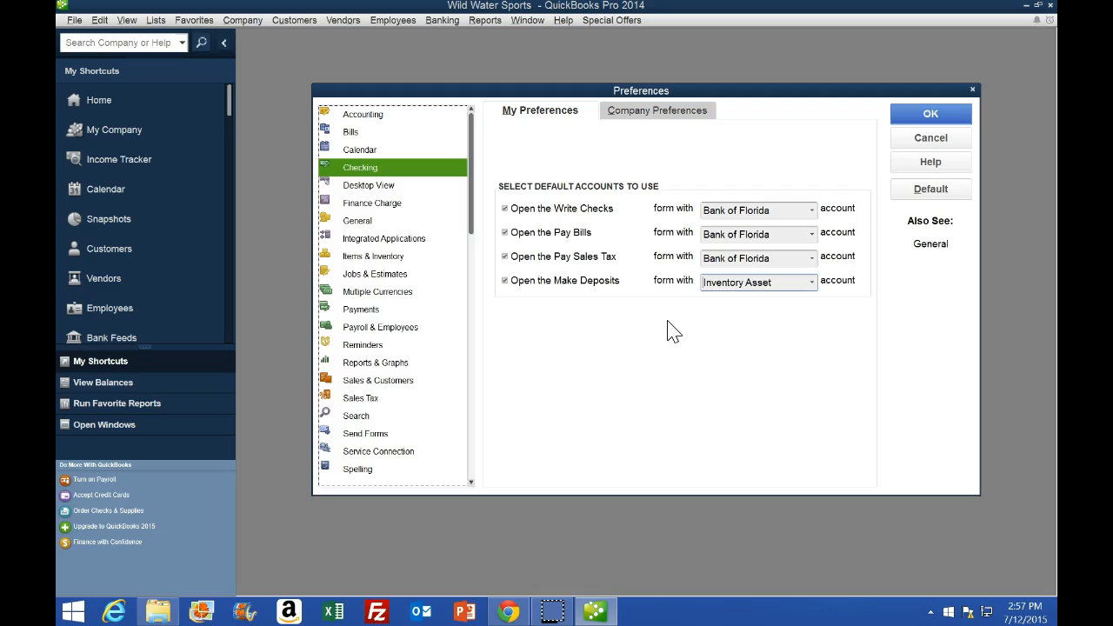
Step: Consult the textbook's next instruction, then open the Desktop View preferences in QuickBooks, saving the Checking preference changes
click(509, 611)
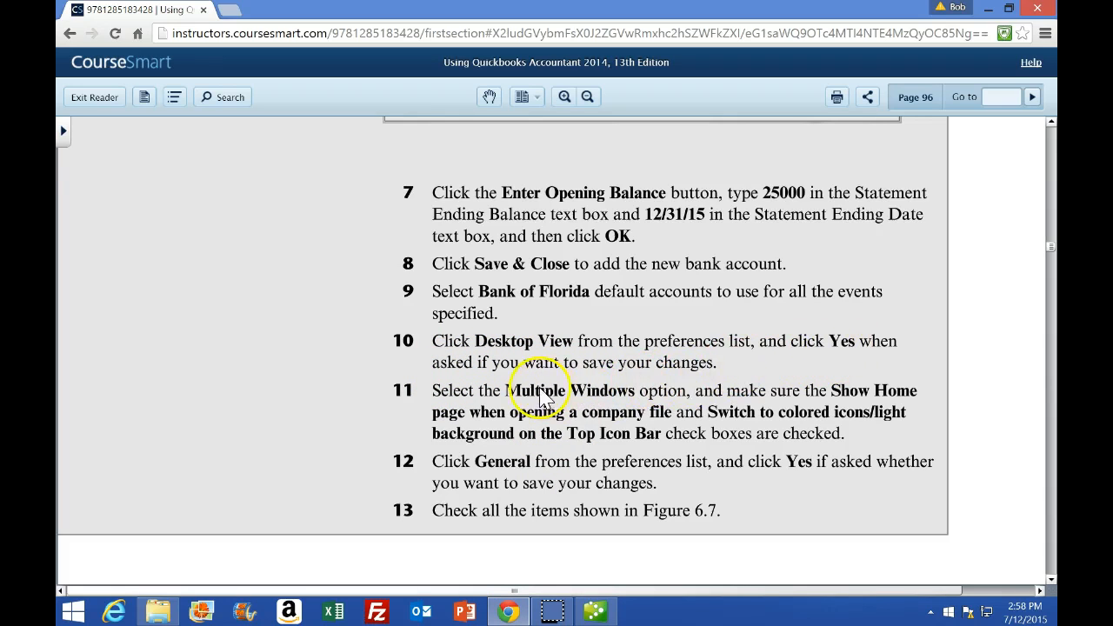
click(595, 612)
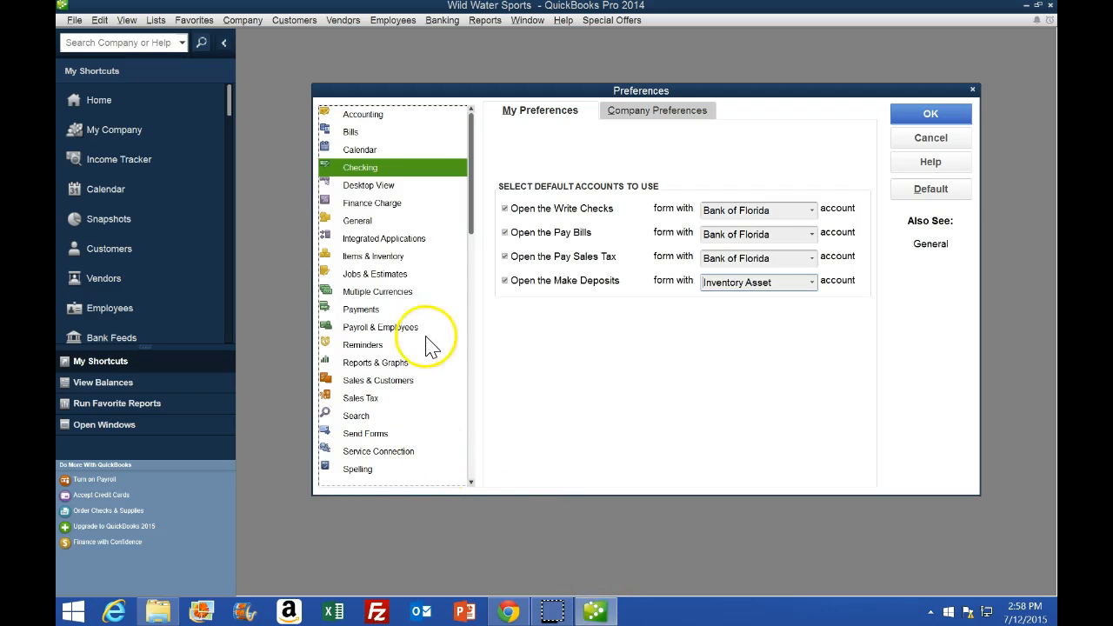
click(369, 187)
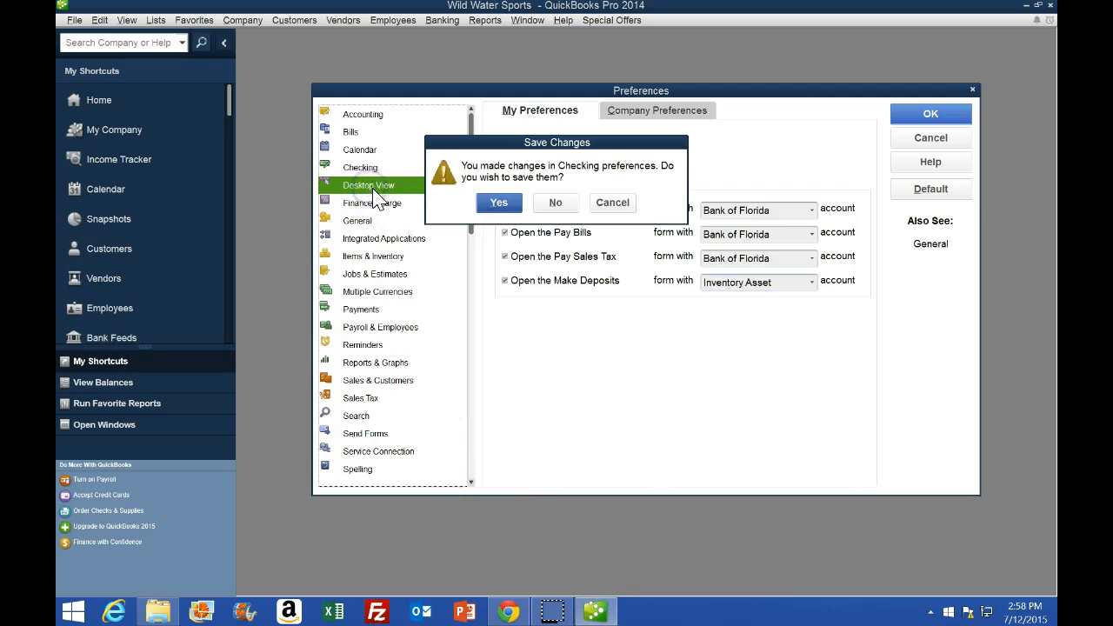
click(499, 203)
Step: Following the textbook, enable switching to colored icons and a light background on the Top Icon Bar in QuickBooks
click(509, 611)
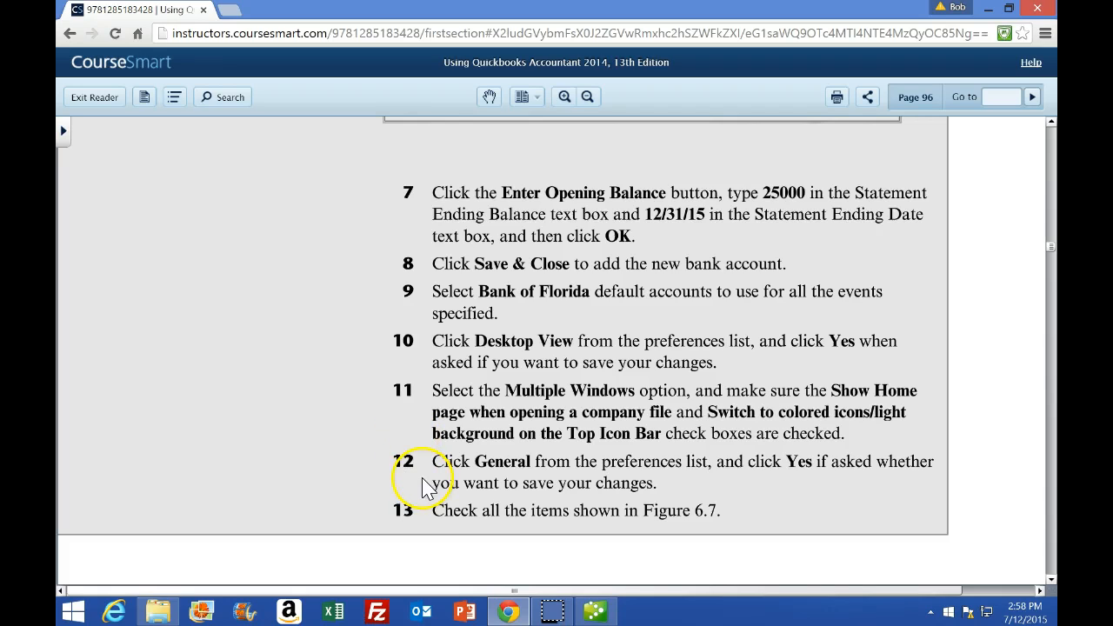
click(595, 611)
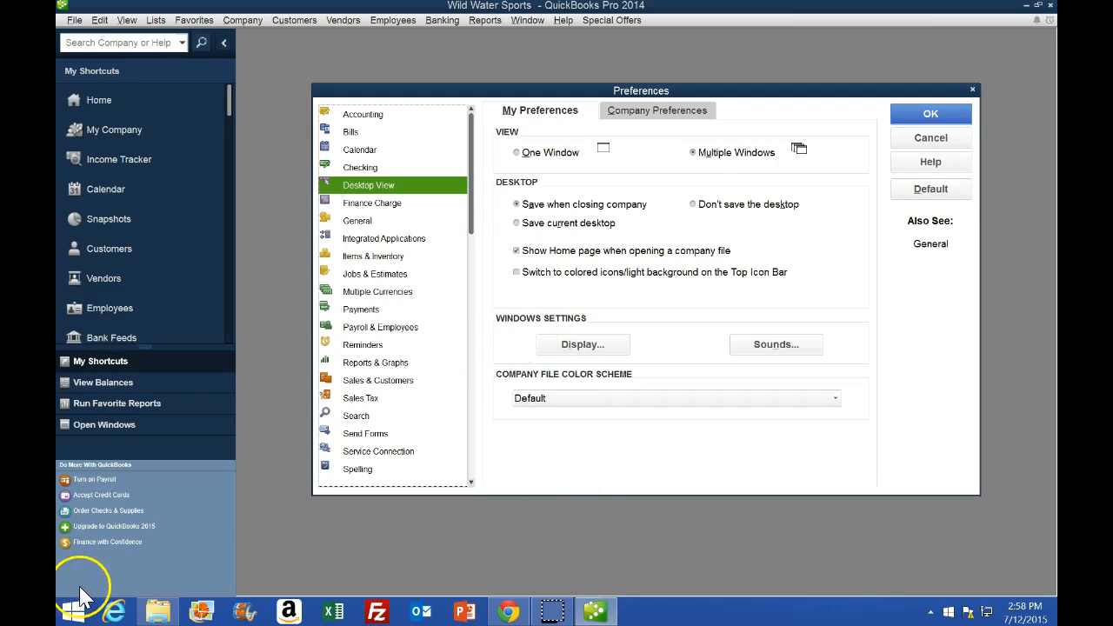
click(517, 274)
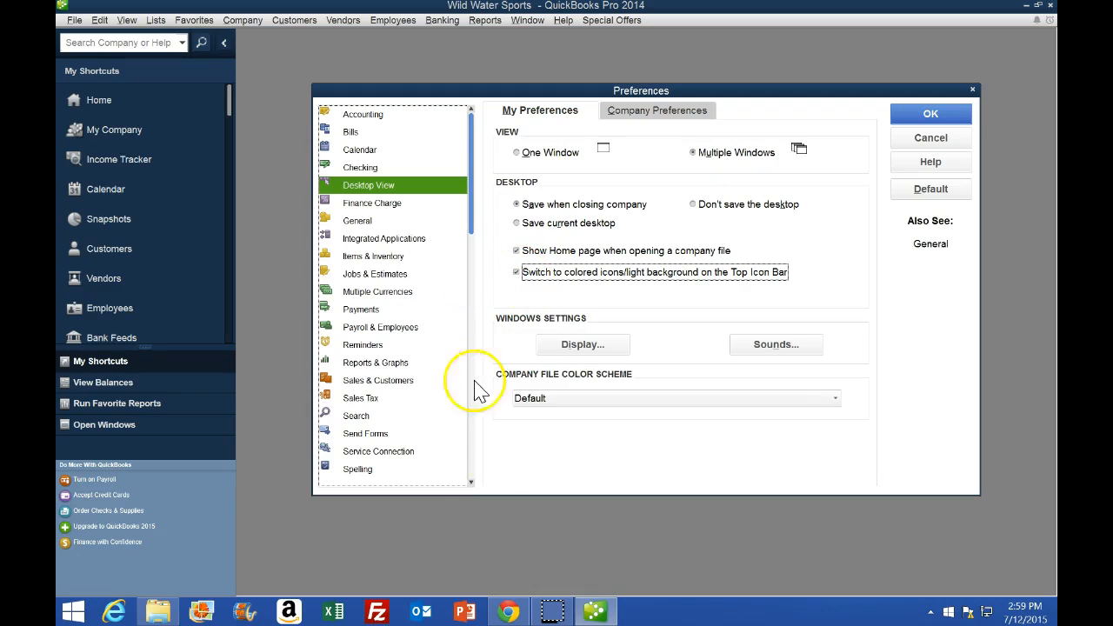
Step: Check the textbook for the next preference category, then open the General preferences in QuickBooks, saving the Desktop View changes
click(508, 611)
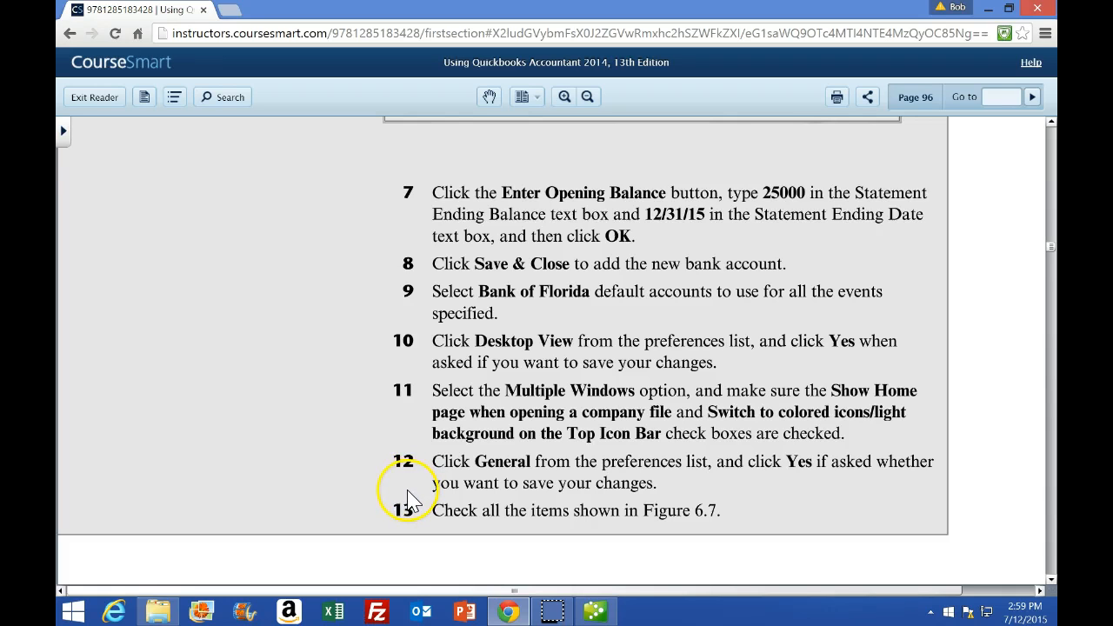
click(595, 612)
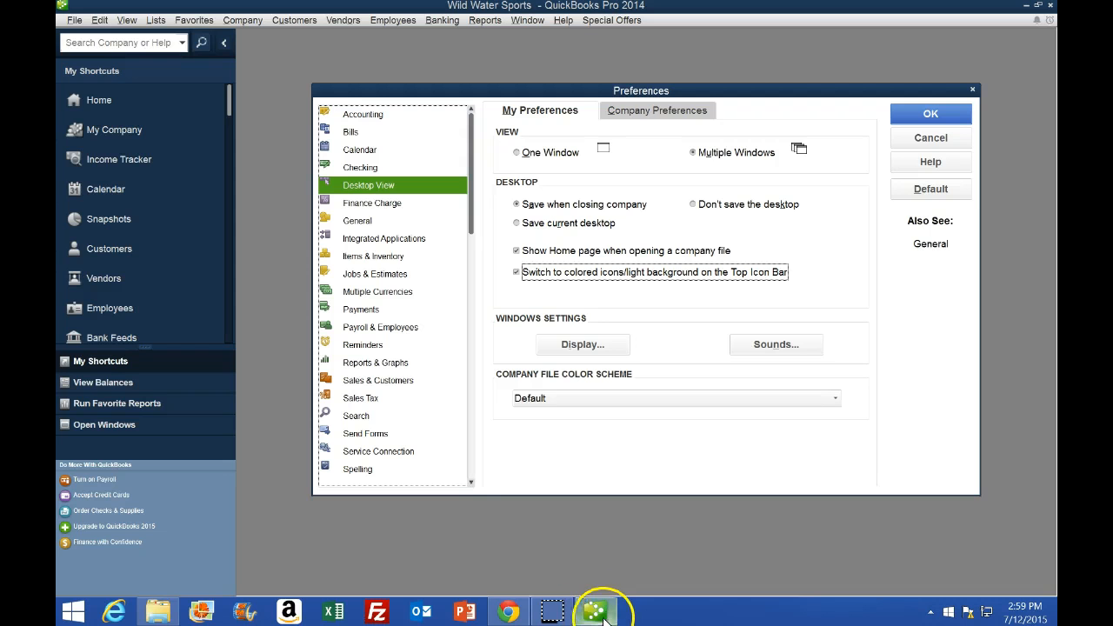
click(358, 221)
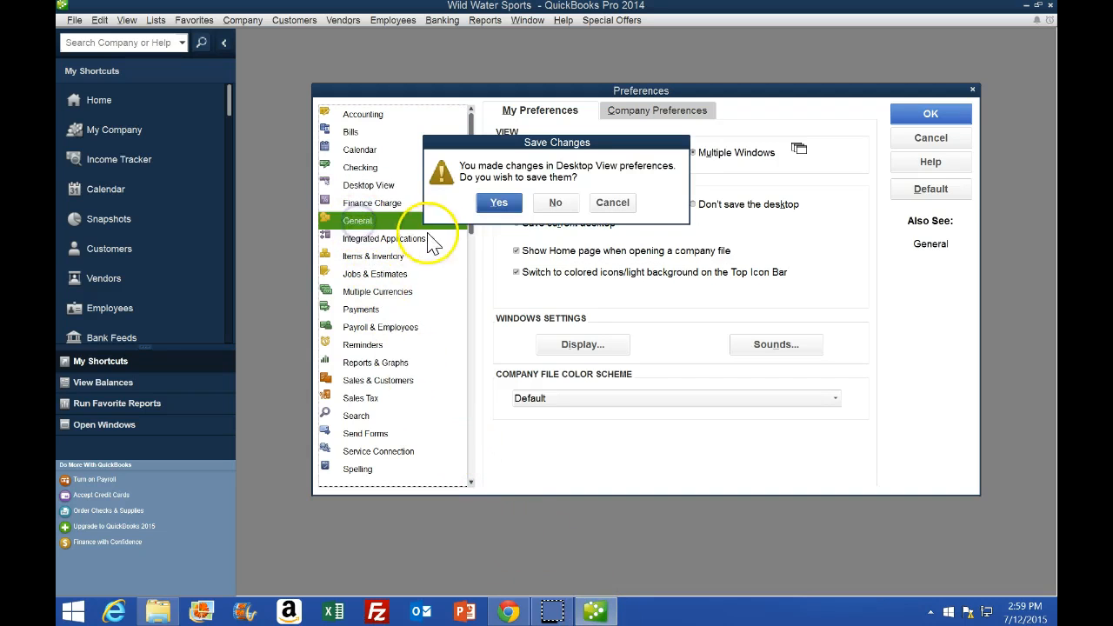
click(498, 203)
Step: Compare the General preferences with textbook Figure 6.7, and turn off Always show years as 4 digits in QuickBooks' company preferences
click(509, 612)
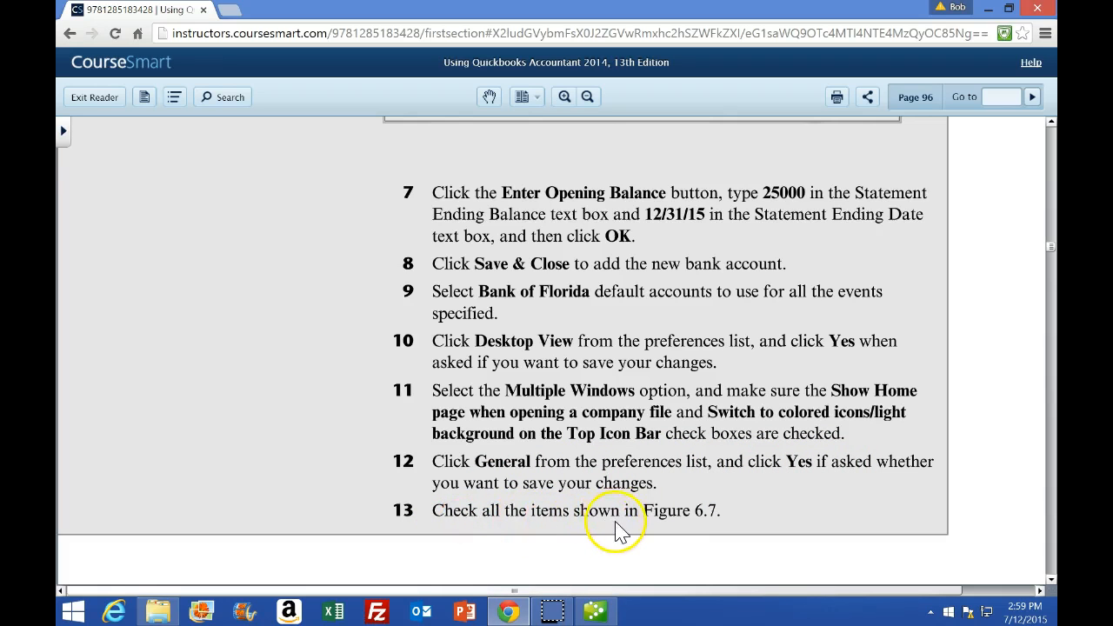
click(599, 502)
scroll(598, 505, down, 8)
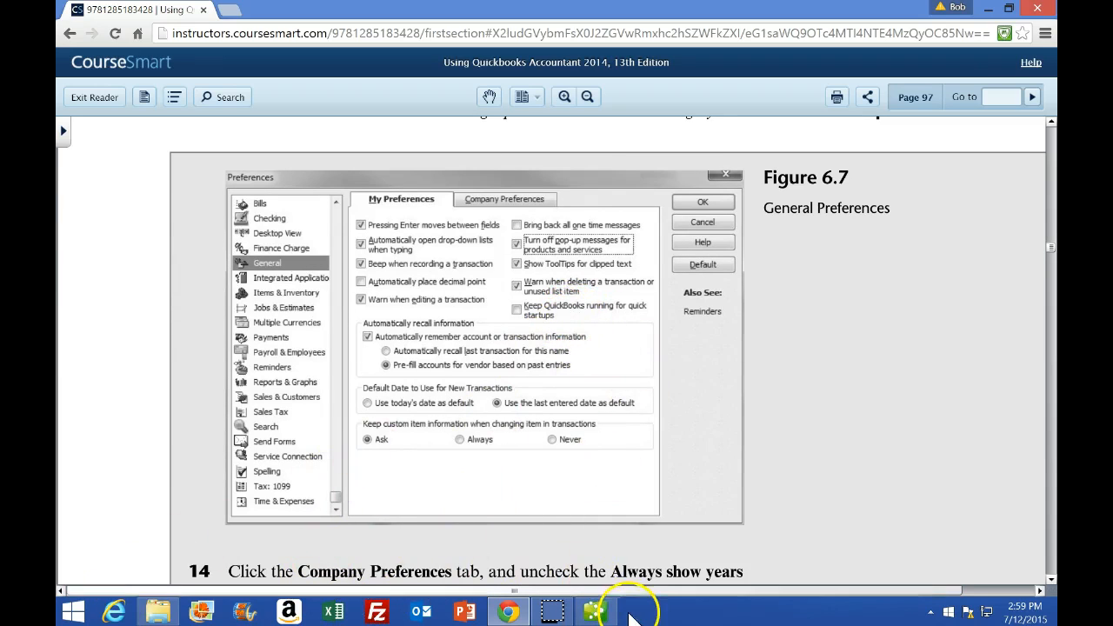
click(595, 612)
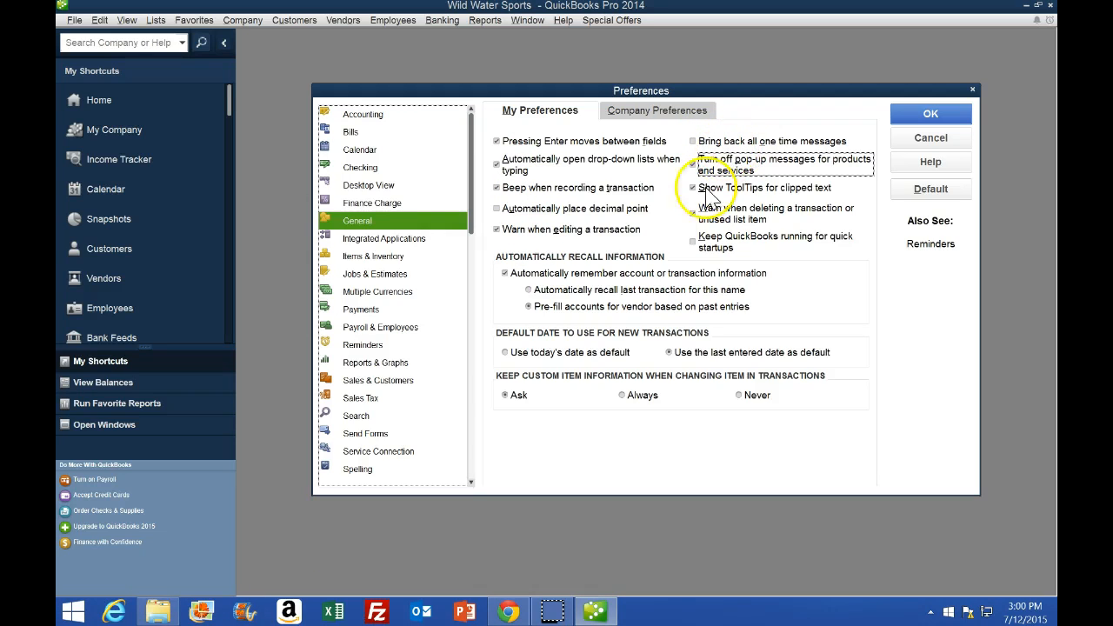
click(509, 612)
scroll(498, 413, down, 2)
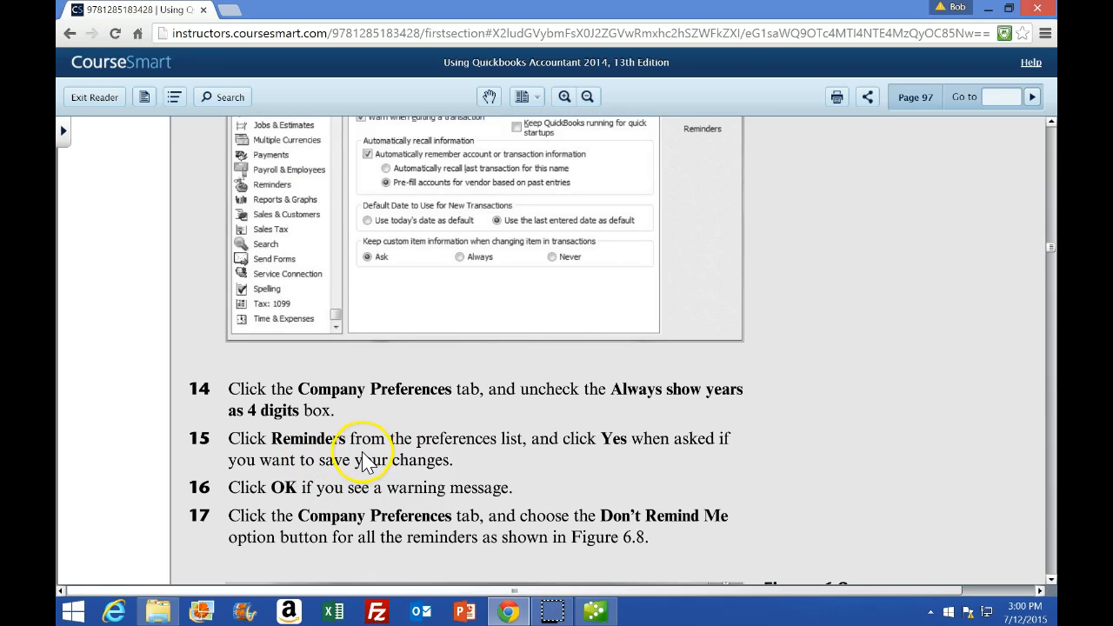
scroll(366, 463, down, 1)
click(597, 612)
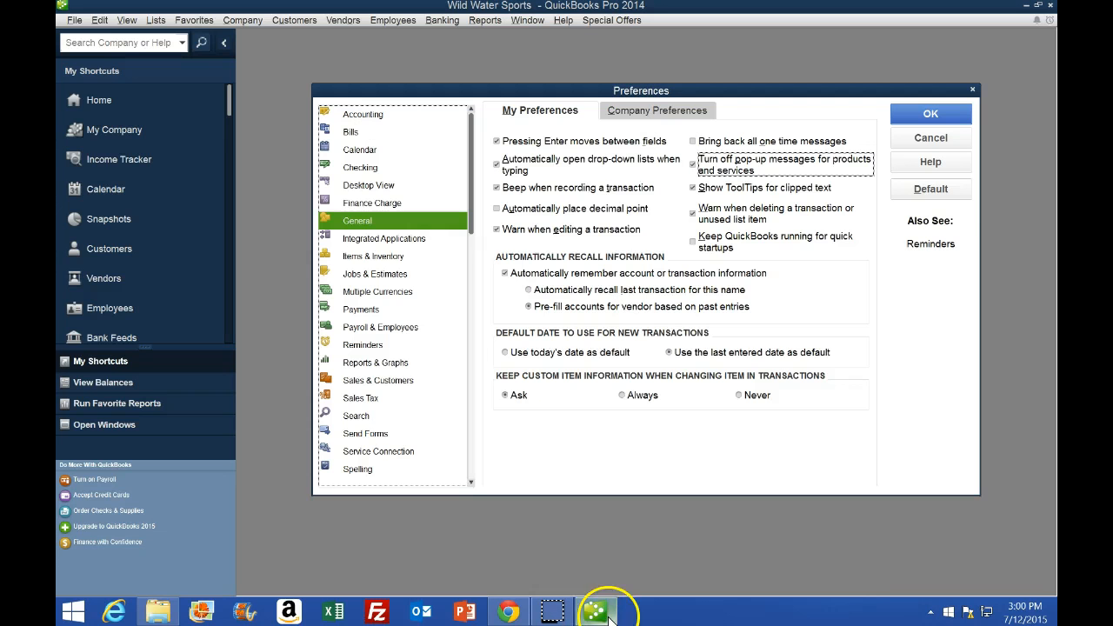
click(676, 122)
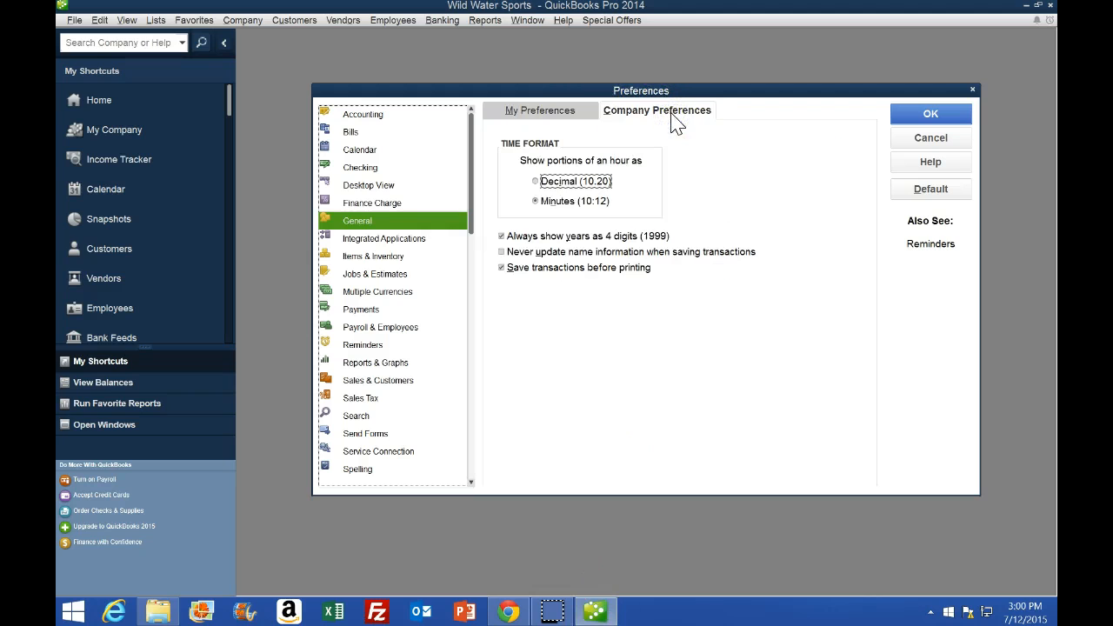
click(501, 237)
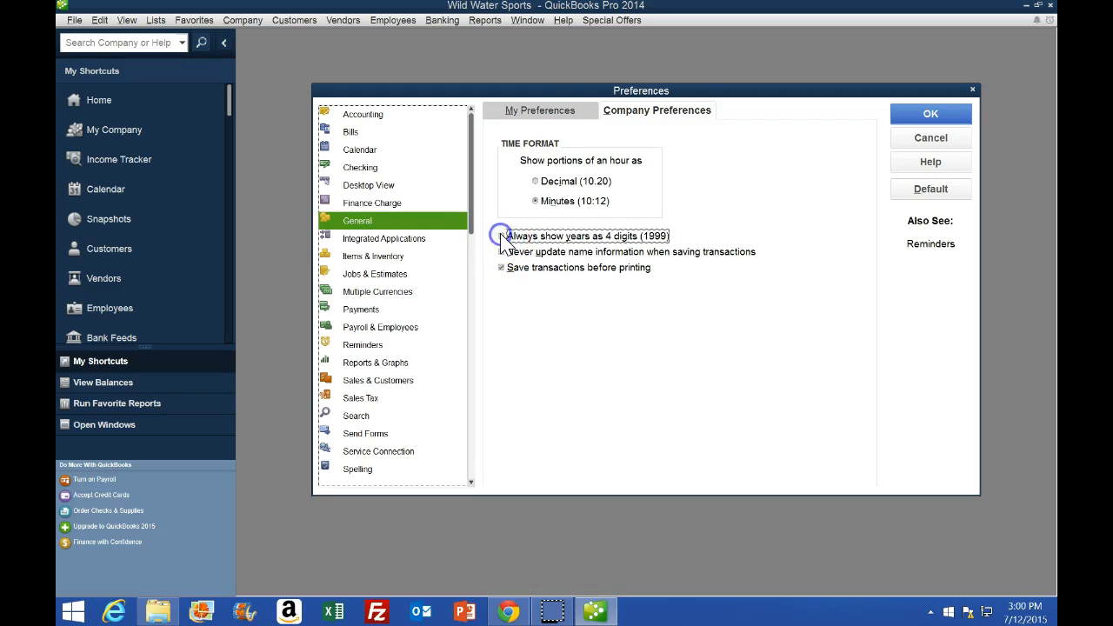
Step: Read the textbook's reminder instructions, then open the Reminders preferences in QuickBooks, saving the General preference changes
click(509, 611)
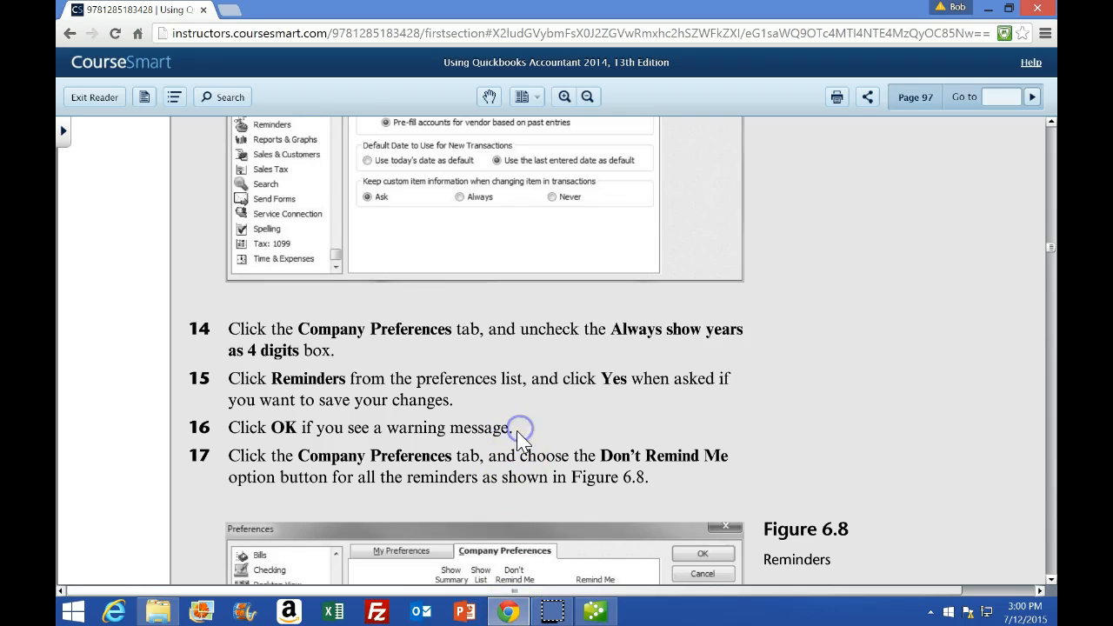
scroll(517, 435, down, 1)
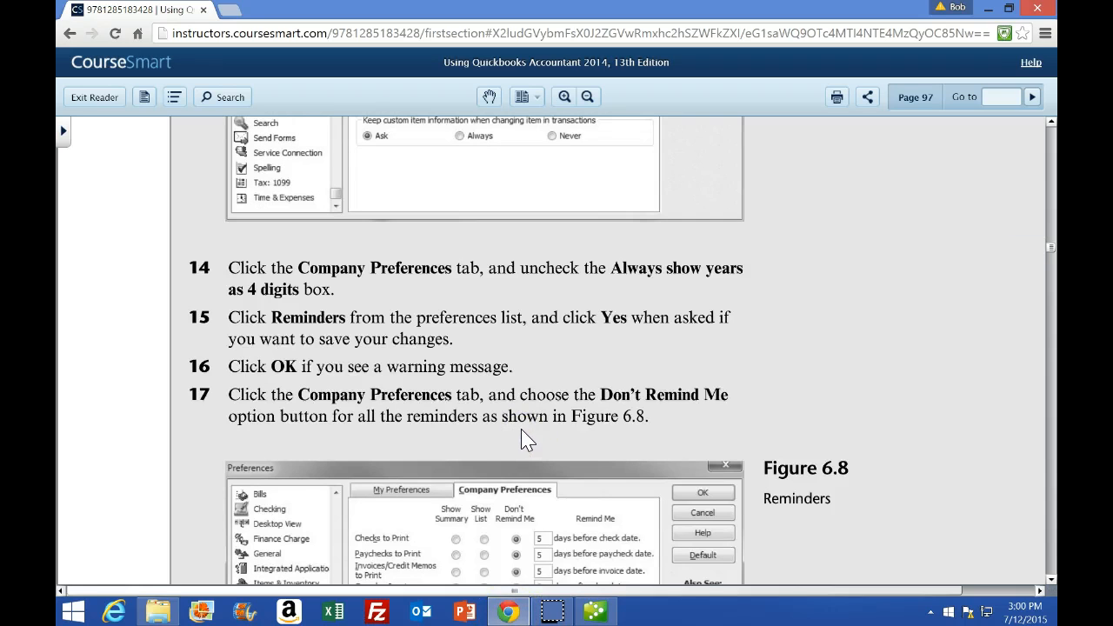
click(526, 389)
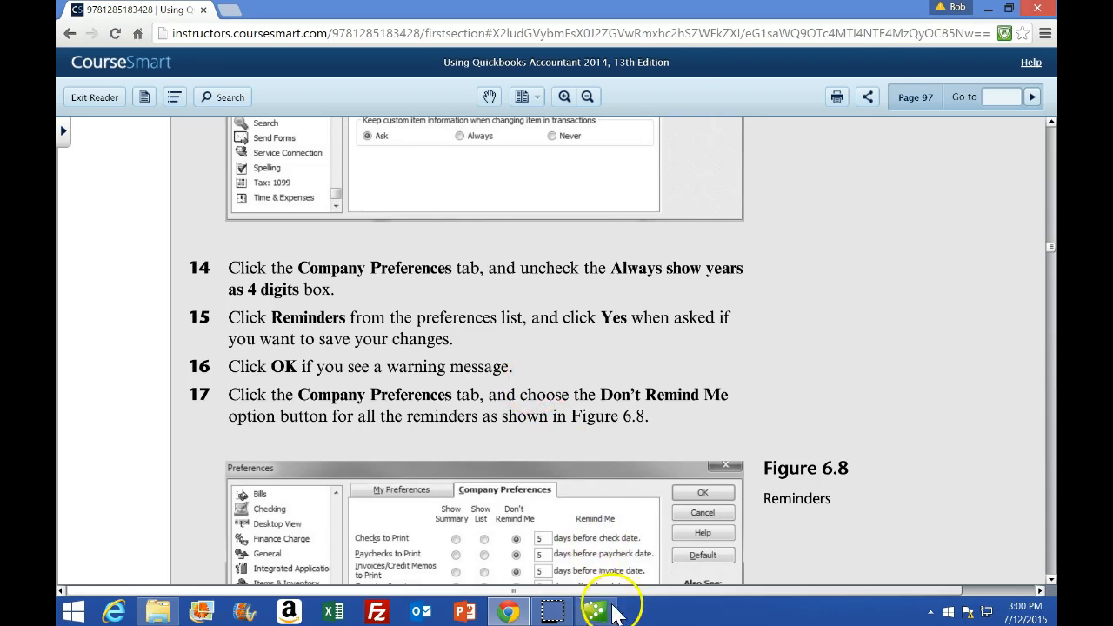
click(596, 610)
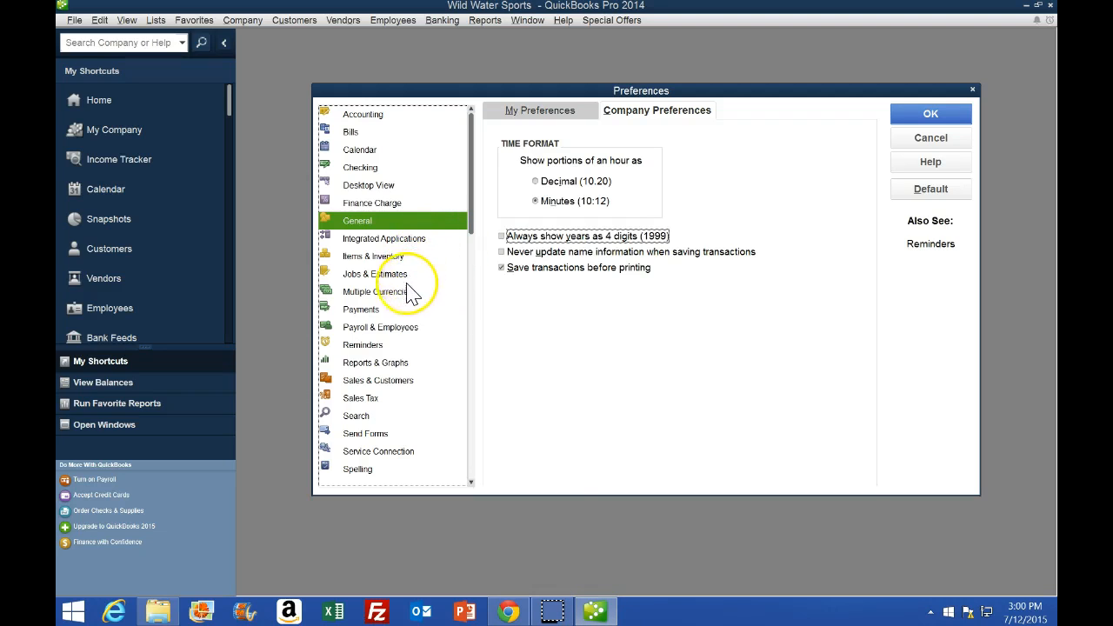
click(355, 346)
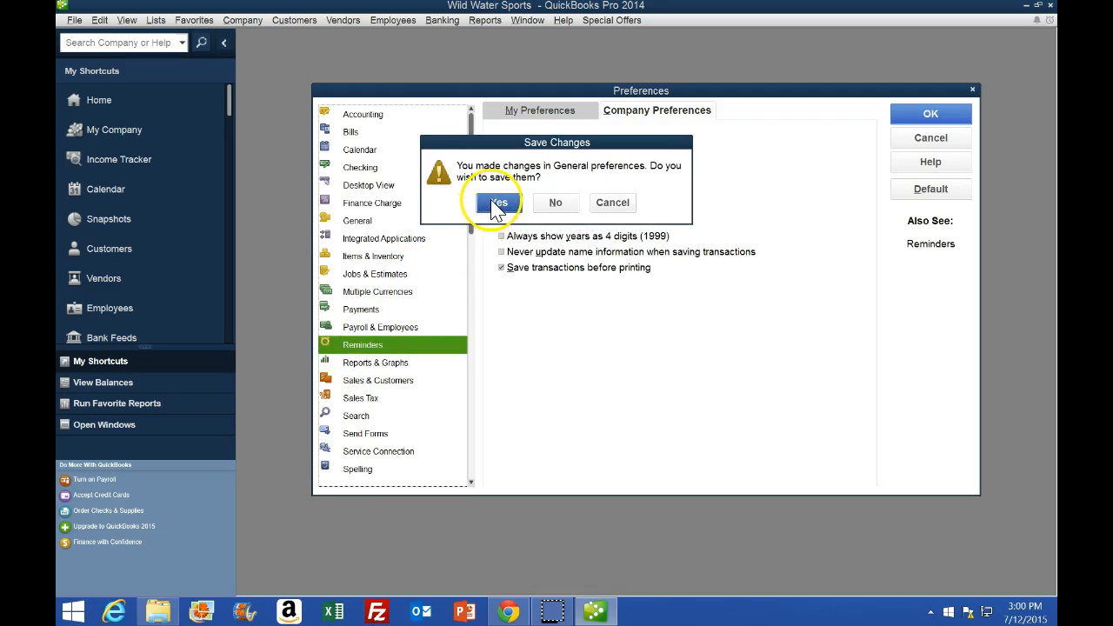
click(496, 206)
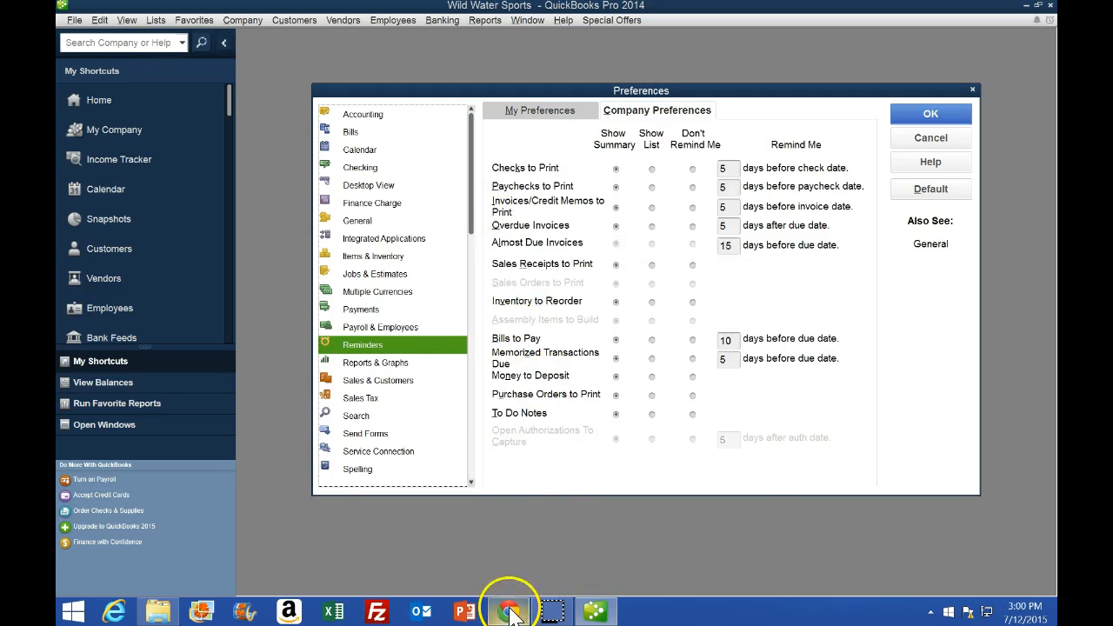
Step: Check textbook Figure 6.8, then set all available reminders to Don't Remind Me in QuickBooks' company preferences
click(511, 612)
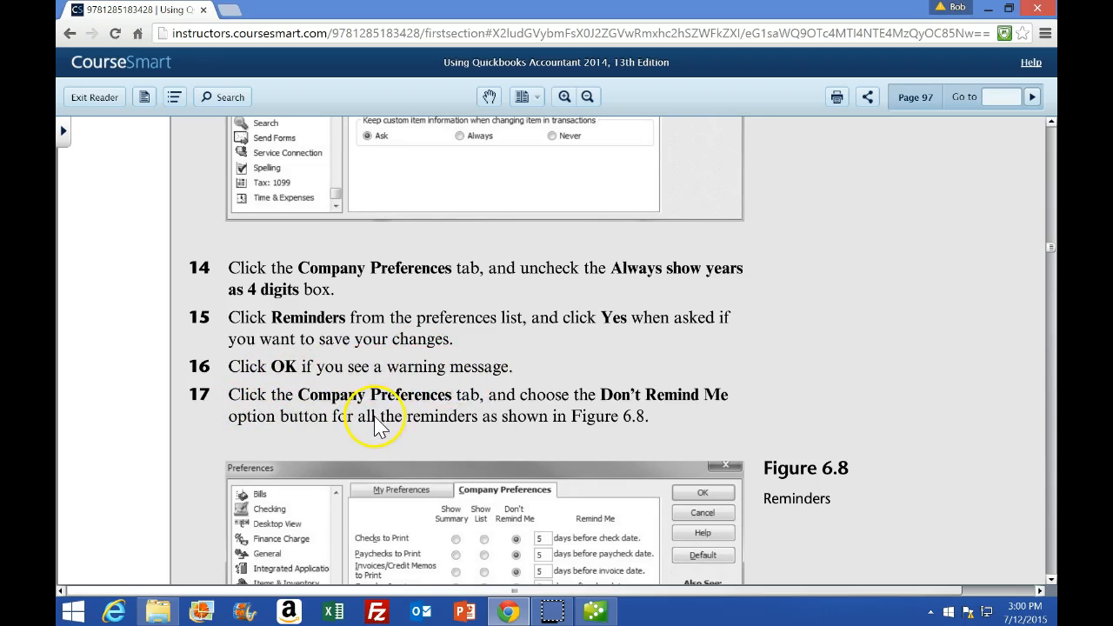
scroll(526, 418, down, 1)
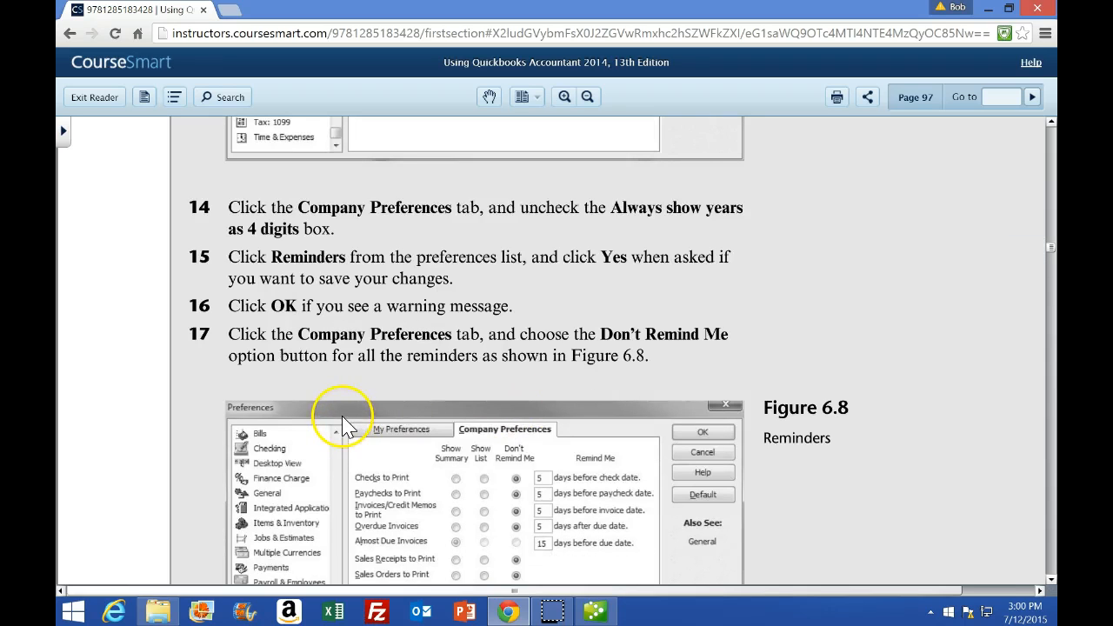
scroll(339, 424, down, 3)
click(595, 611)
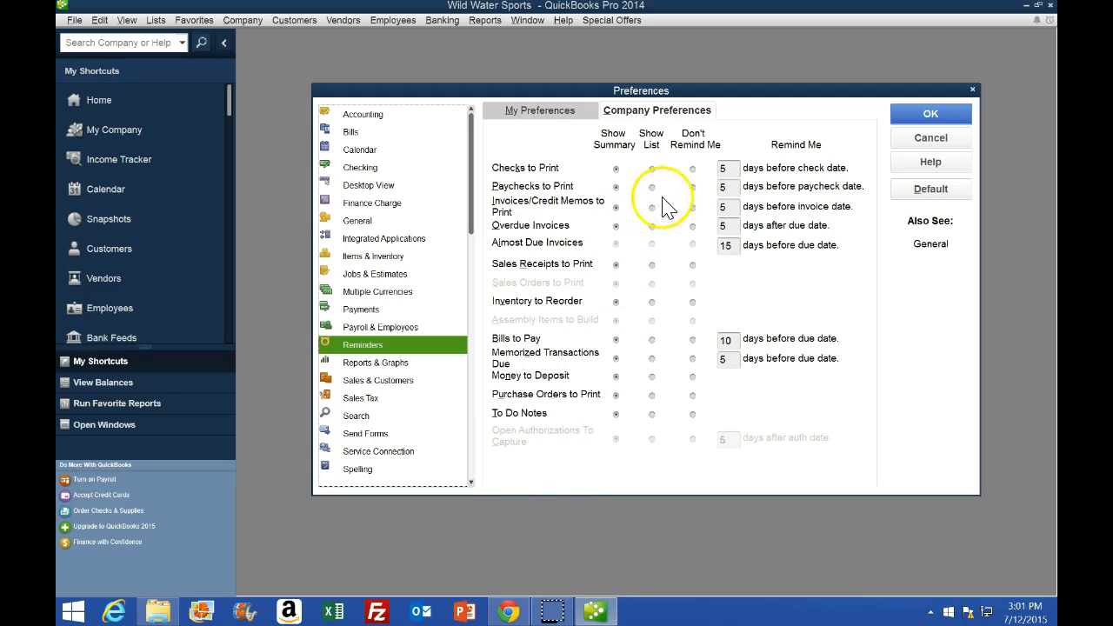
click(692, 169)
click(692, 187)
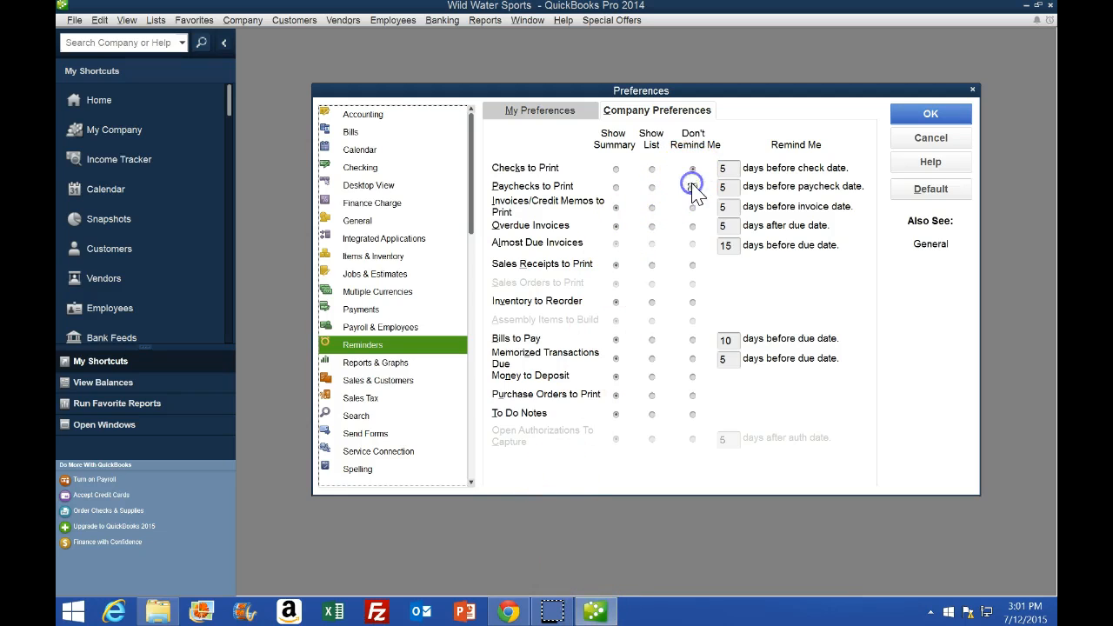
click(694, 265)
click(694, 302)
click(693, 359)
click(694, 377)
click(693, 396)
click(693, 416)
Step: Read the textbook's Reports & Graphs instructions, then open that preference category in QuickBooks, saving the reminder changes
click(515, 616)
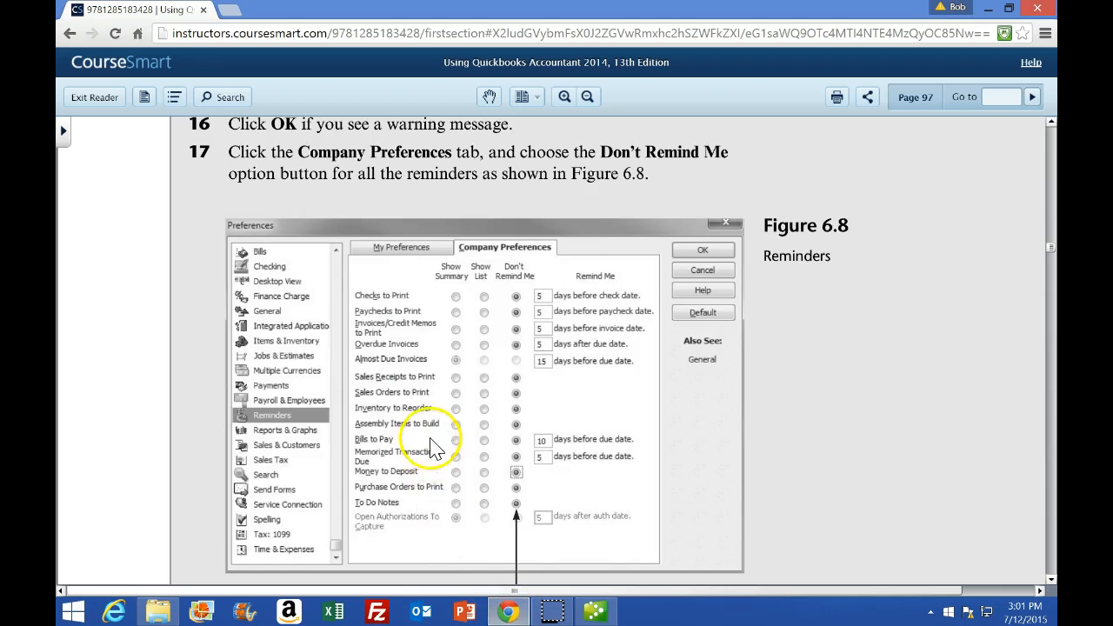
scroll(414, 426, down, 8)
click(294, 426)
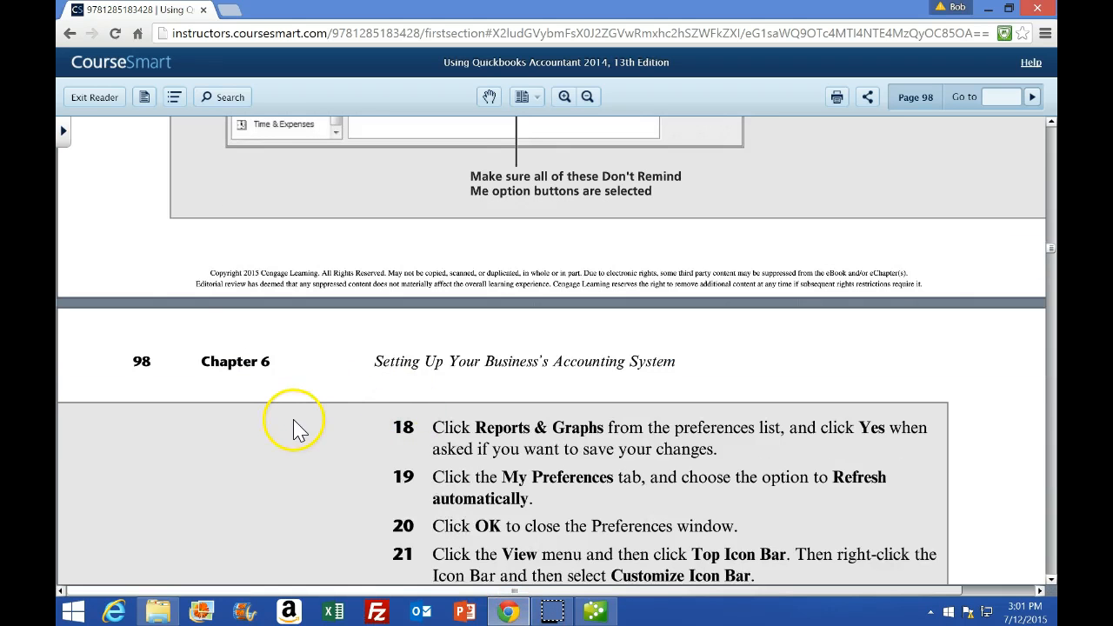
scroll(296, 426, down, 2)
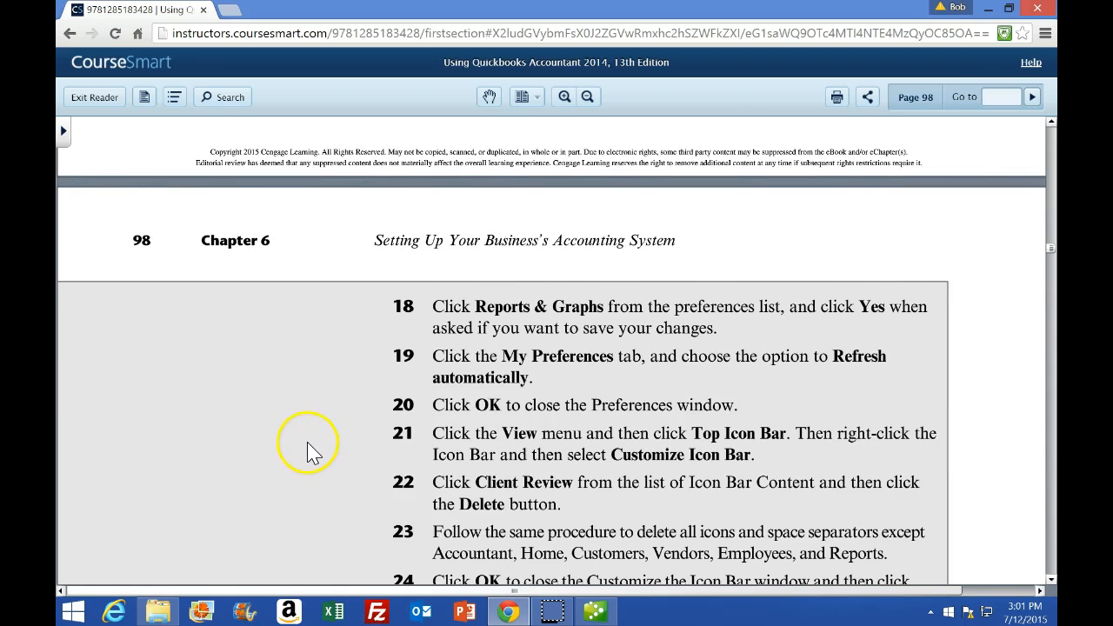
scroll(311, 453, down, 1)
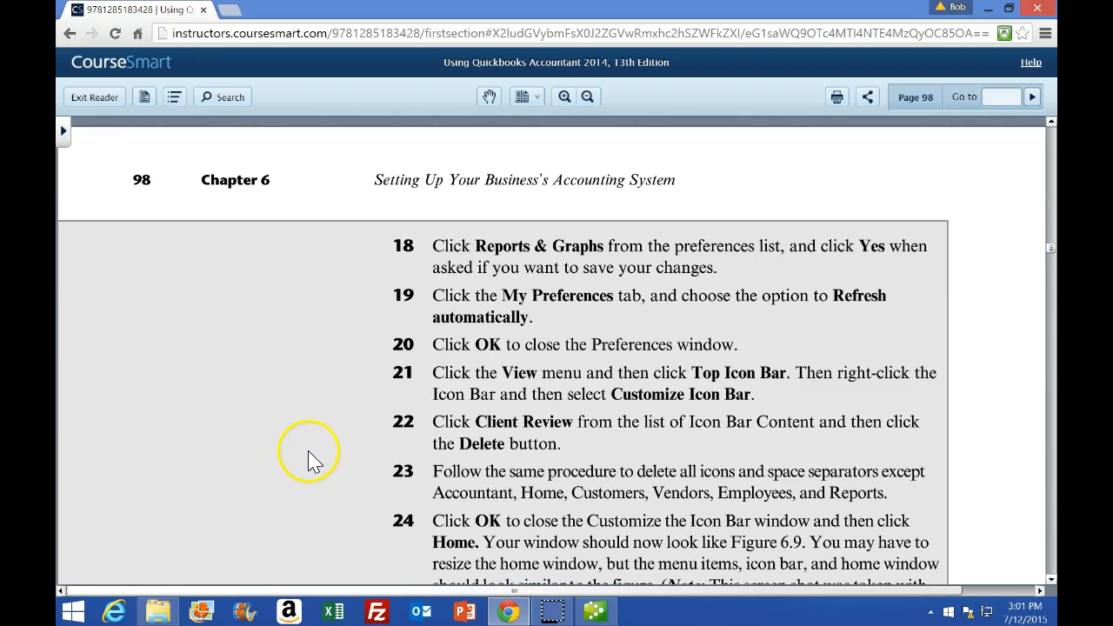
click(595, 611)
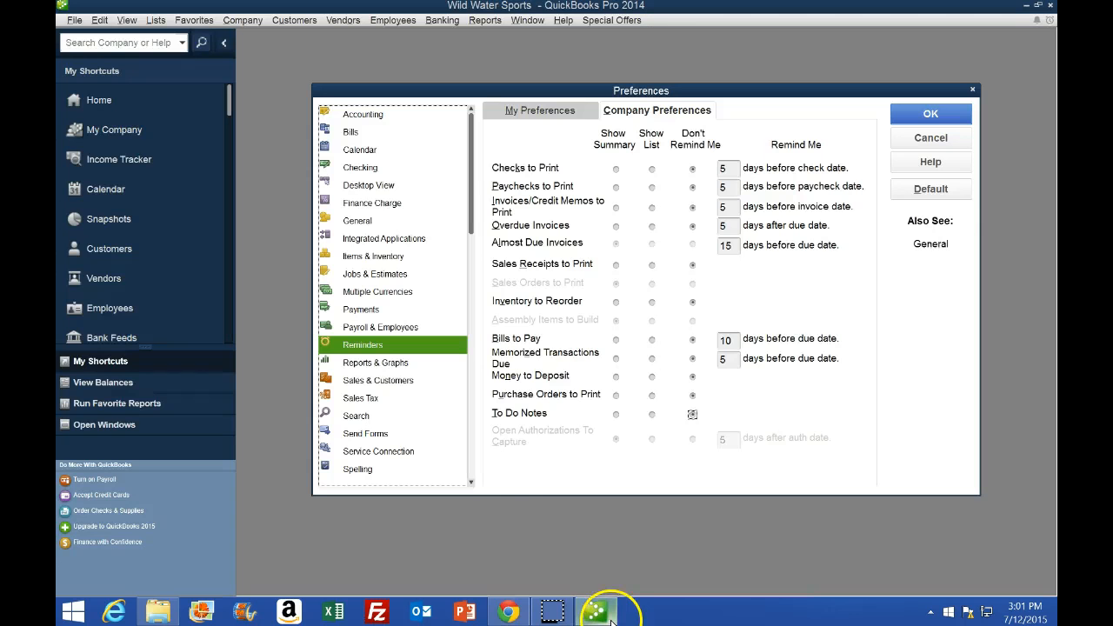
click(377, 365)
click(497, 204)
Step: Recheck the textbook, then set reports and graphs to Refresh automatically in QuickBooks' personal preferences
click(509, 612)
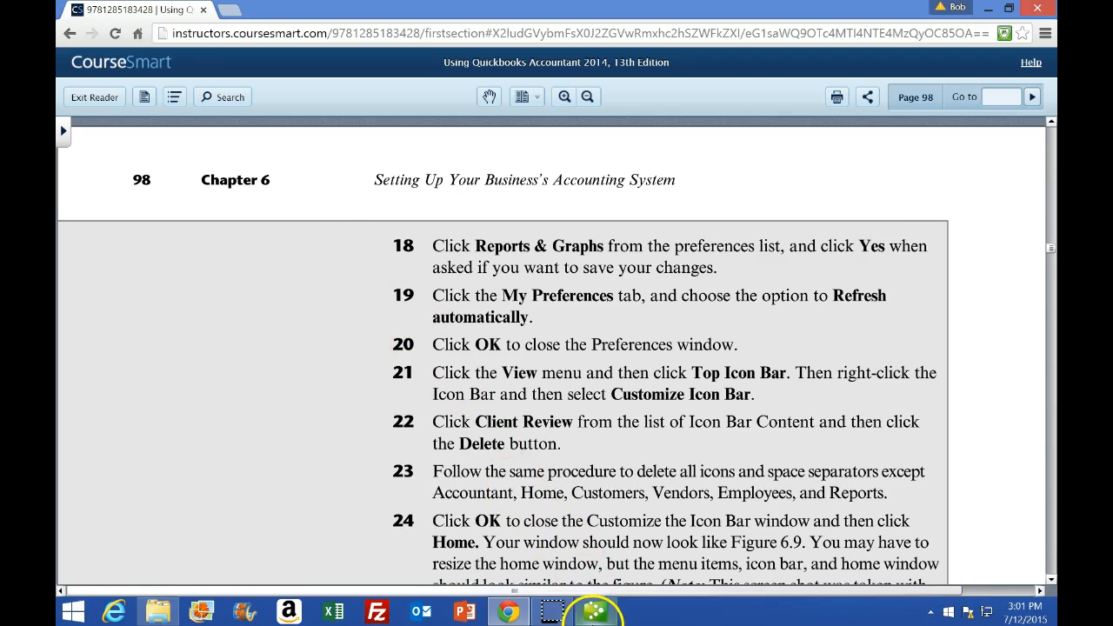
click(595, 612)
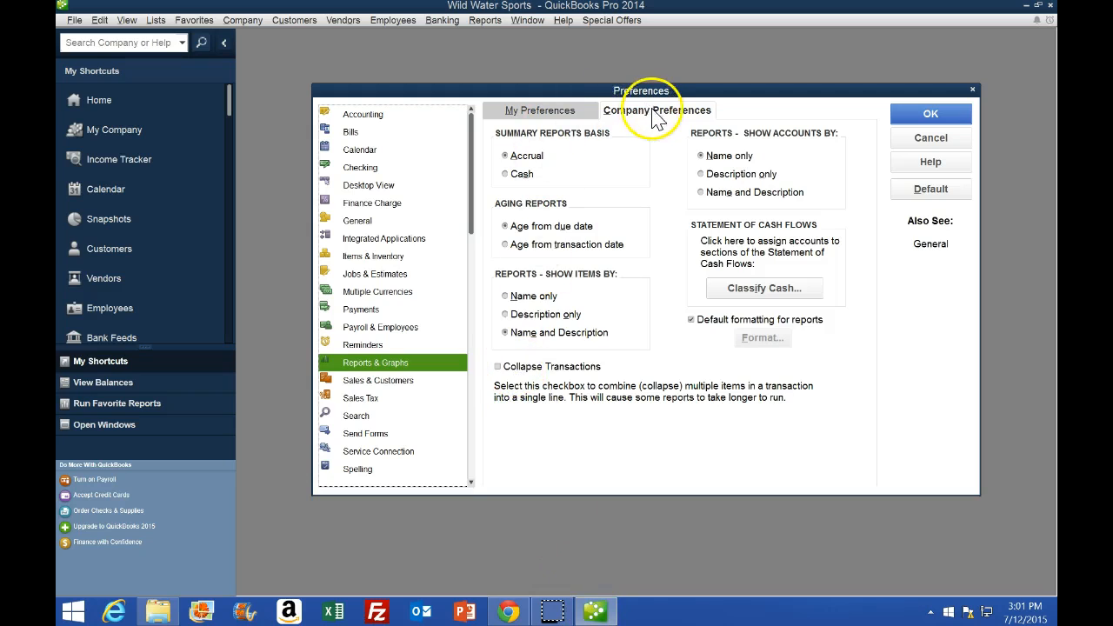
click(539, 113)
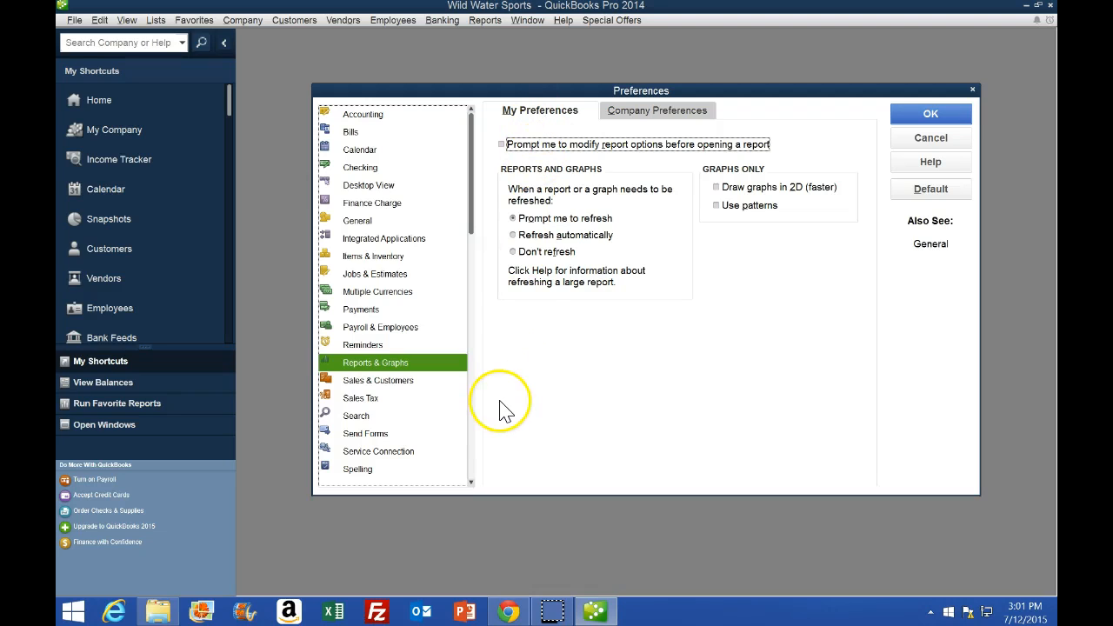
click(80, 593)
click(514, 235)
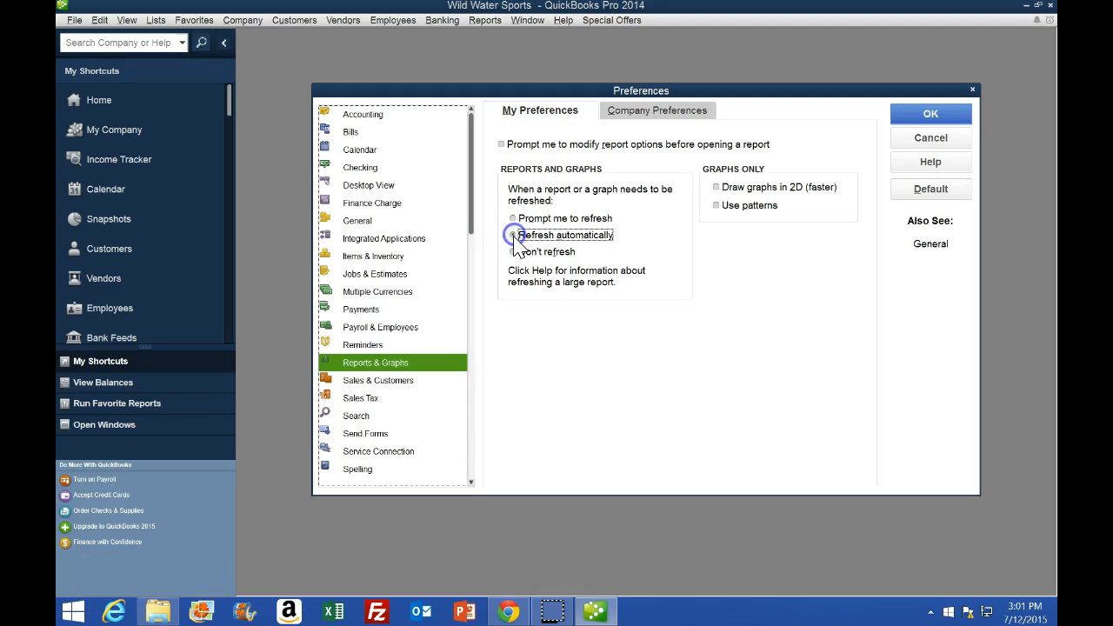
Step: Read textbook steps 20 to 24, then save the preferences and close the Preferences window in QuickBooks
click(508, 611)
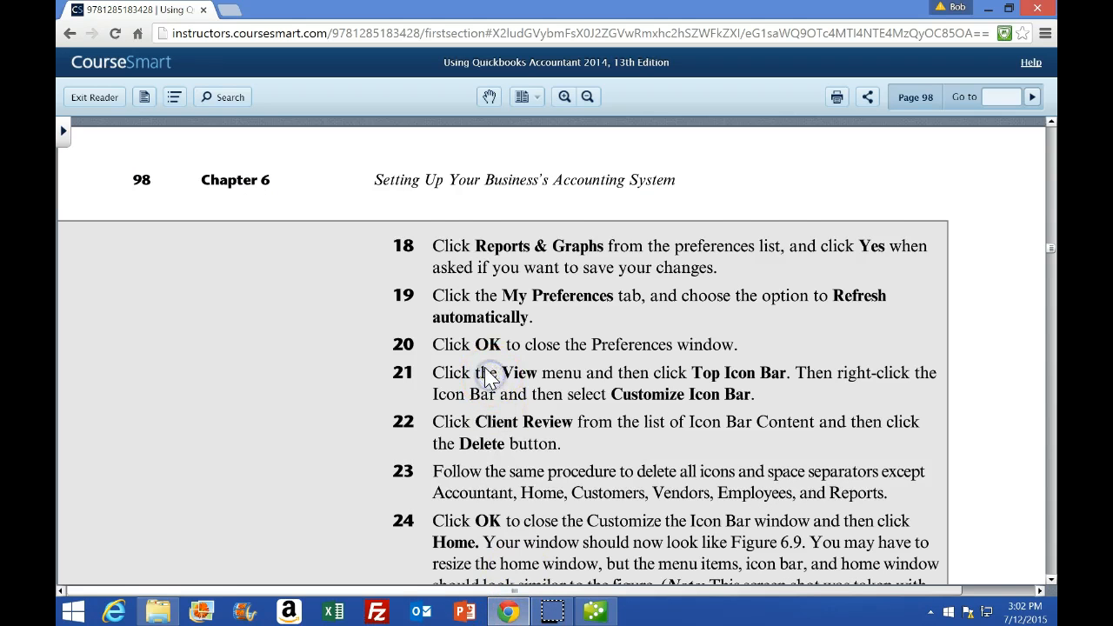
scroll(487, 379, down, 1)
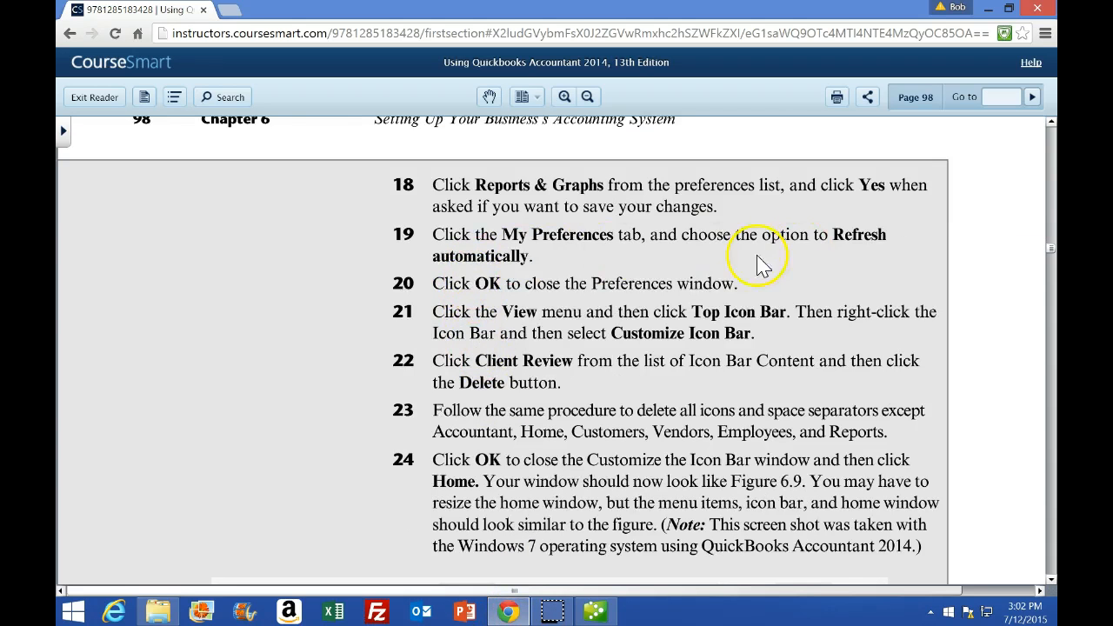
scroll(392, 319, down, 1)
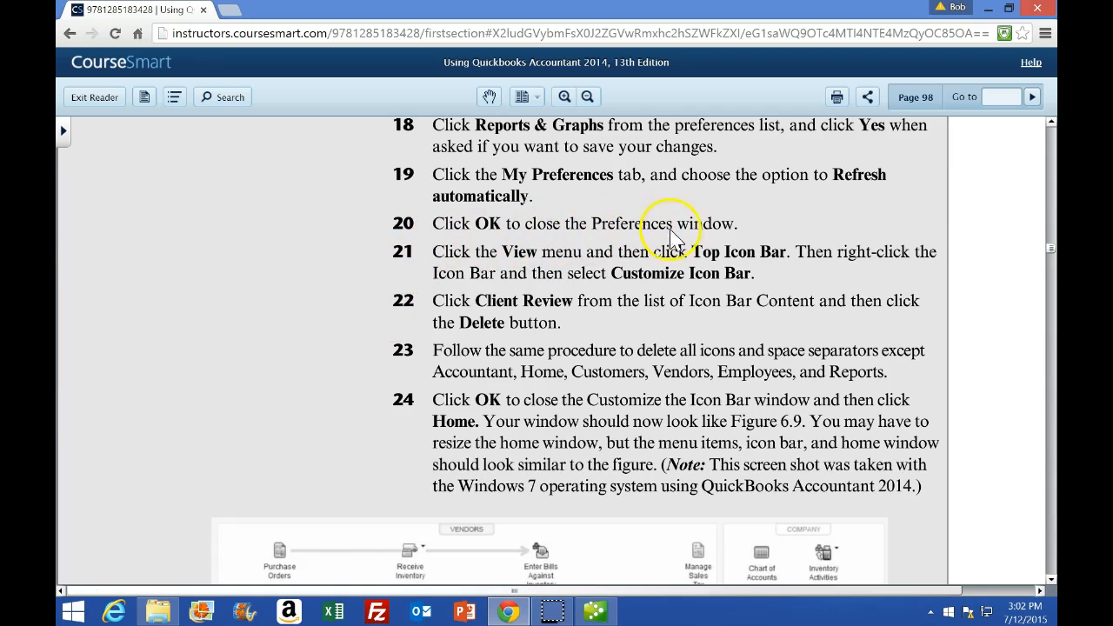
click(595, 612)
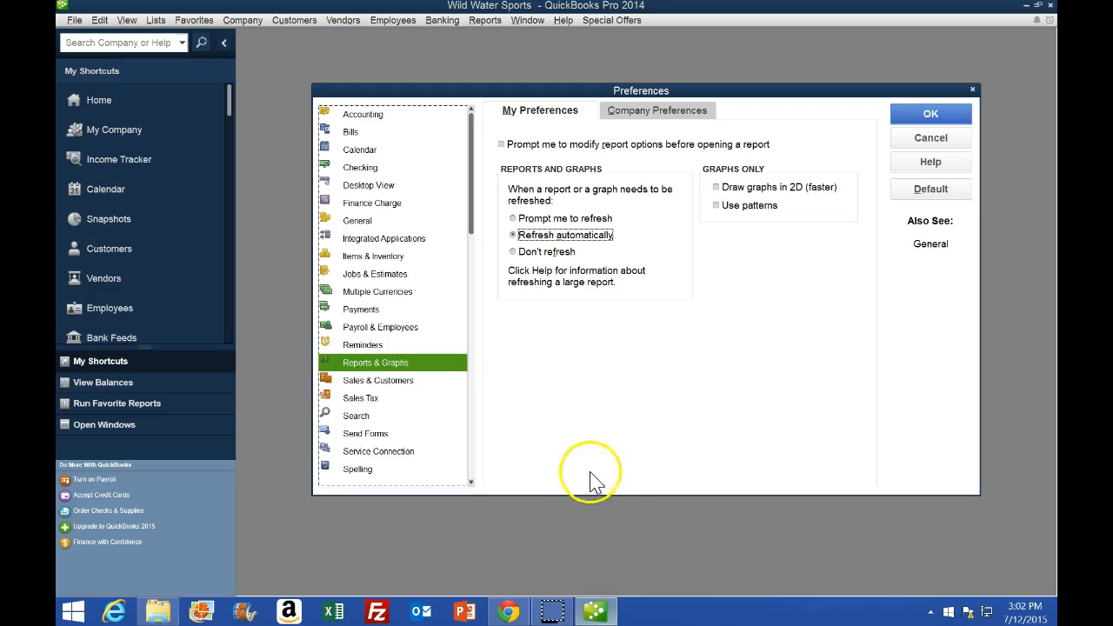
click(929, 113)
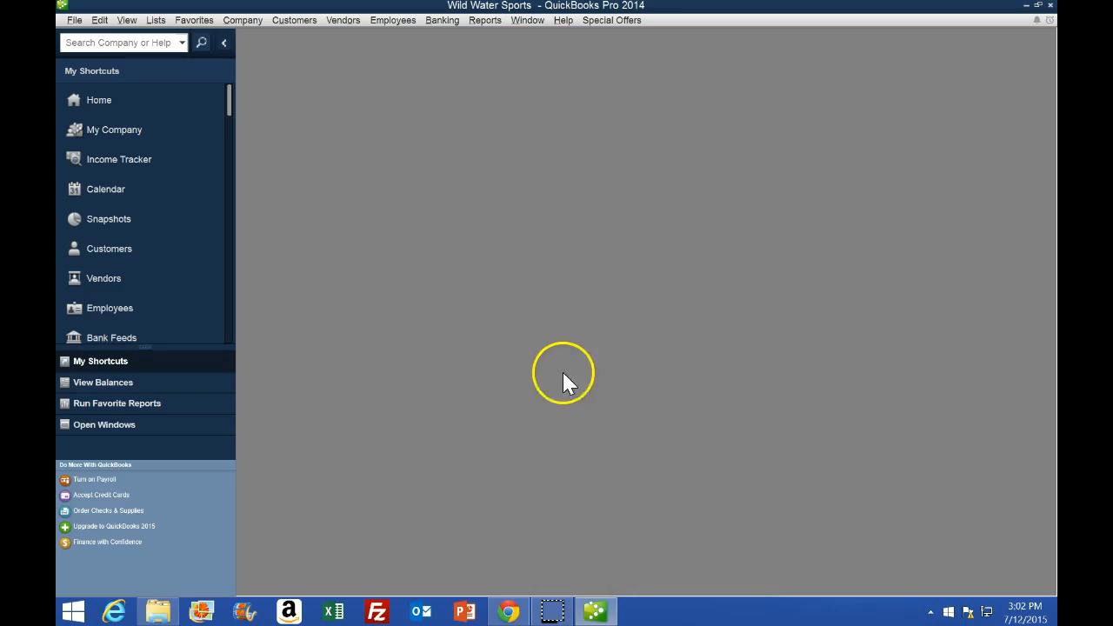
Step: Review the textbook's icon bar instructions, then open the shortcut customization for the icon bar in QuickBooks
click(509, 612)
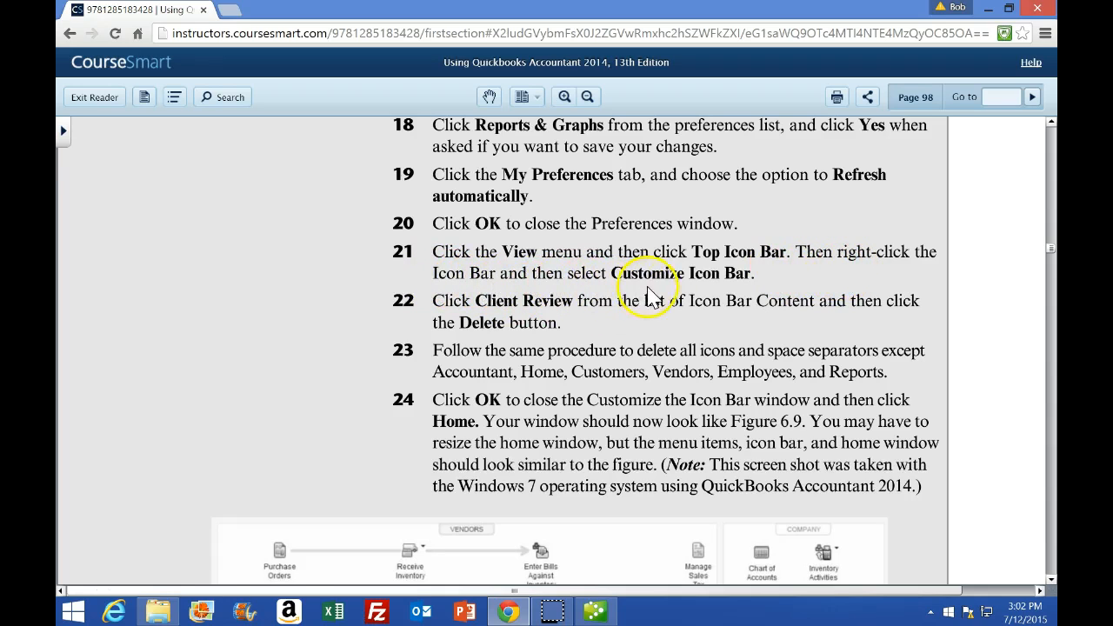
scroll(701, 298, down, 1)
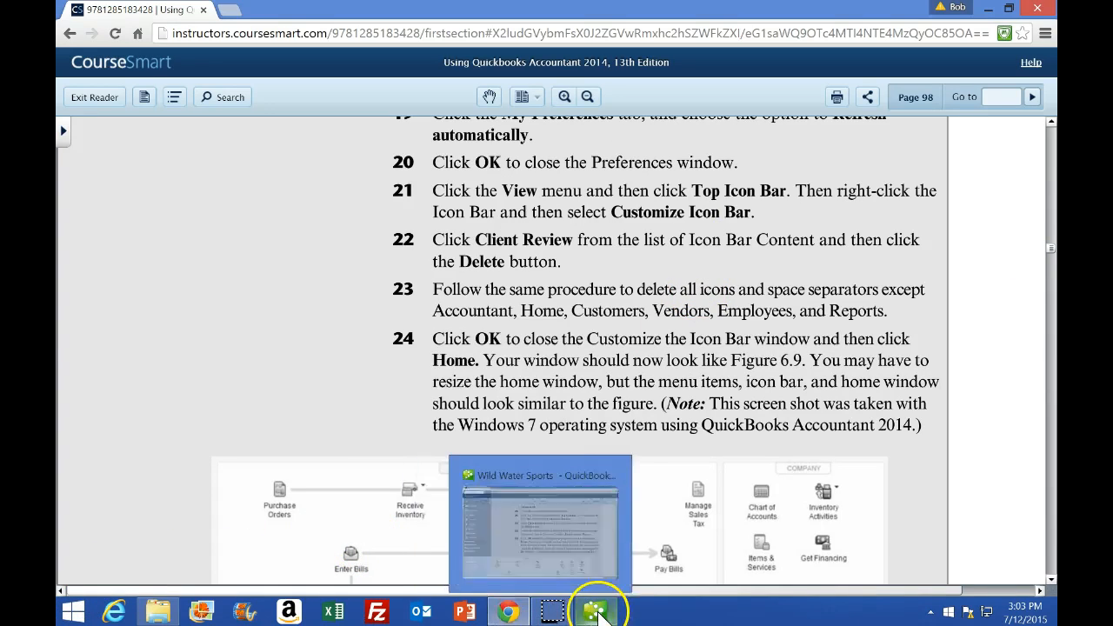
click(595, 612)
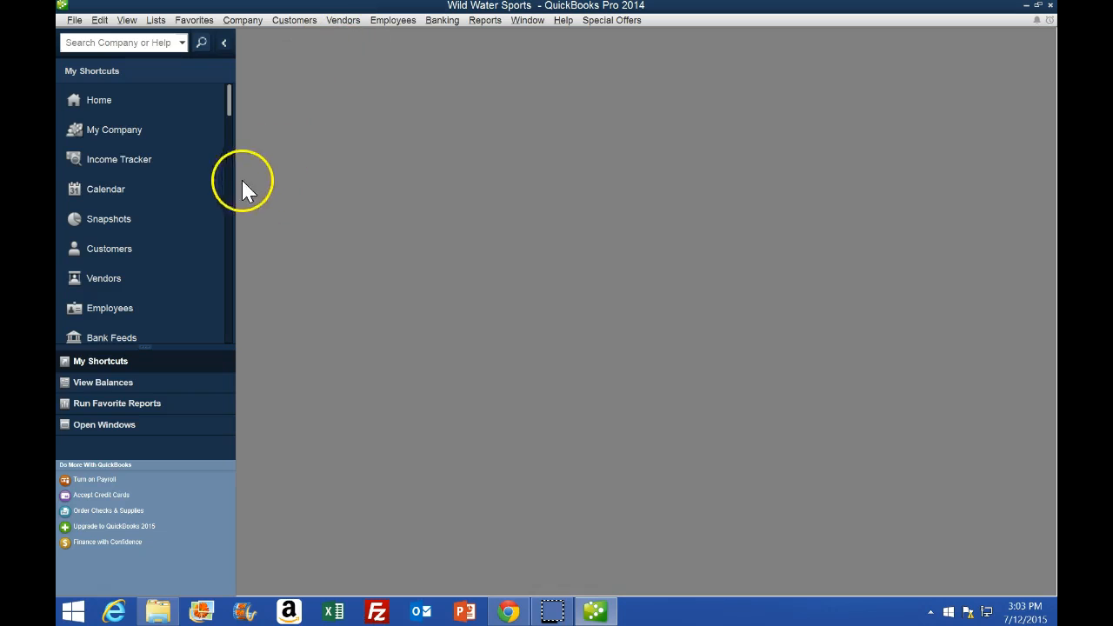
right_click(203, 127)
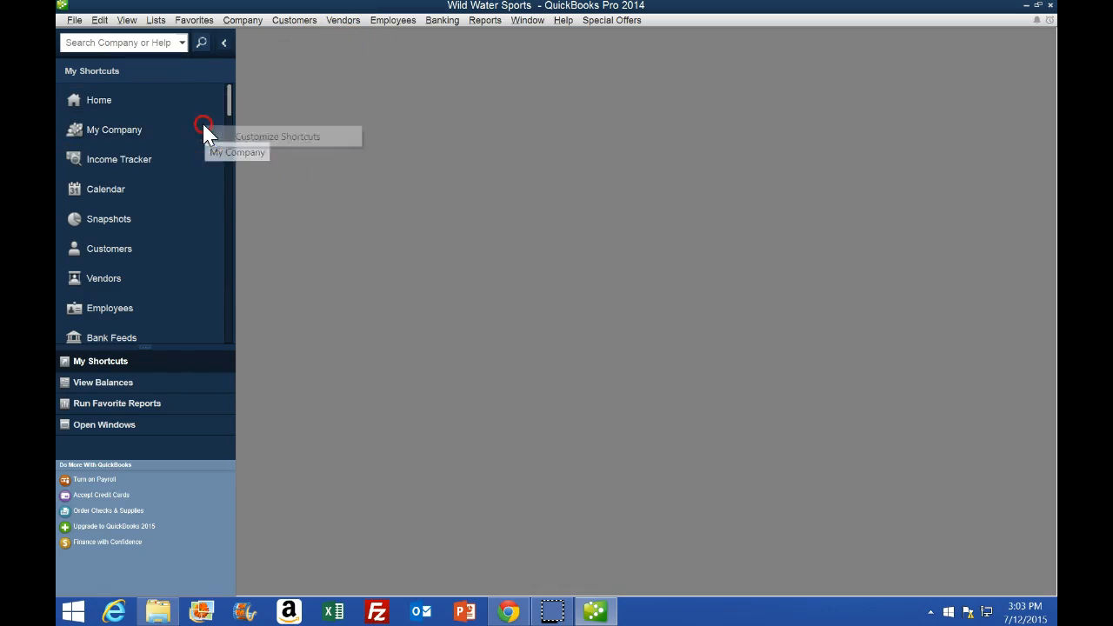
right_click(200, 114)
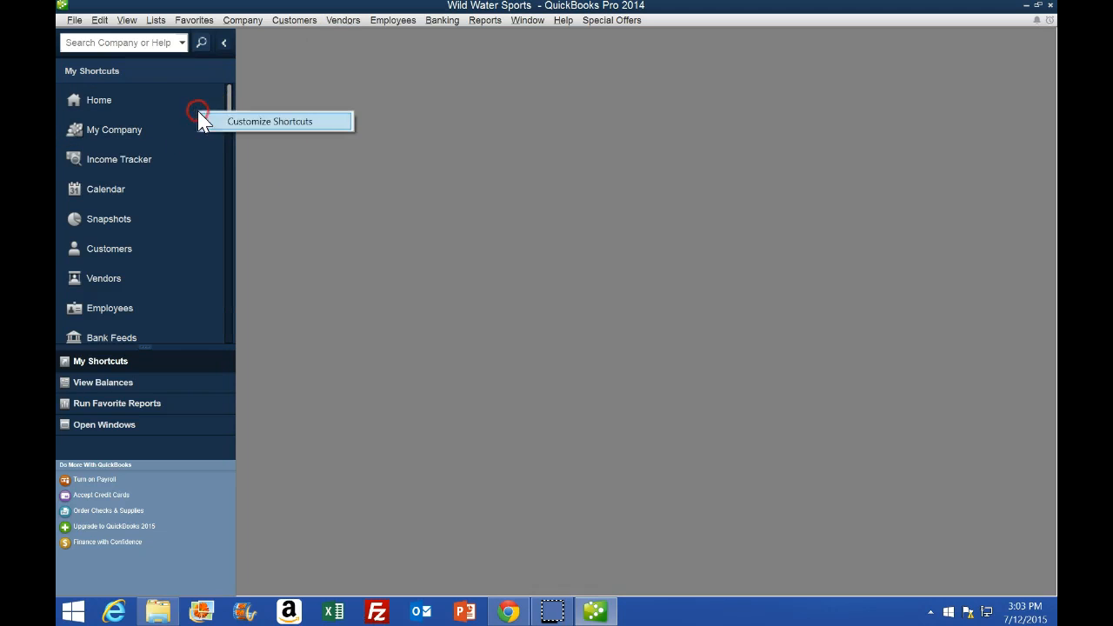
click(290, 122)
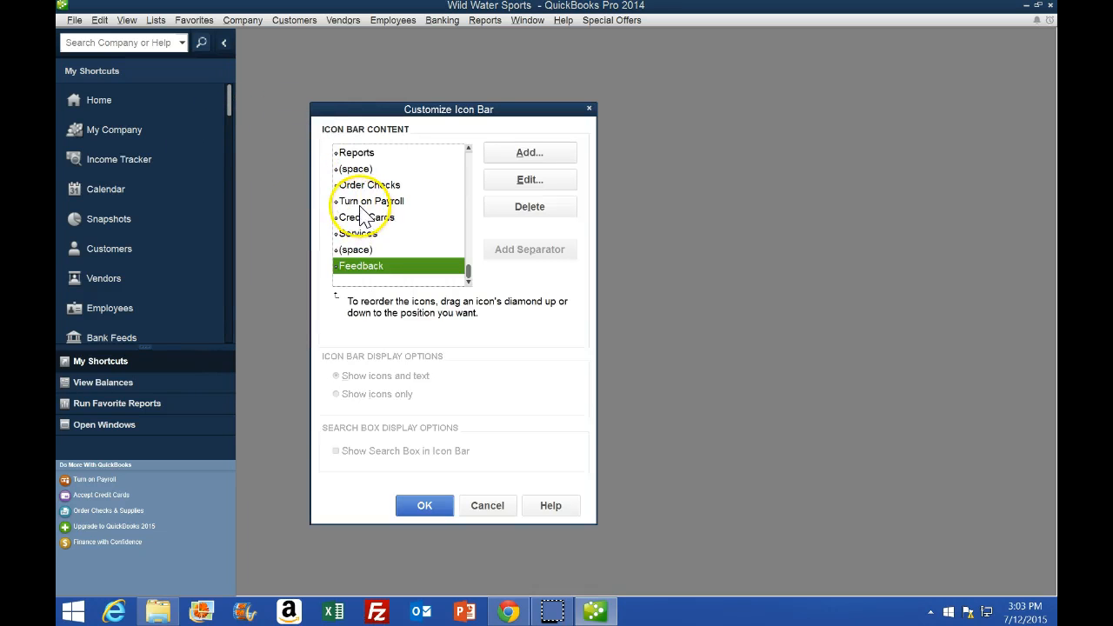
Step: Check the textbook for the icons to keep, then delete the space separator between Calendar and Snapshots in QuickBooks' icon bar content
click(468, 150)
drag(468, 150, 468, 149)
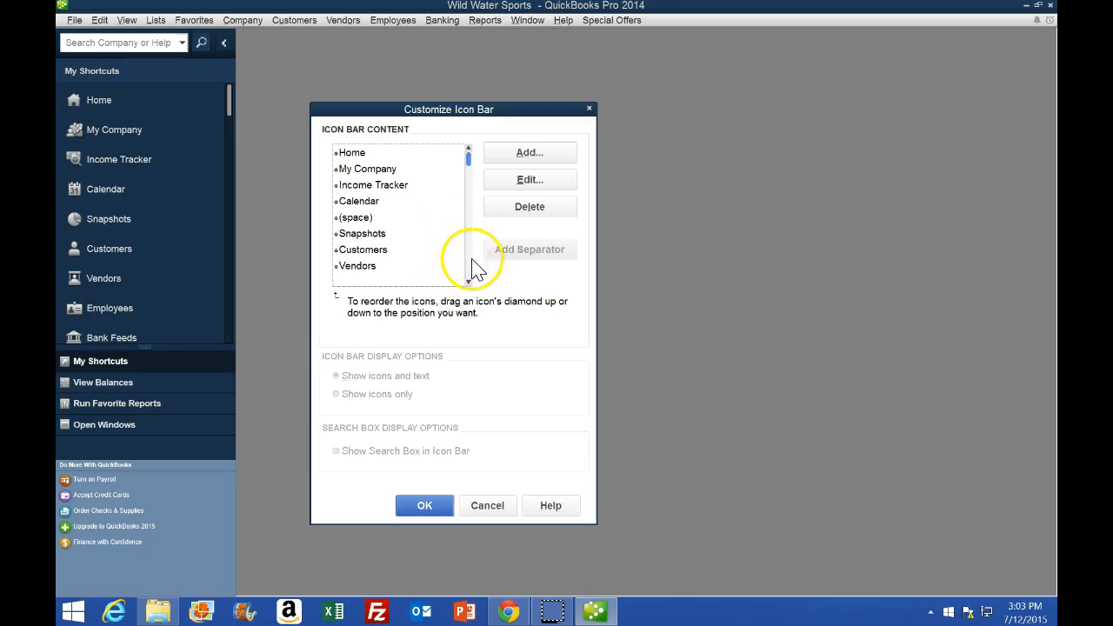
click(510, 612)
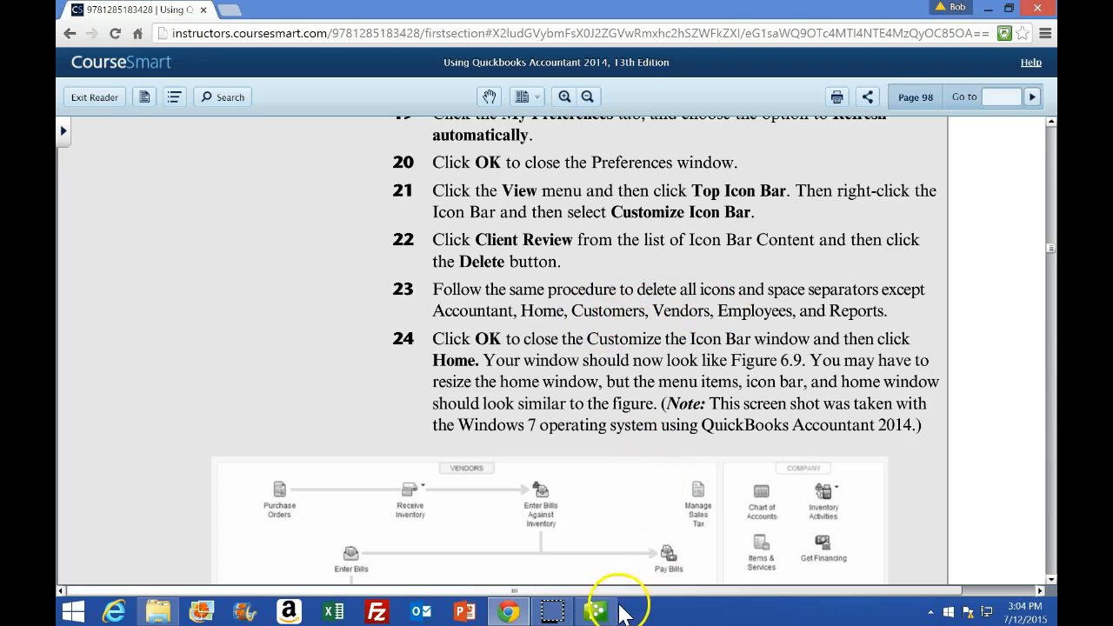
click(596, 613)
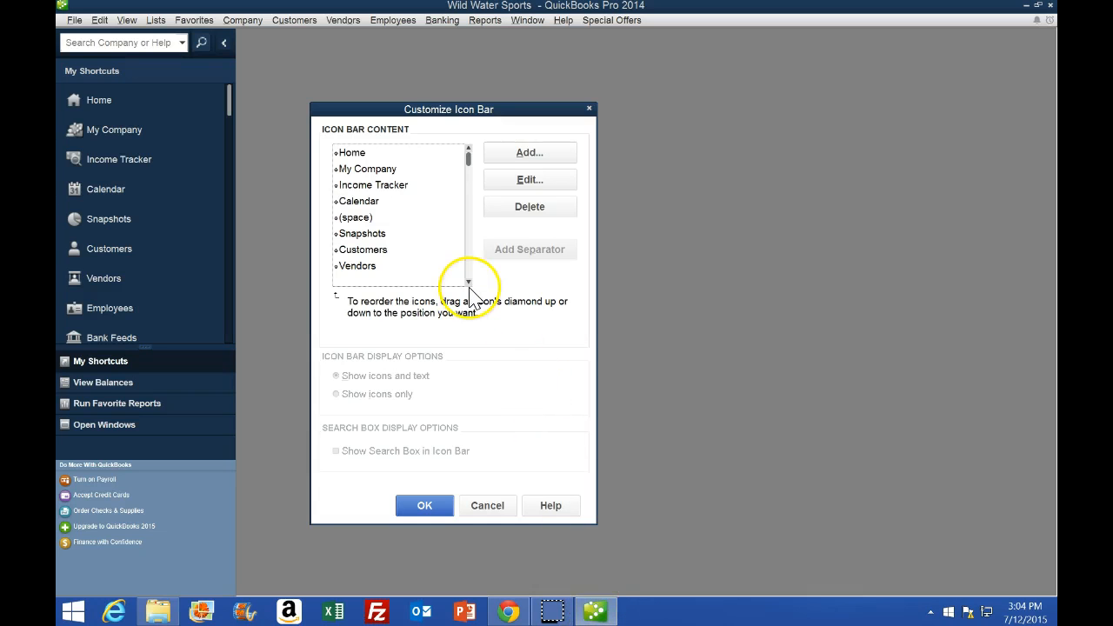
click(357, 219)
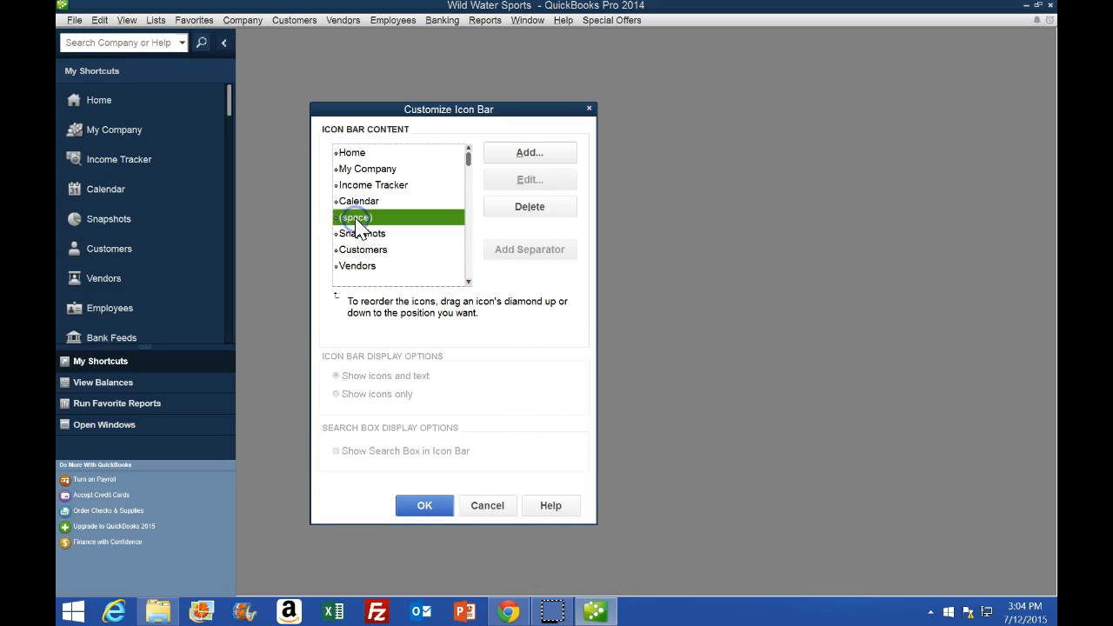
click(519, 209)
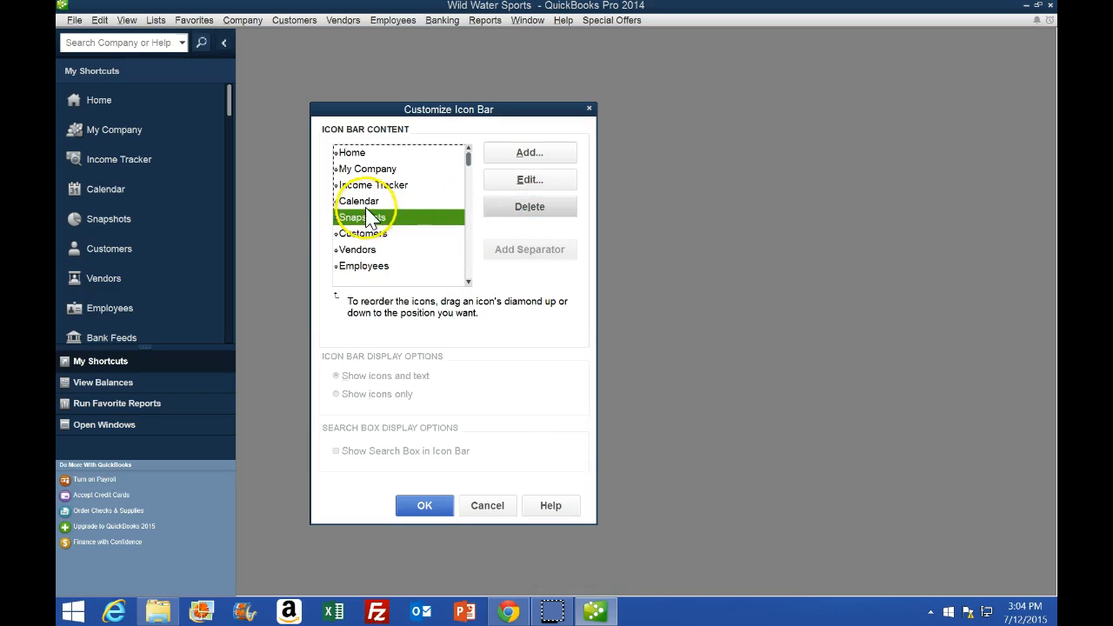
Step: Delete the separator after Employees, the Bank Feeds icon and the separator before QuickBooks 2015 from the icon bar content
click(467, 282)
click(468, 281)
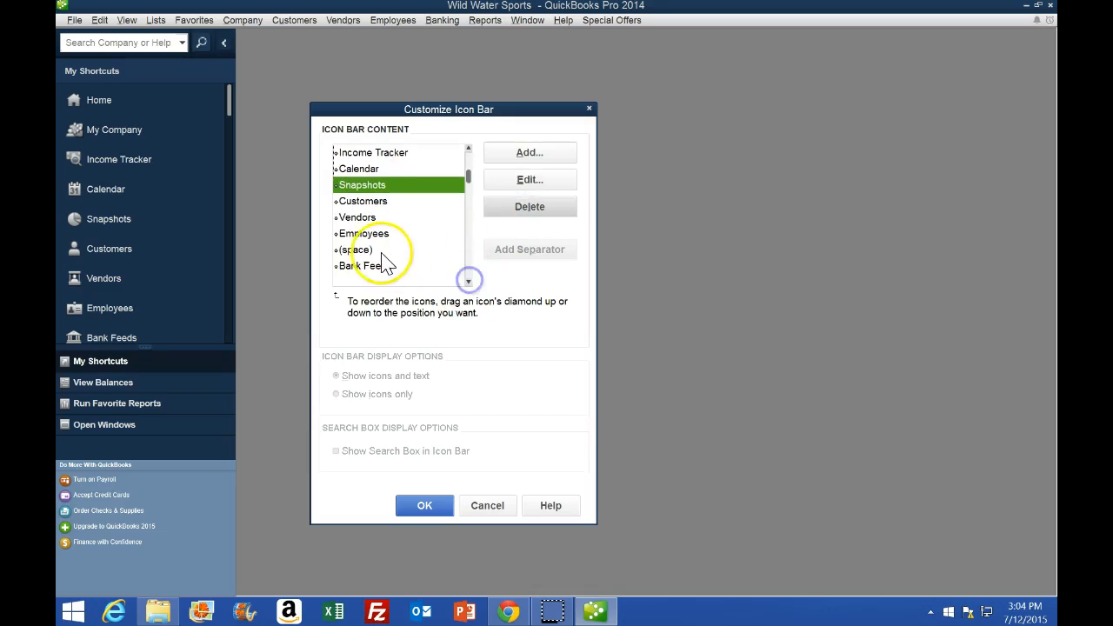
click(358, 250)
click(526, 211)
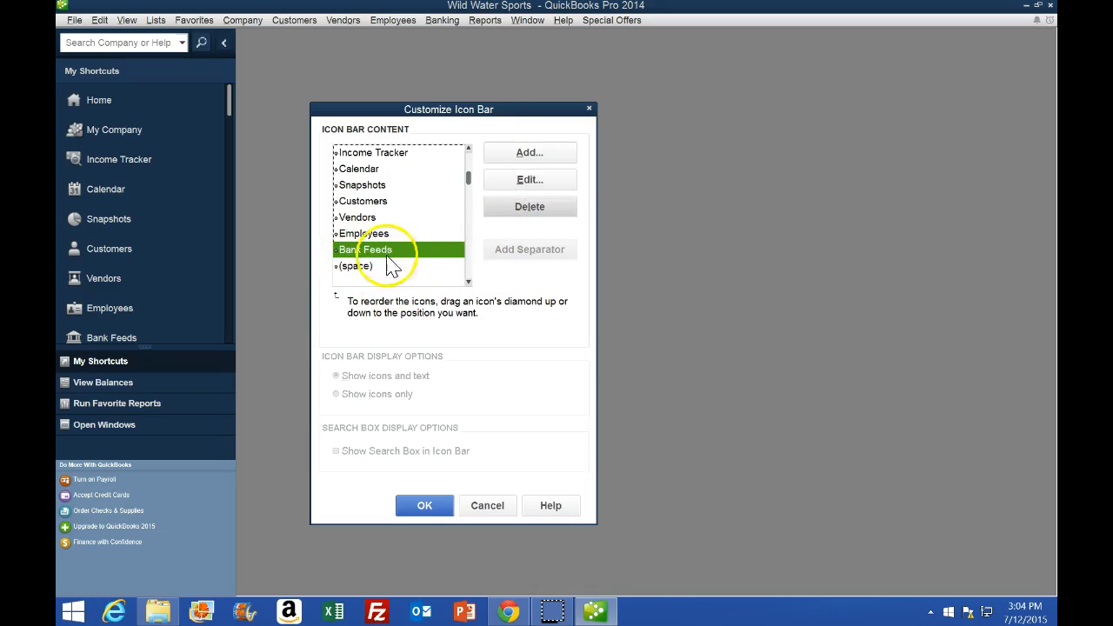
click(532, 209)
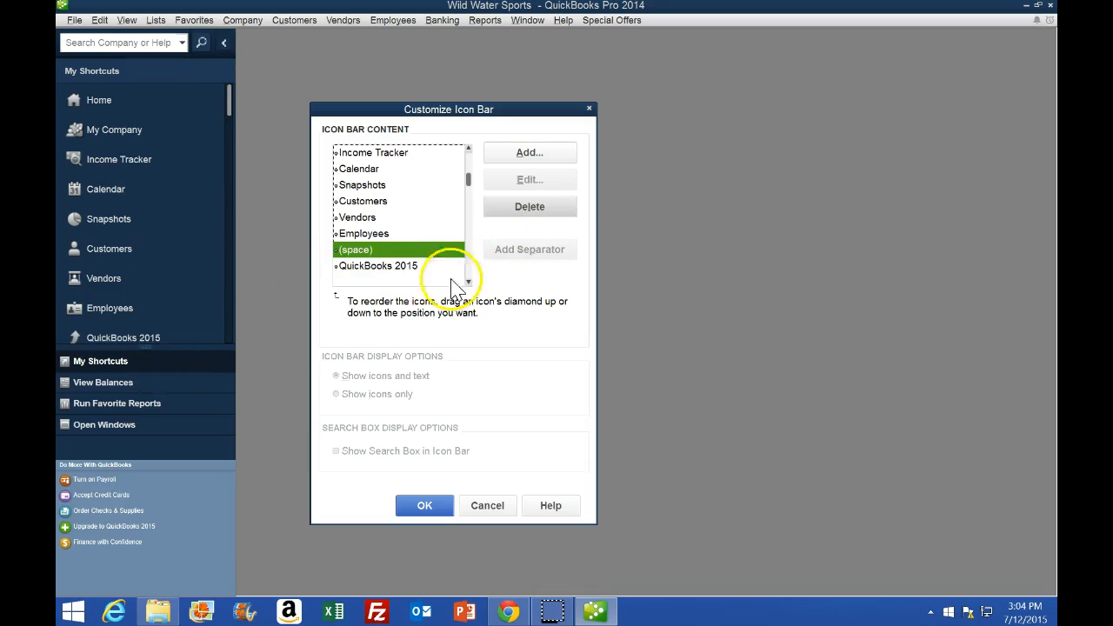
click(543, 207)
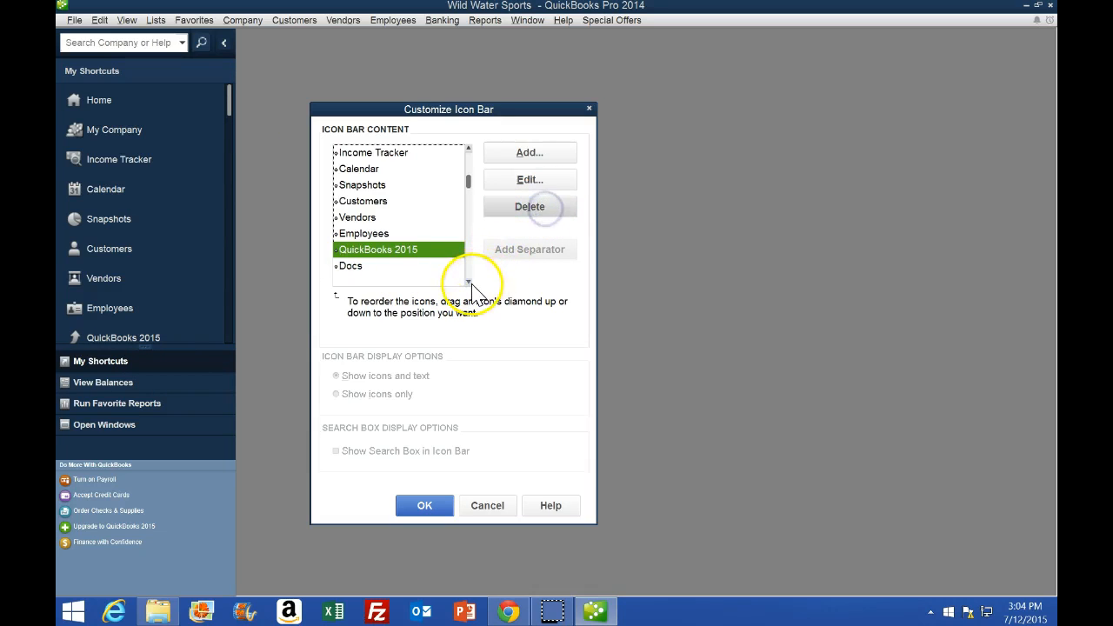
Step: Delete the space separator between Reports and Order Checks from the icon bar content
click(469, 282)
click(469, 282)
click(469, 282)
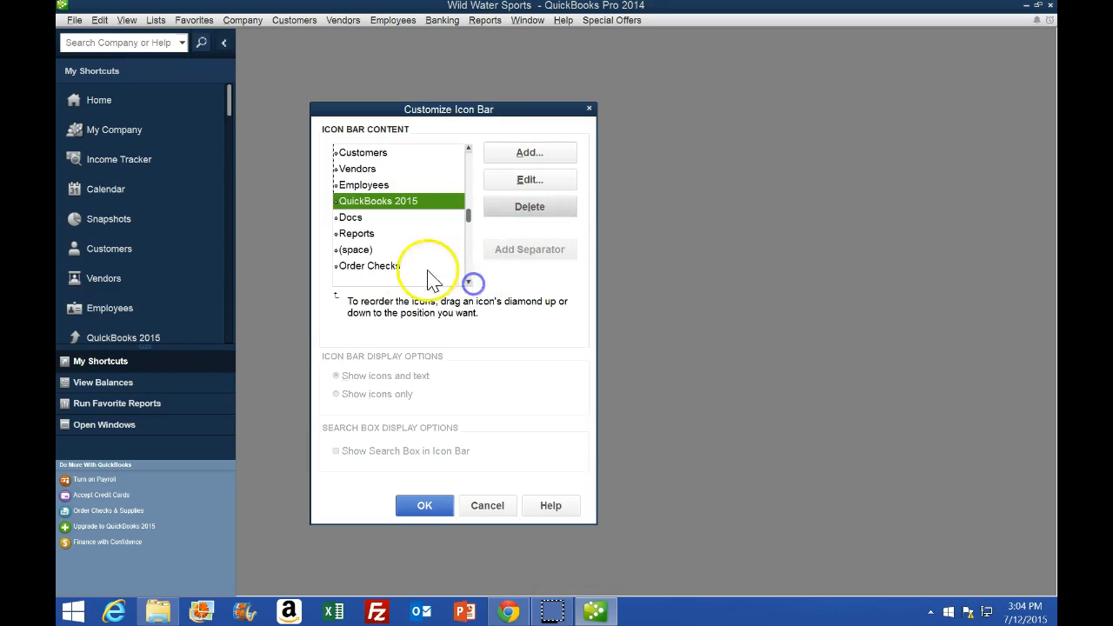
click(366, 249)
click(524, 209)
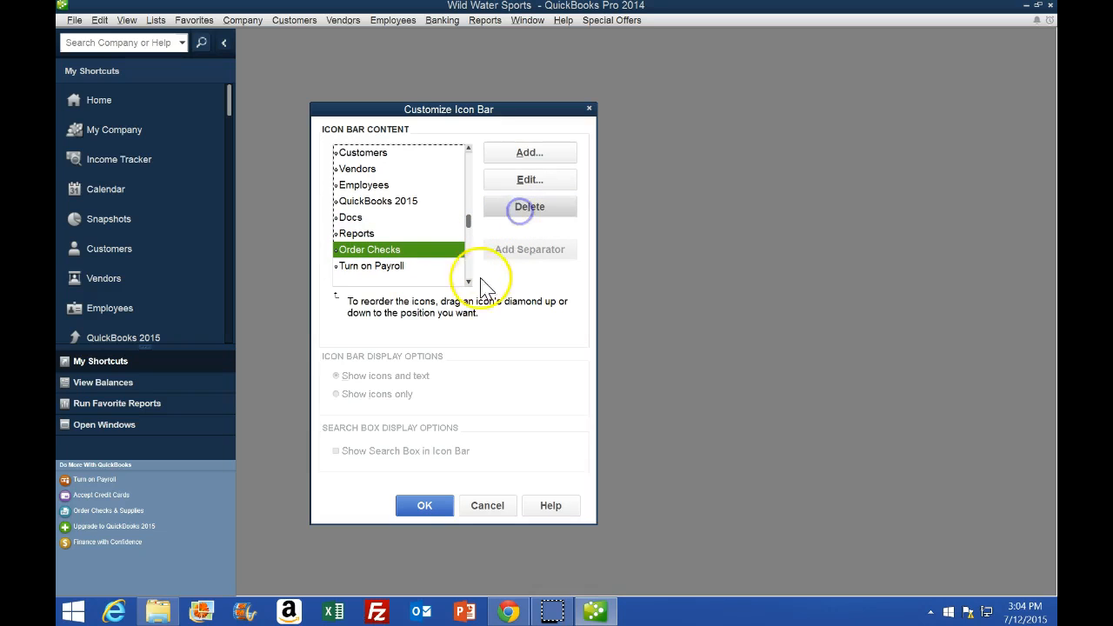
Step: Delete the space separator between Services and Feedback from the icon bar content and accept the customized icon bar
click(469, 282)
click(469, 282)
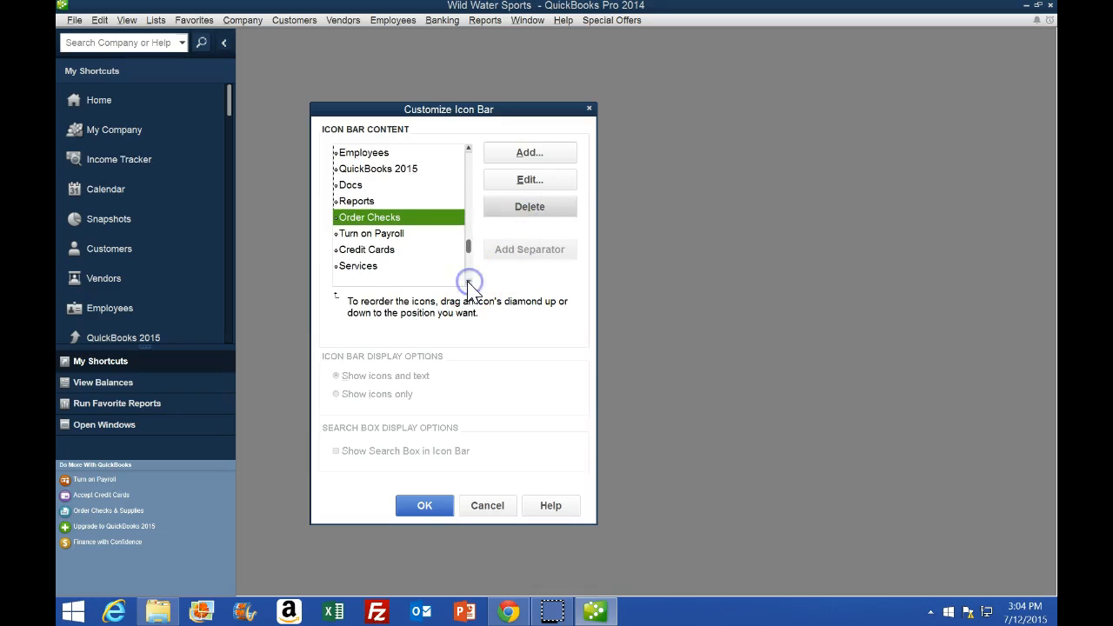
click(469, 281)
click(469, 282)
click(357, 250)
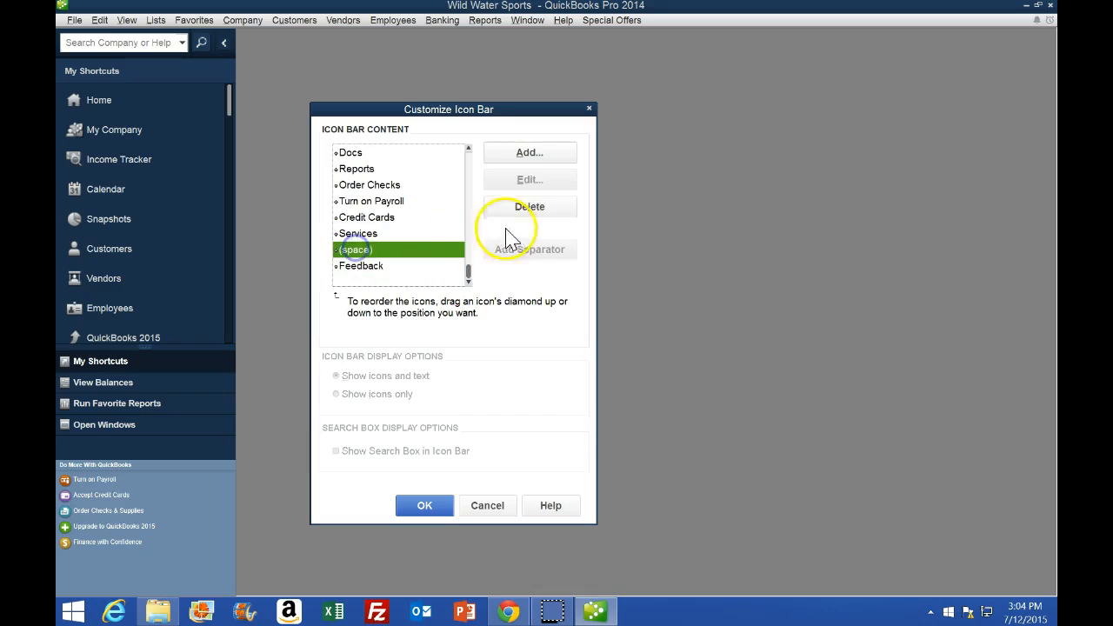
click(527, 213)
click(468, 283)
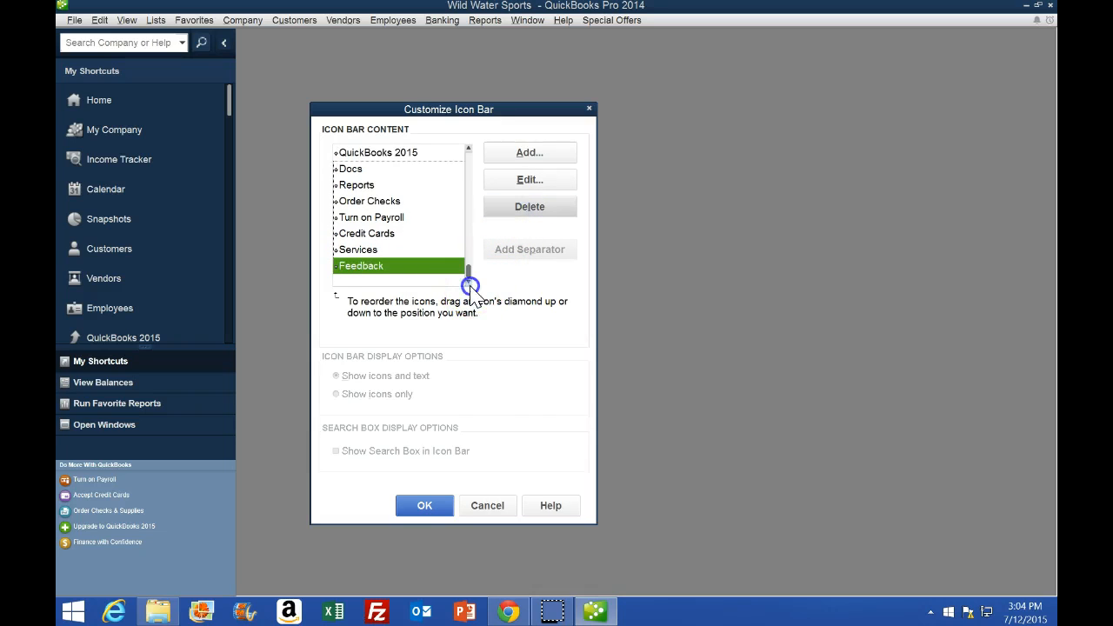
click(425, 505)
mouse_move(229, 108)
mouse_down()
mouse_move(224, 343)
mouse_move(218, 90)
mouse_up()
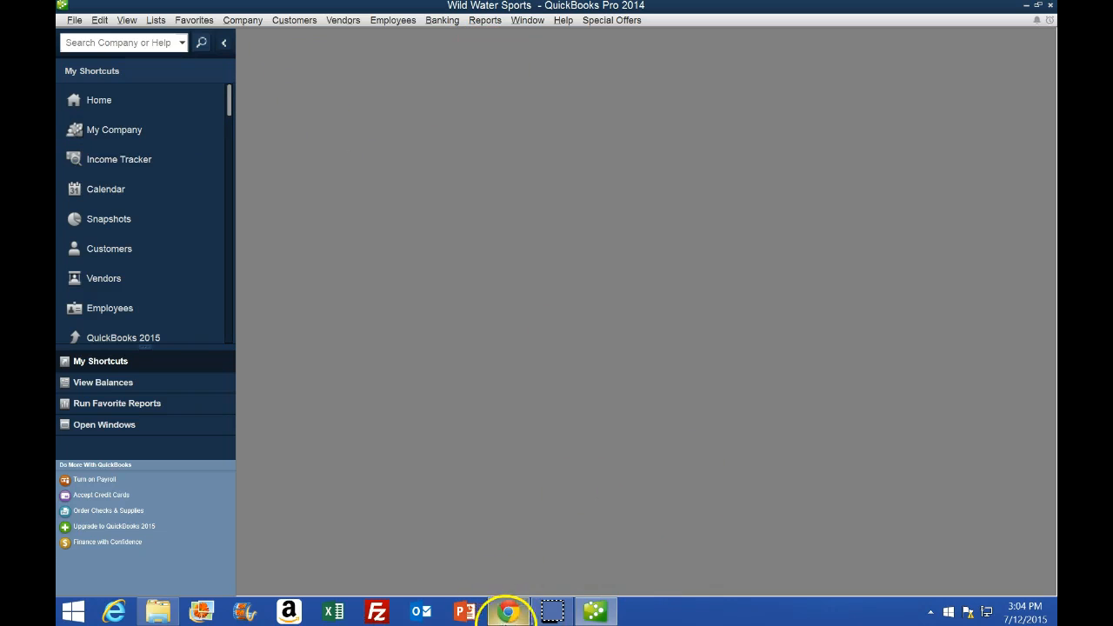
Step: Check the textbook's closing icon bar instruction, then open the Home page in QuickBooks and maximize its window
click(510, 613)
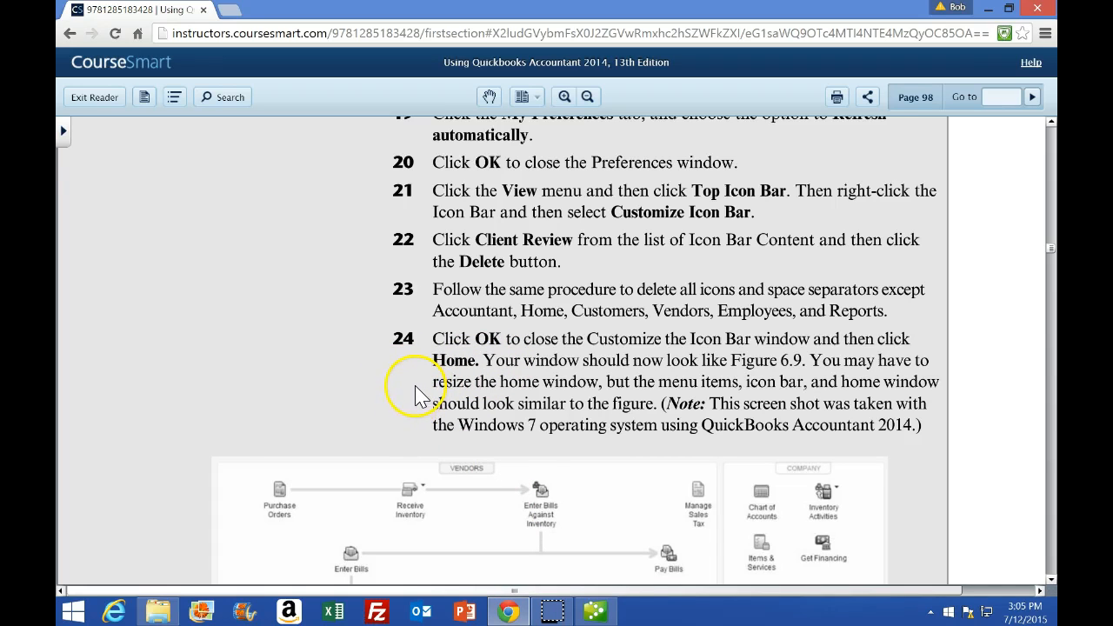
scroll(416, 395, down, 1)
click(597, 612)
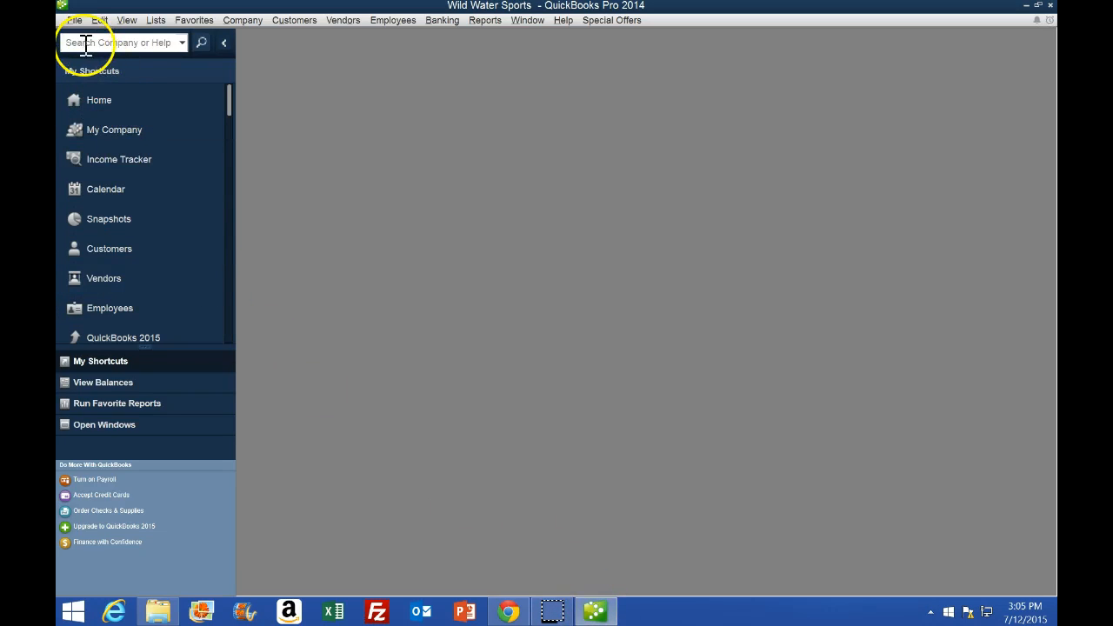
click(85, 102)
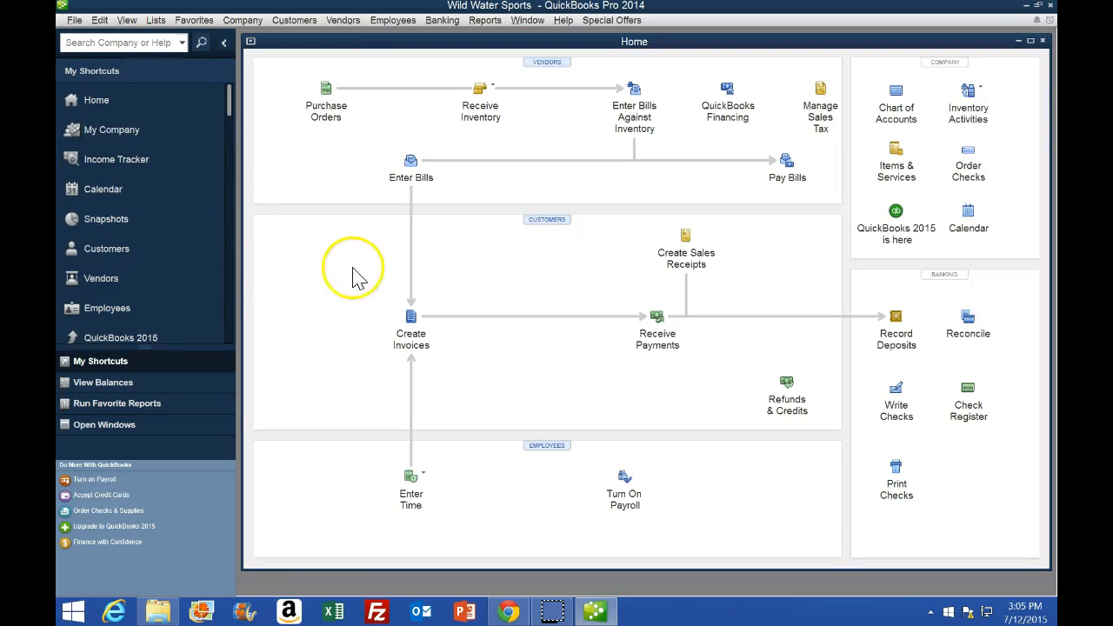
click(1031, 41)
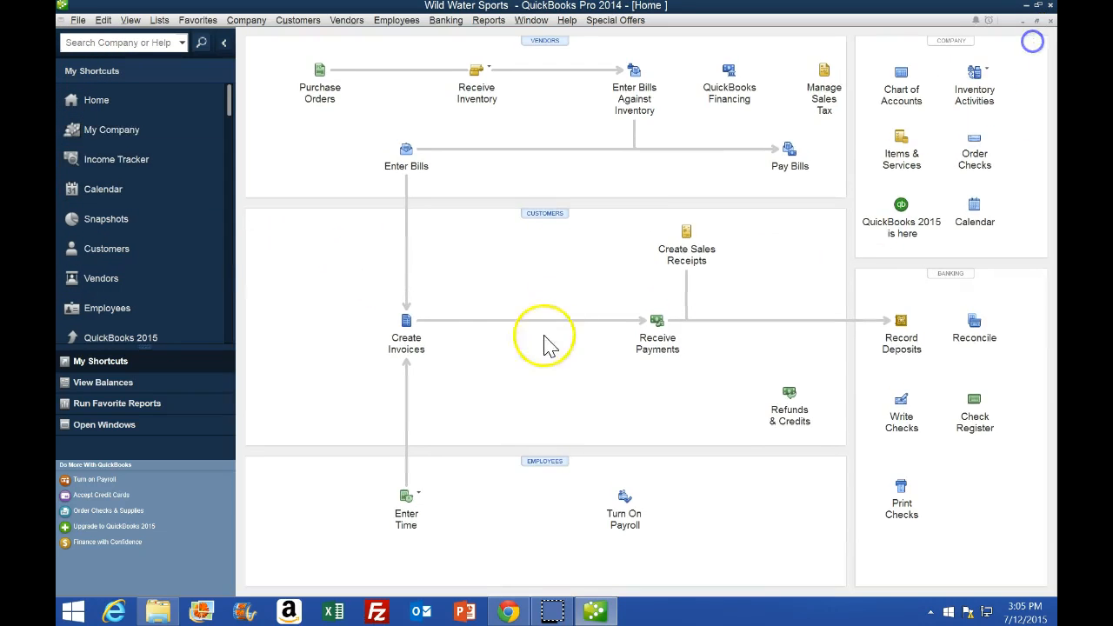
Step: Switch to the textbook and review Figure 6.9, the Set Up Company Items section and the steps for setting up multiple items
click(509, 612)
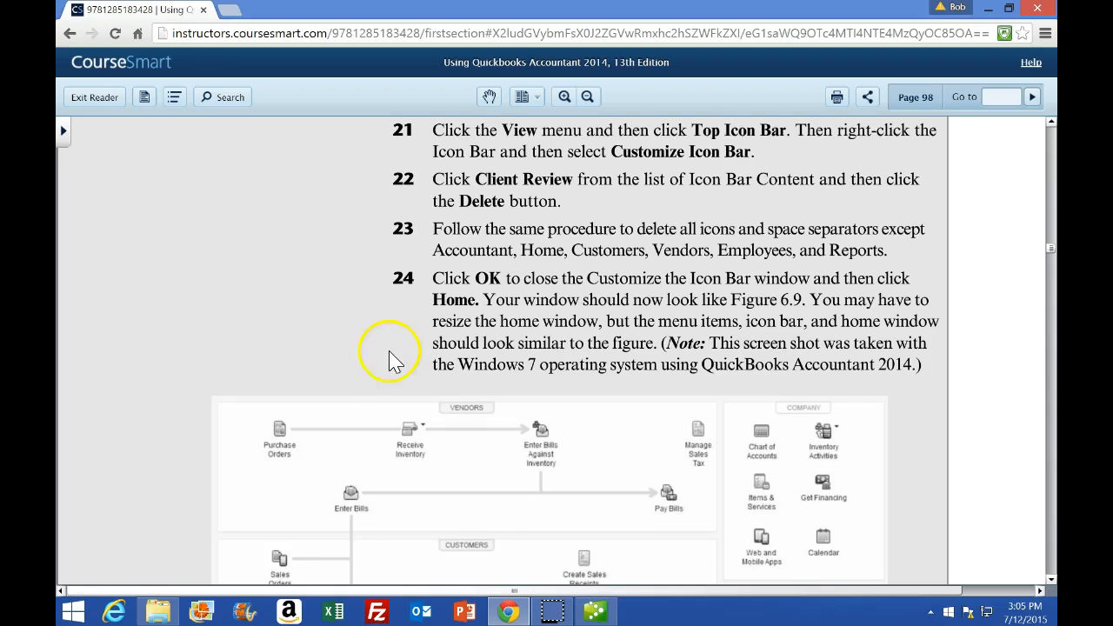
scroll(351, 366, down, 7)
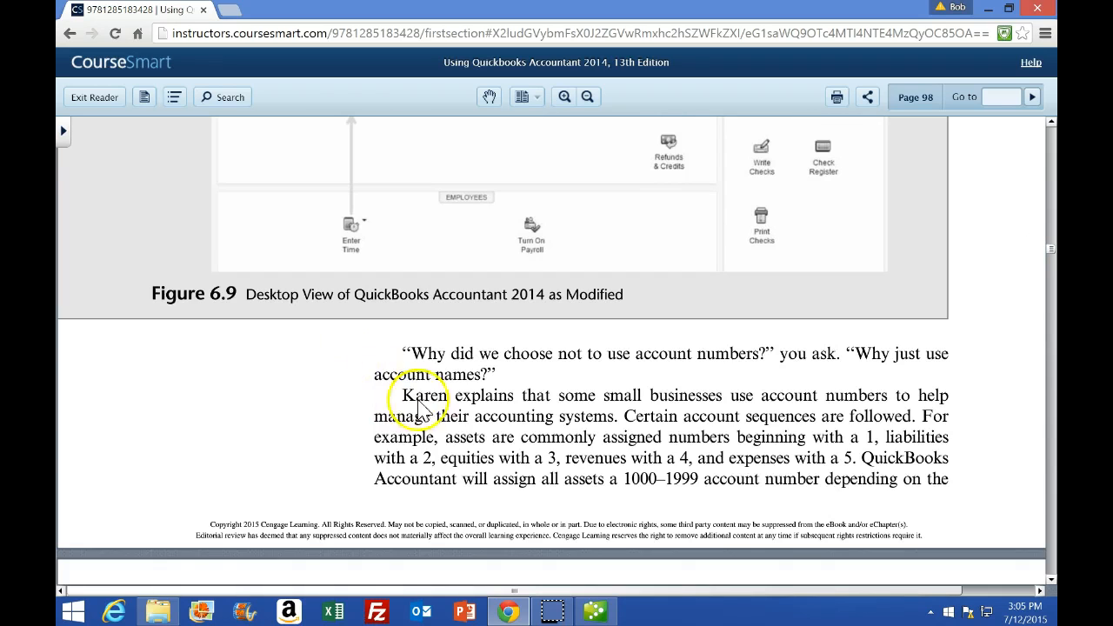
scroll(390, 405, down, 3)
scroll(389, 405, down, 10)
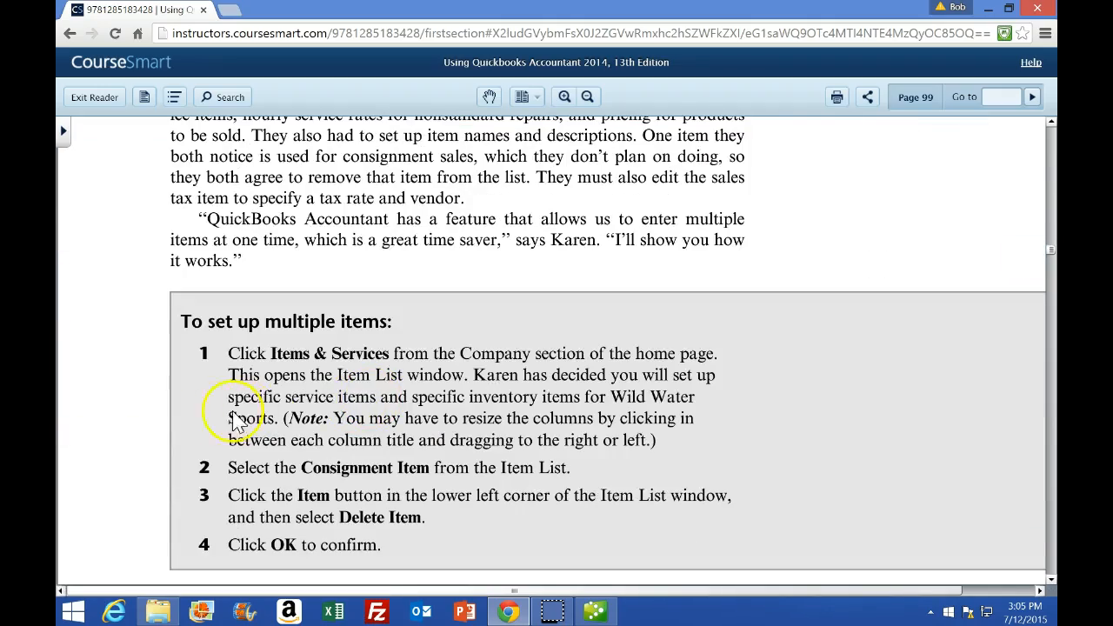
scroll(130, 418, up, 12)
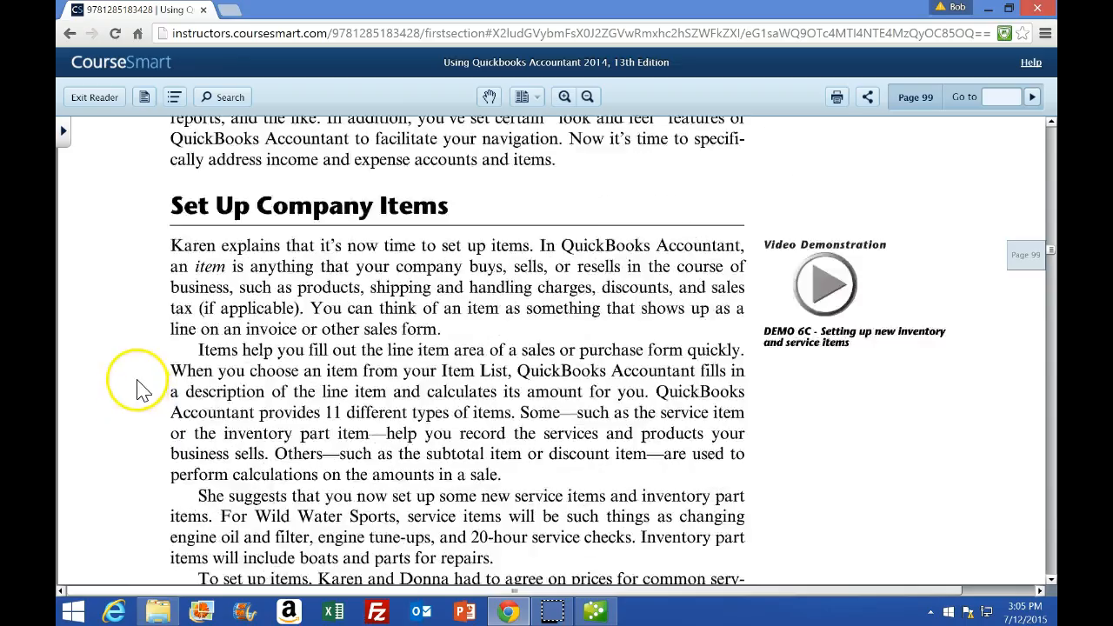
scroll(143, 407, down, 10)
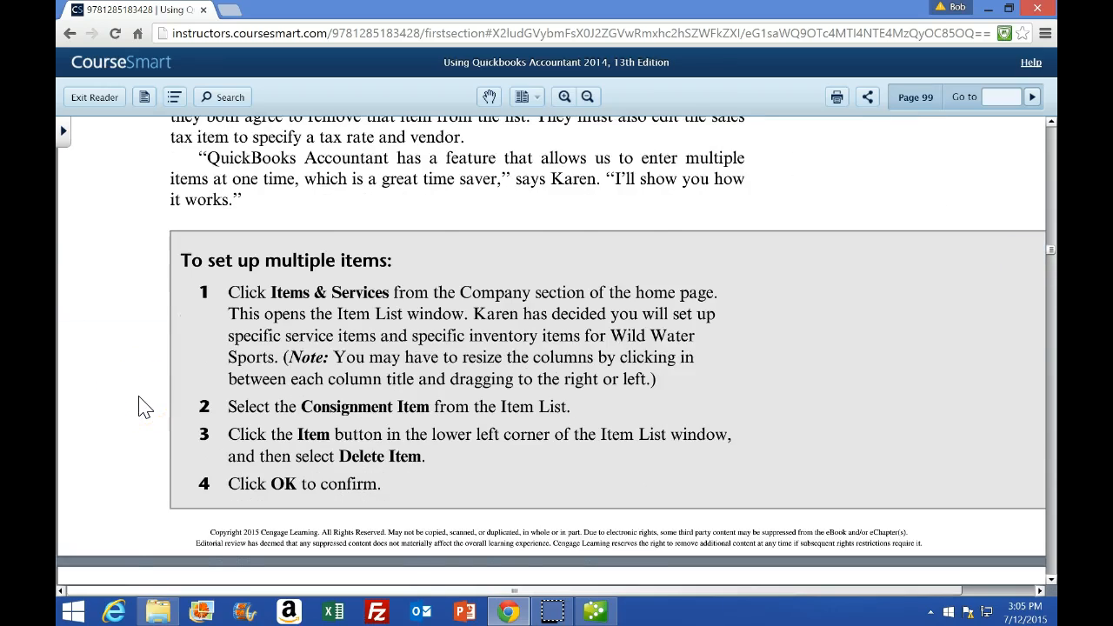
scroll(143, 407, down, 1)
click(156, 372)
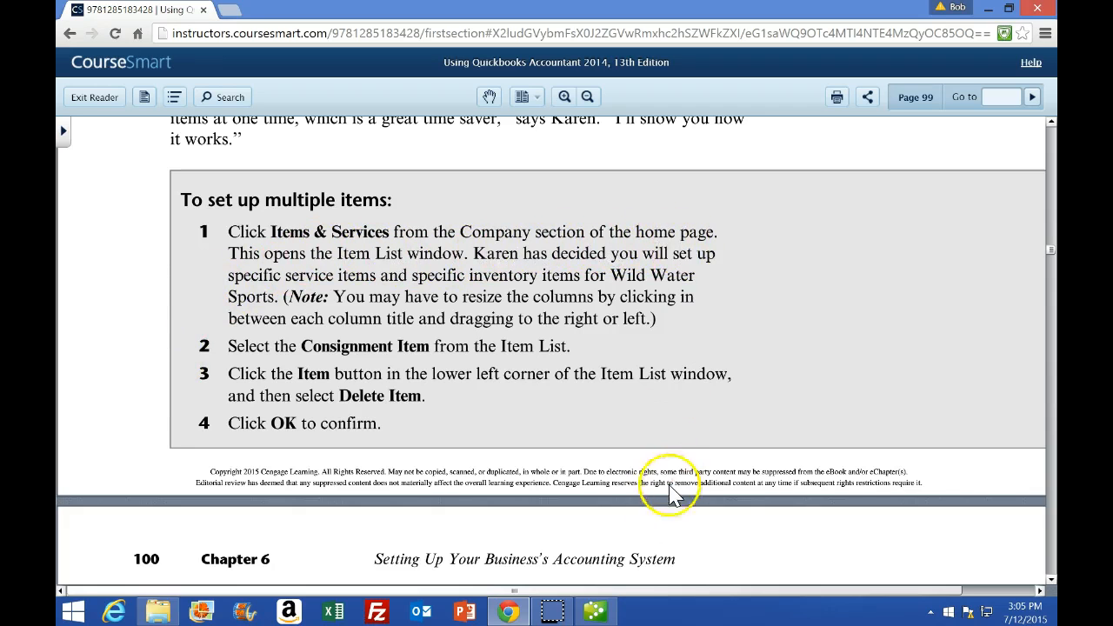
Step: Switch back to QuickBooks and open the Item List
click(606, 611)
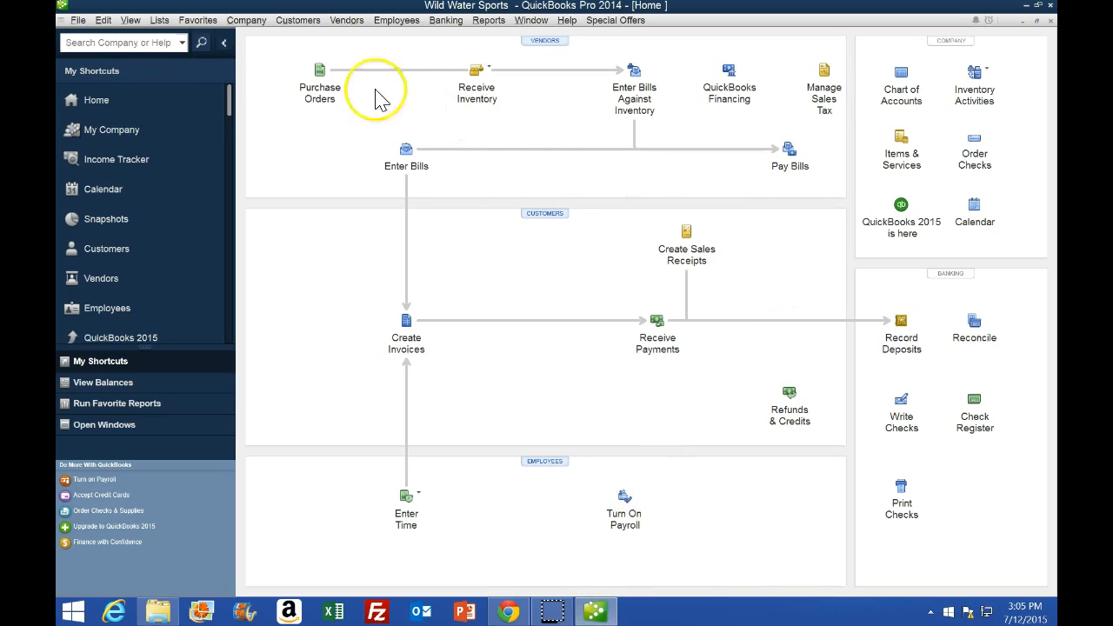
click(158, 20)
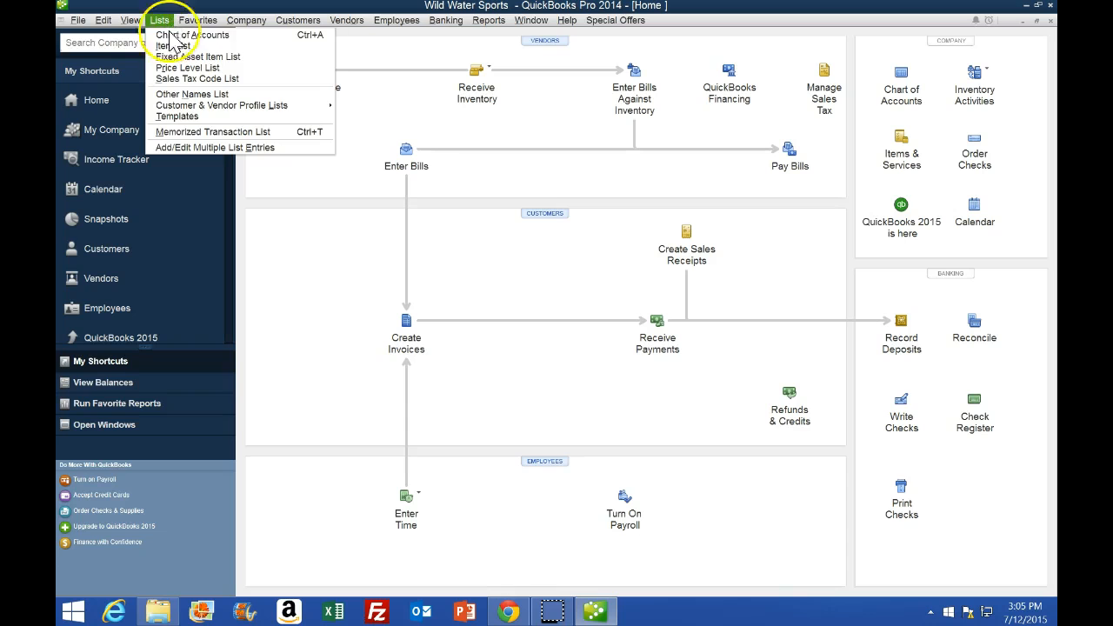
click(175, 47)
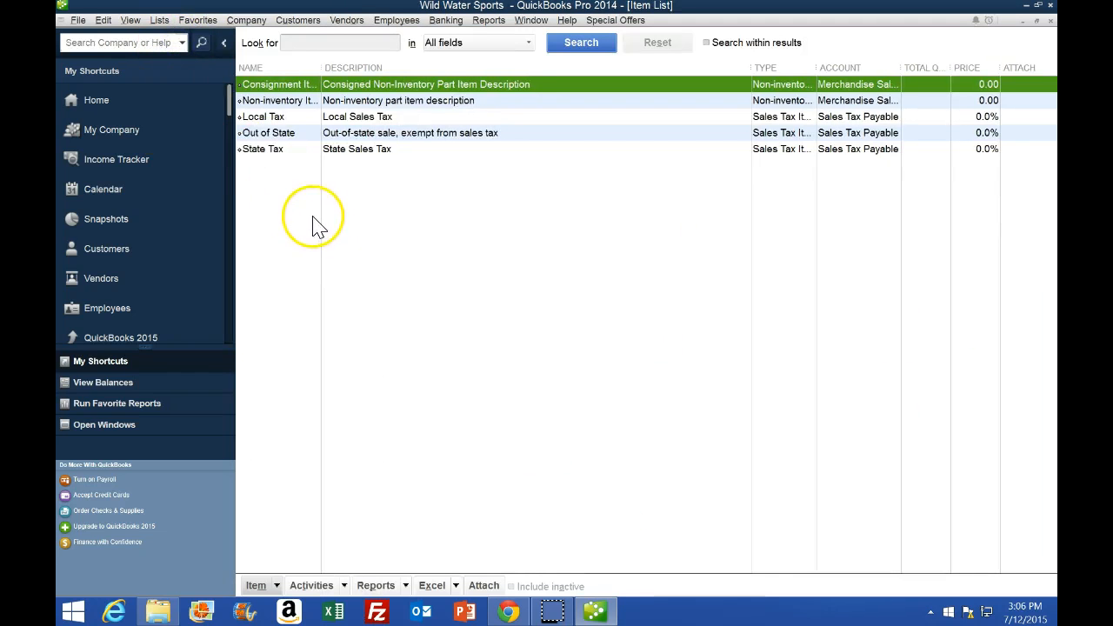
Step: Widen the Item List's Name column to show the full item names and collapse the My Shortcuts icon bar
drag(321, 68, 391, 67)
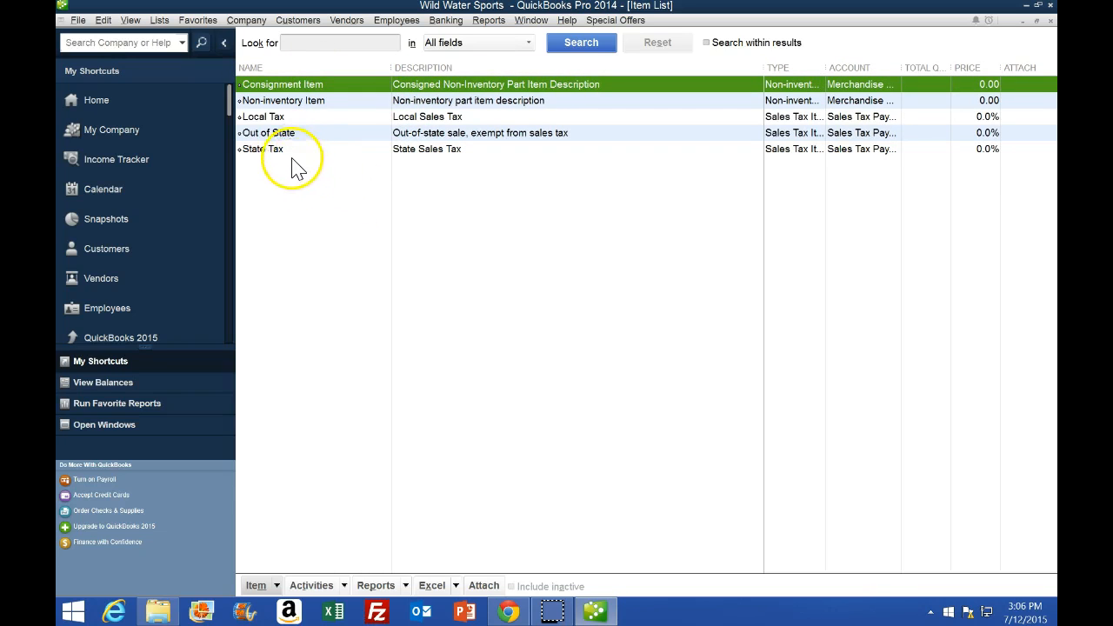
click(224, 45)
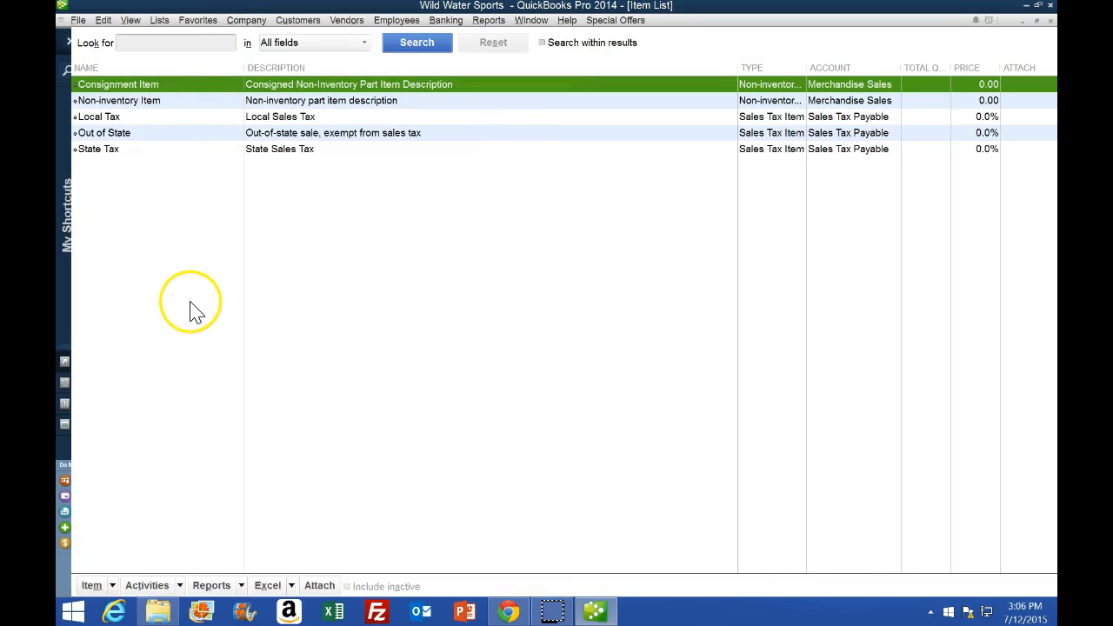
click(76, 582)
Step: Check the textbook's deletion instructions, then delete the Consignment Item from the Item List in QuickBooks
key(alt+Tab)
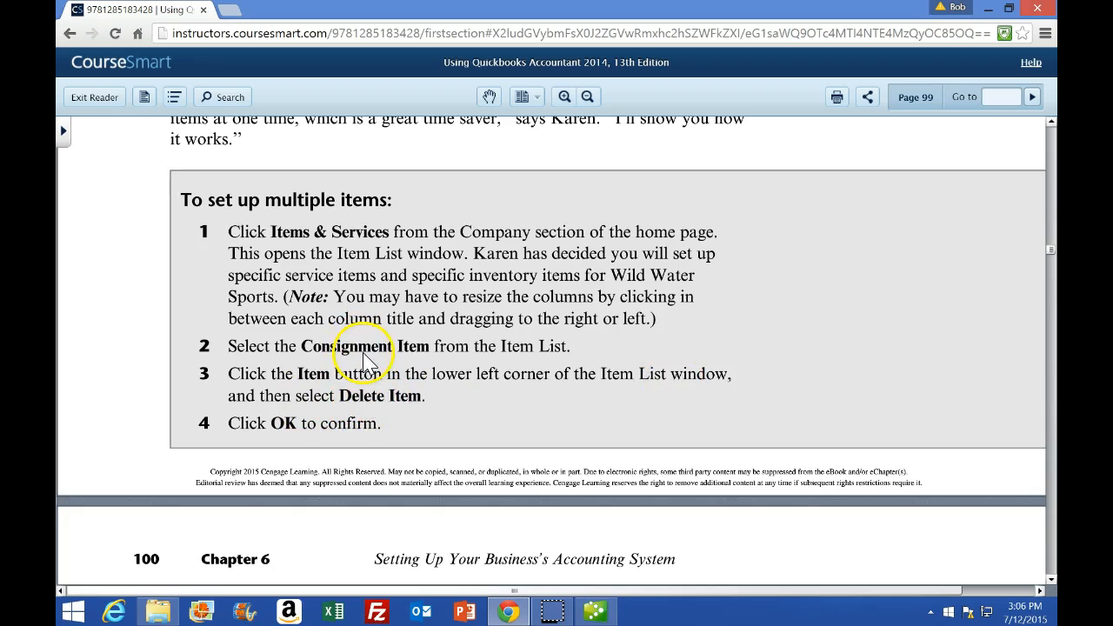
click(595, 612)
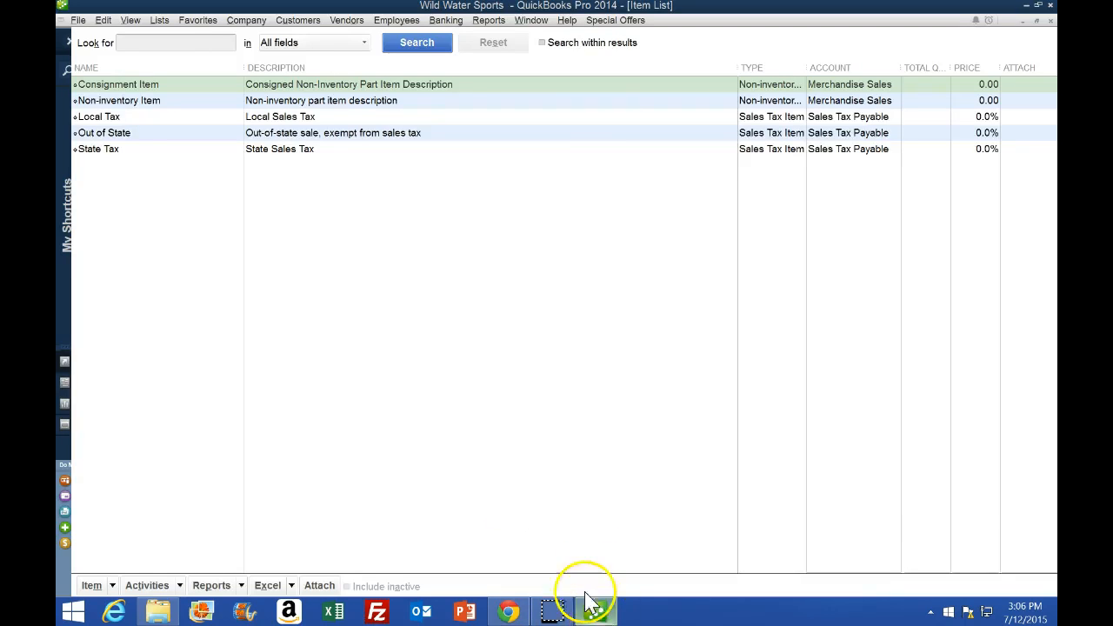
click(165, 85)
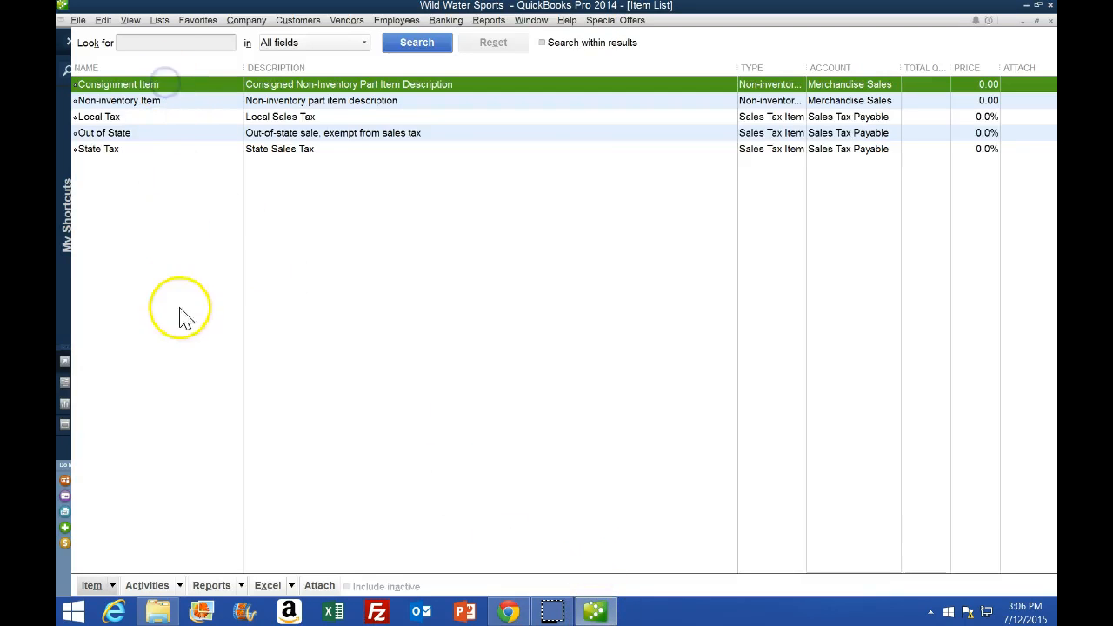
click(113, 586)
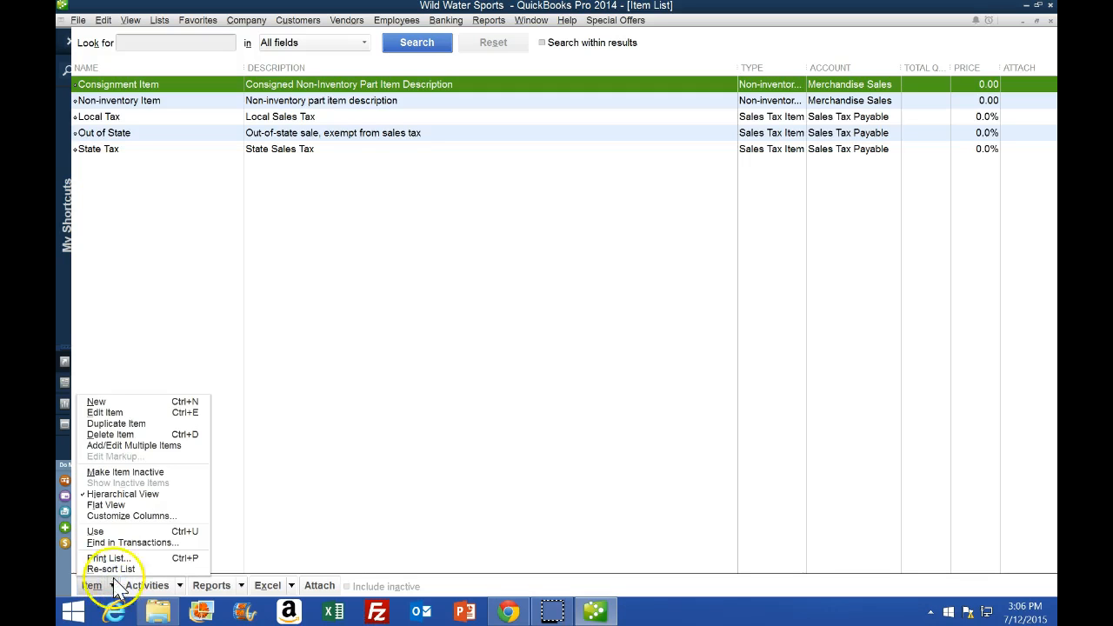
click(112, 435)
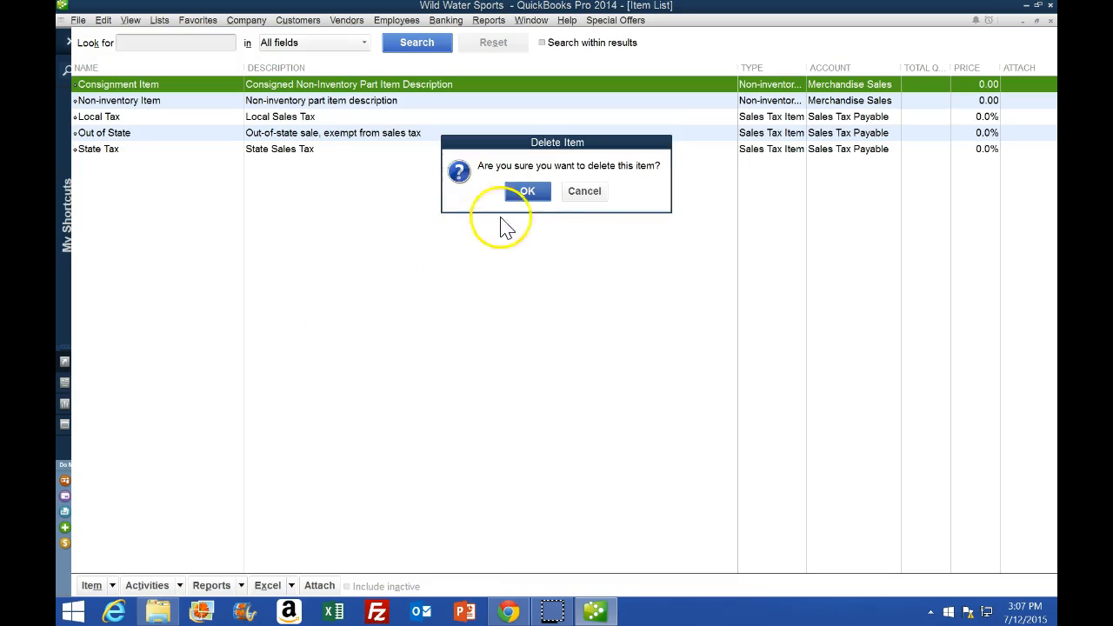
click(528, 194)
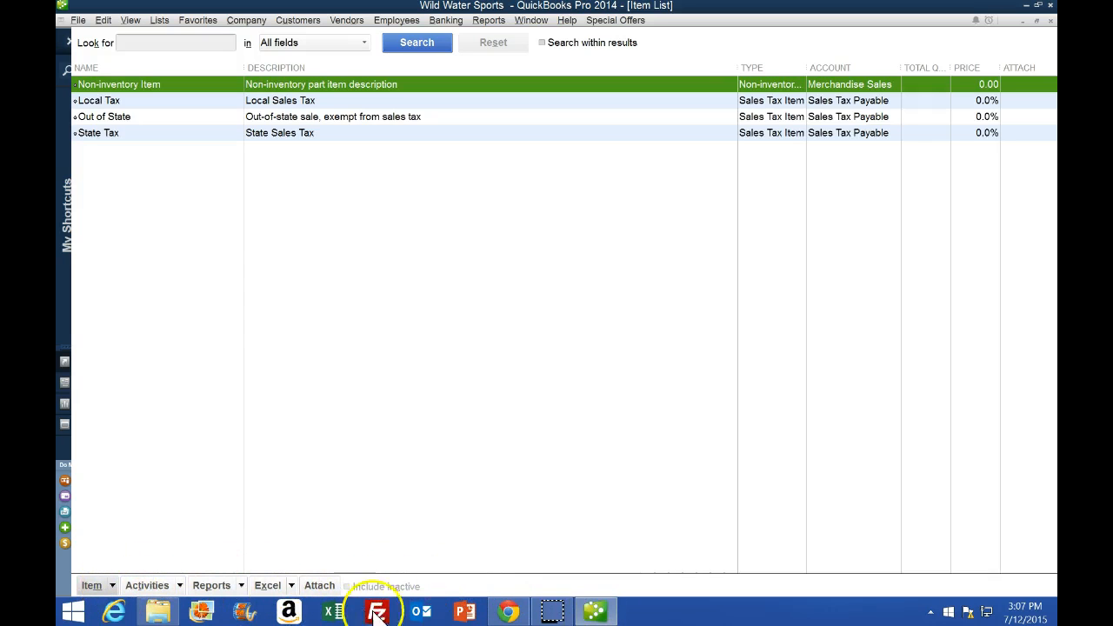
Step: Read the textbook's next item setup instruction, then open Add/Edit Multiple Items from the Item List in QuickBooks
click(508, 613)
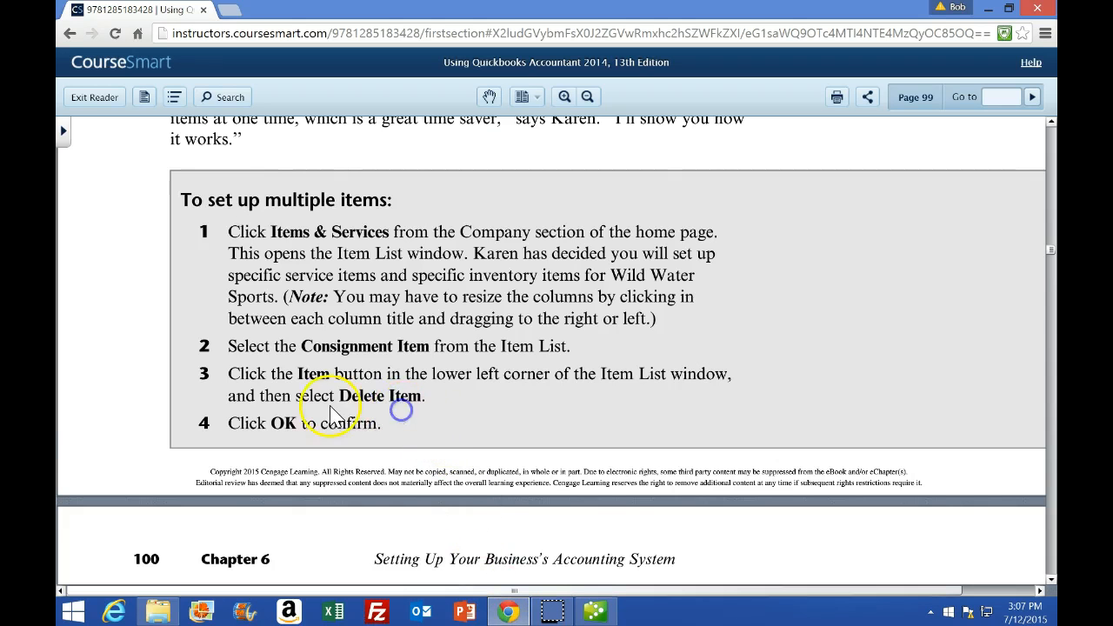
scroll(330, 414, down, 1)
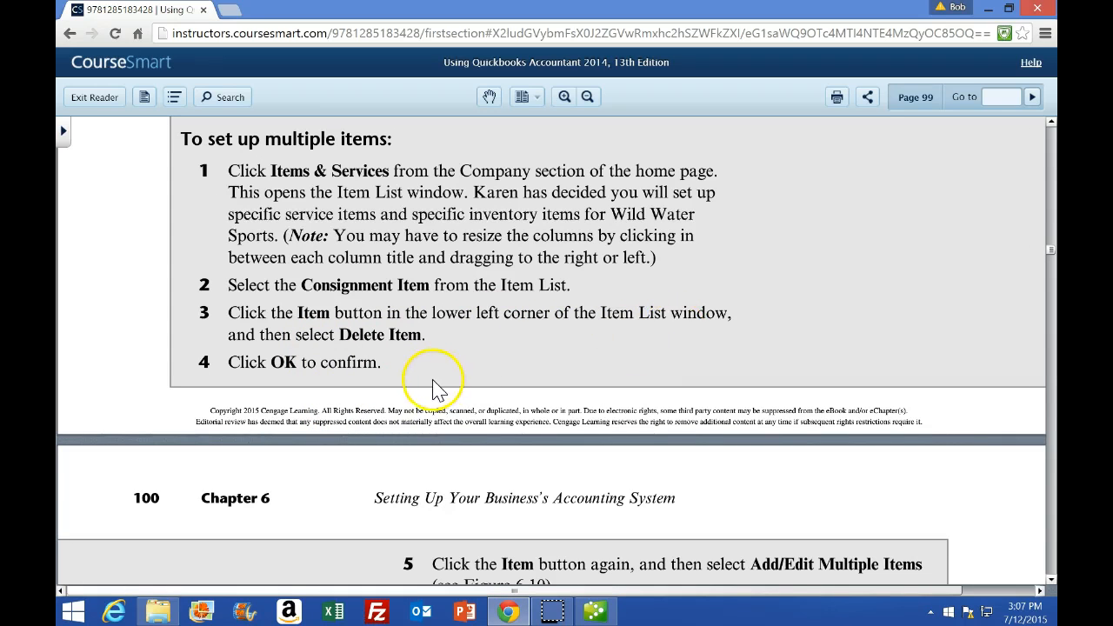
scroll(271, 389, down, 1)
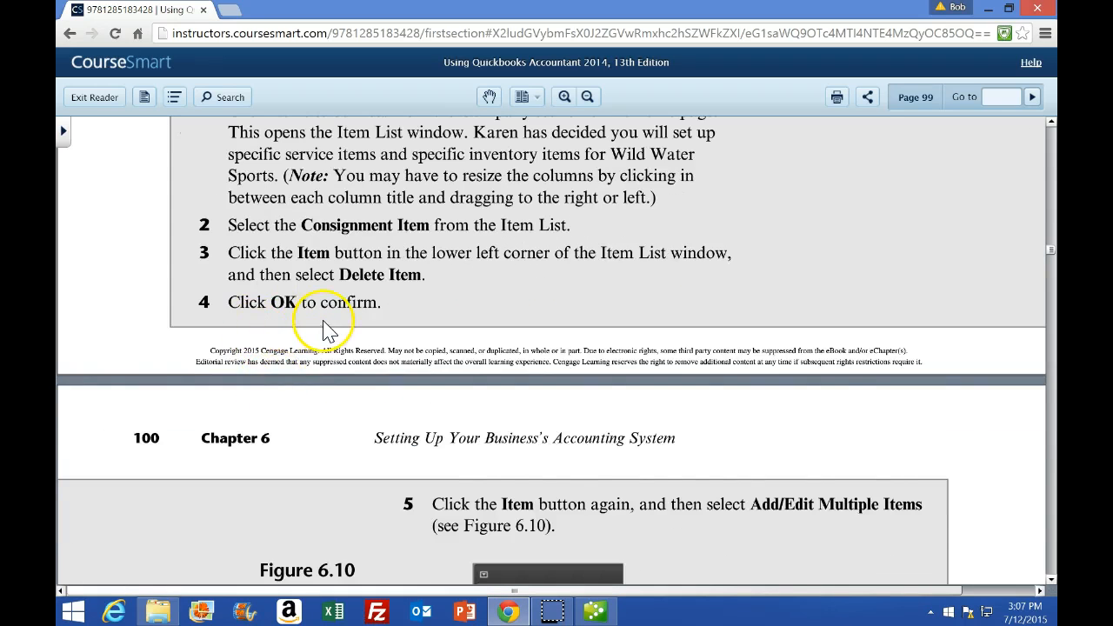
scroll(322, 336, down, 2)
scroll(611, 360, down, 2)
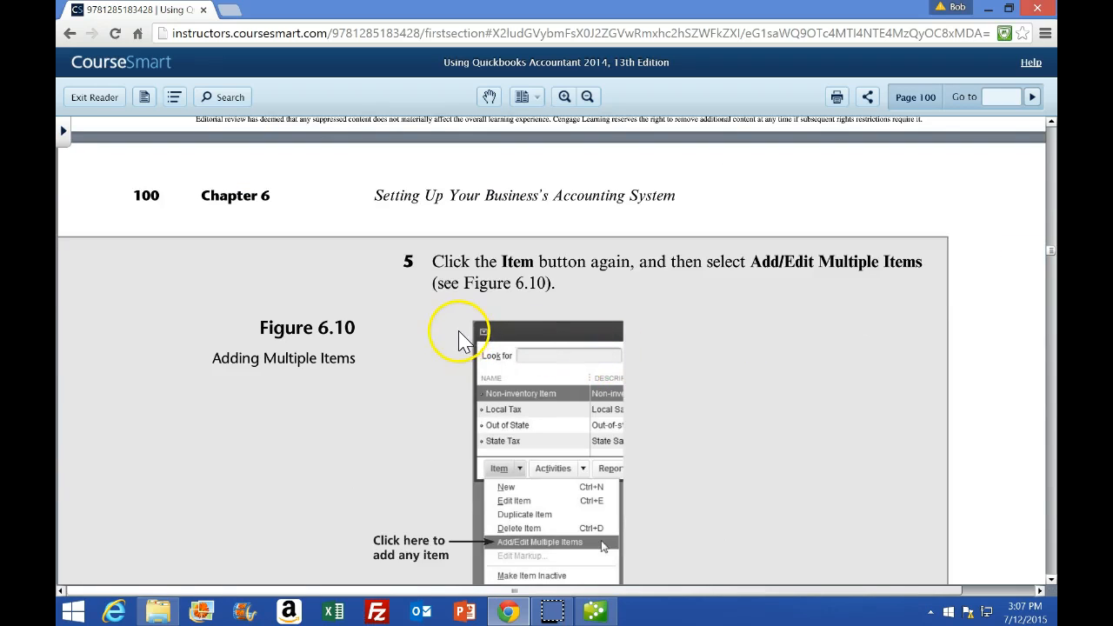
scroll(439, 333, down, 1)
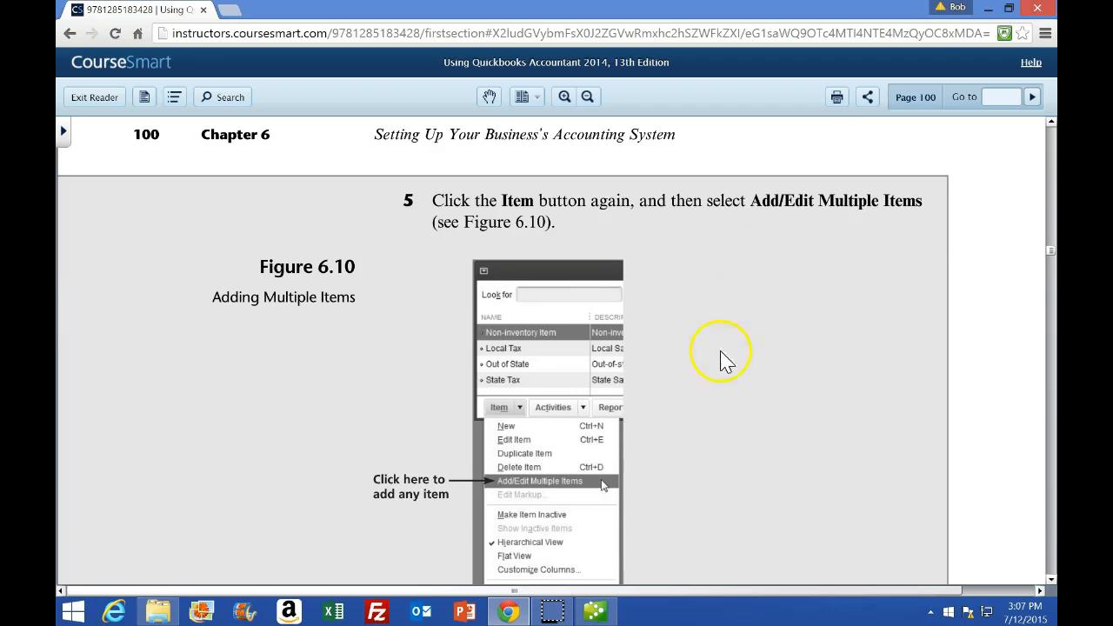
click(600, 611)
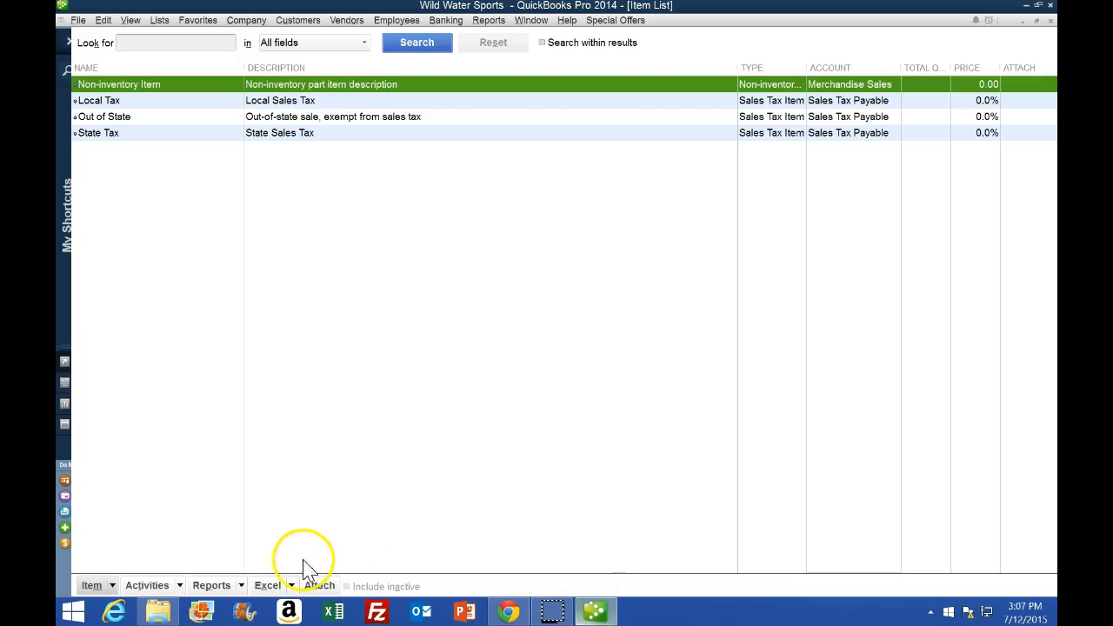
click(113, 586)
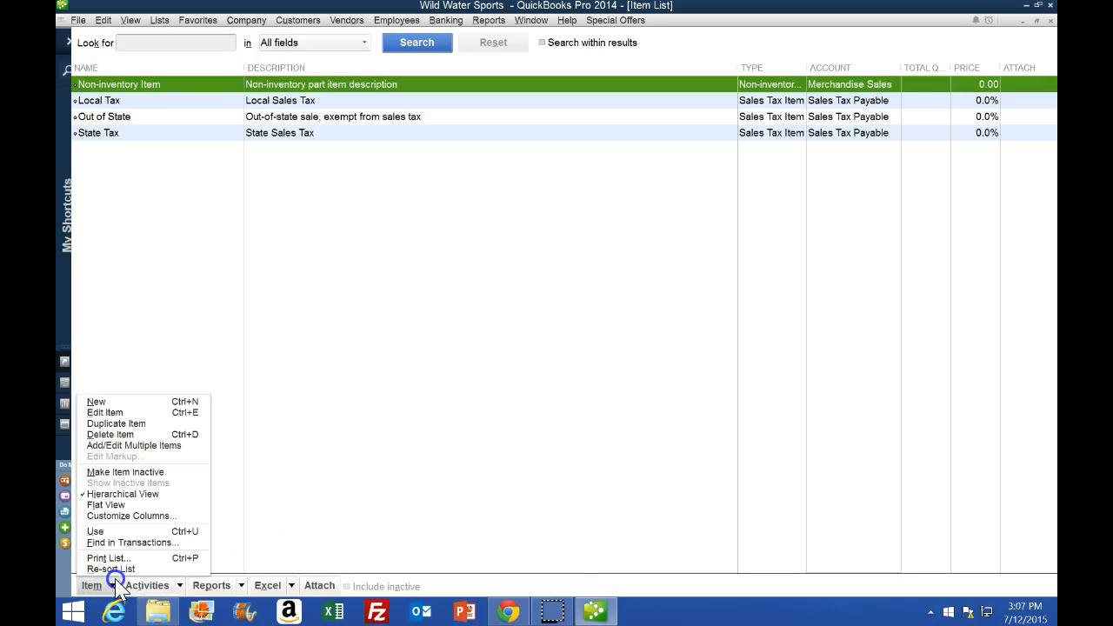
click(170, 445)
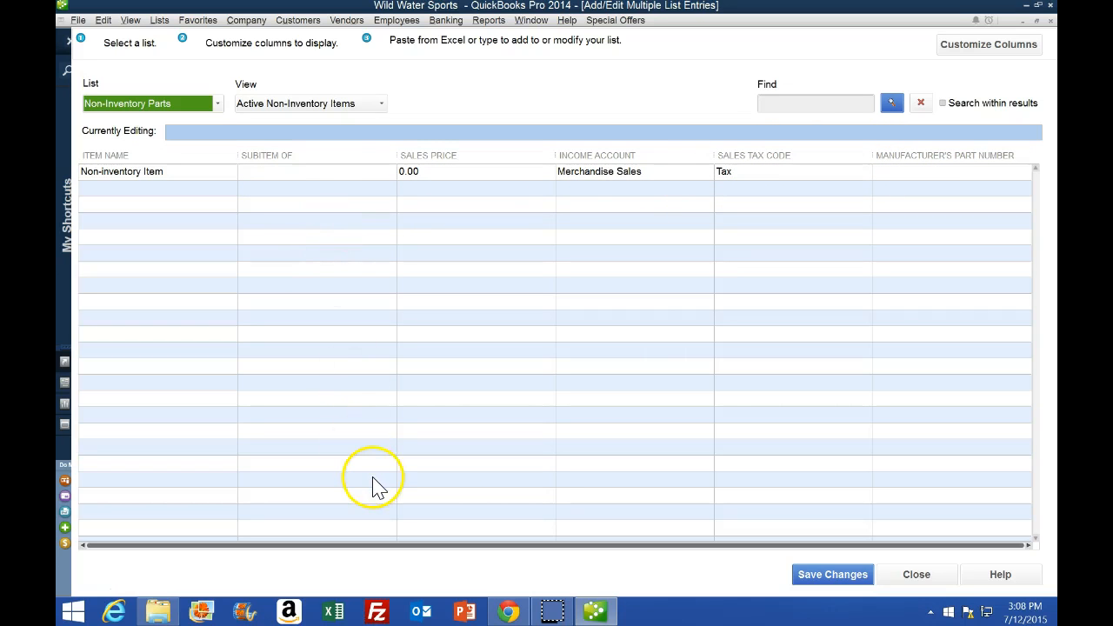
Step: Read the textbook's next instructions, then switch the list to Service Items in QuickBooks
click(510, 611)
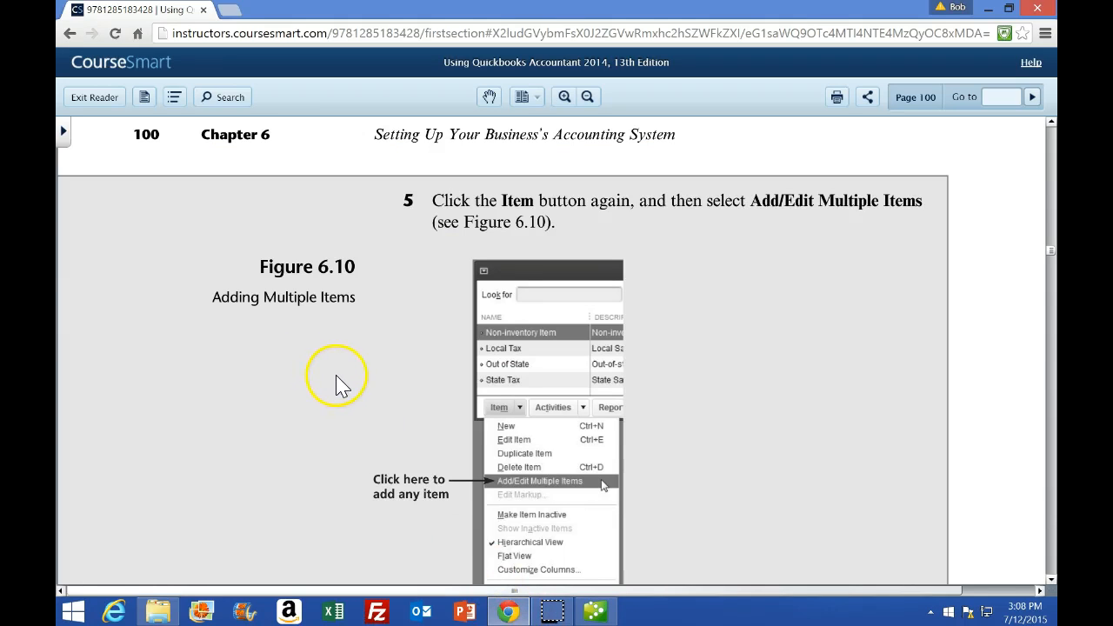
scroll(342, 374, down, 4)
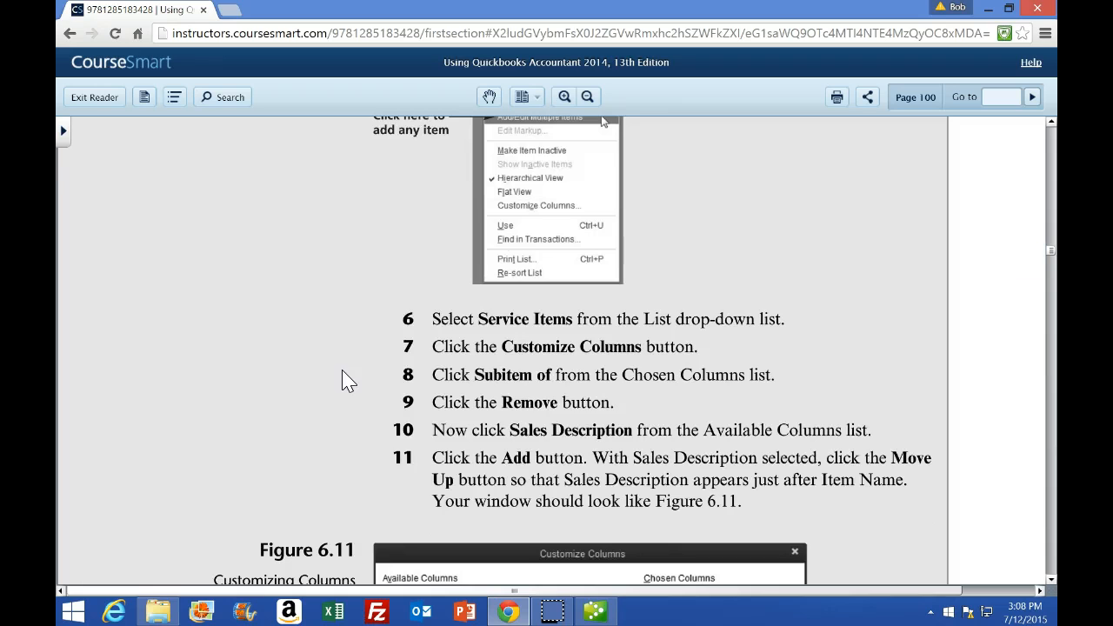
click(595, 612)
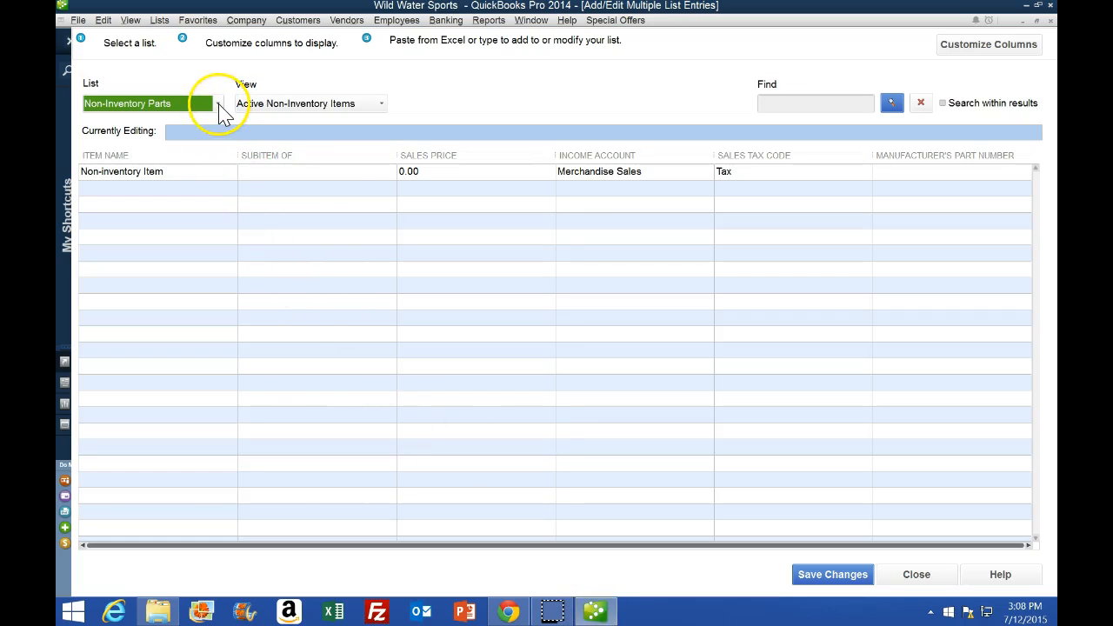
click(218, 105)
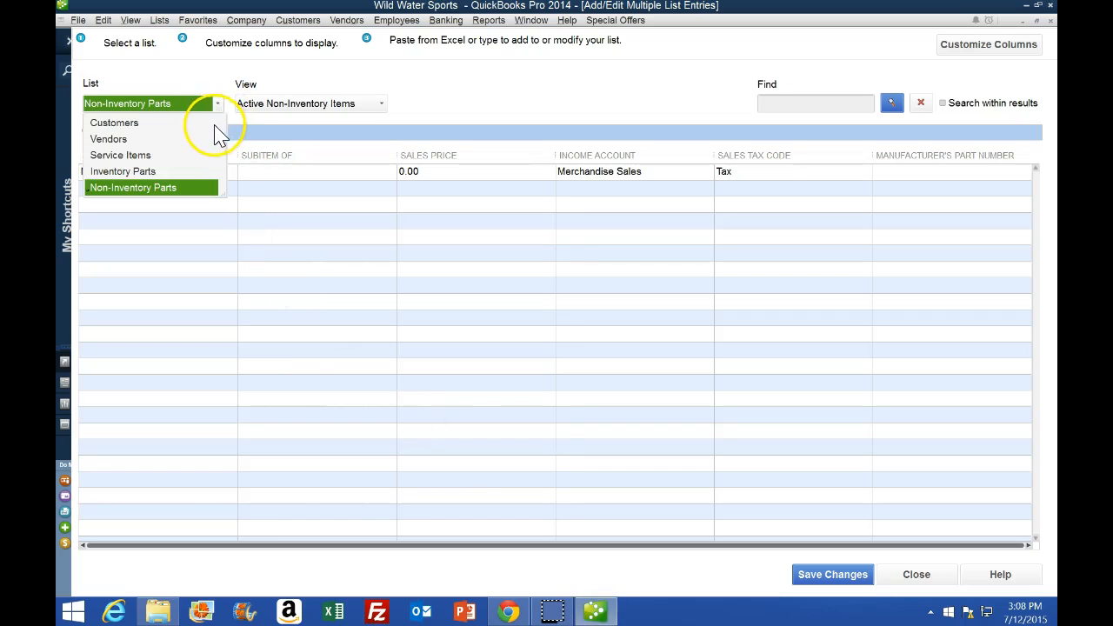
click(132, 157)
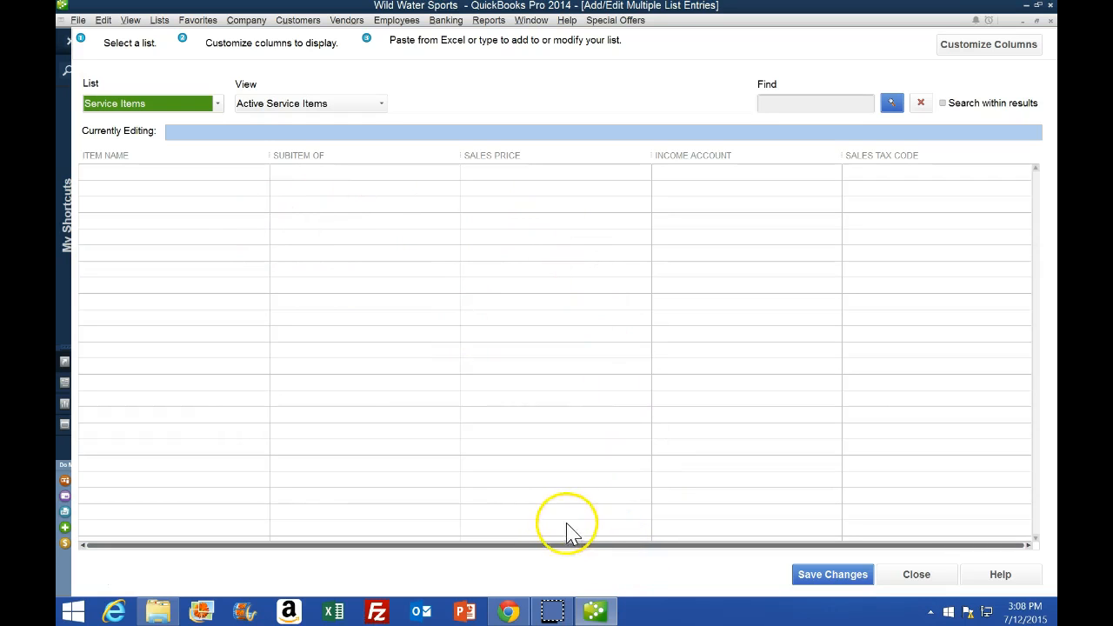
Step: Read the textbook's column instructions, then open Customize Columns for the Service Items list in QuickBooks
click(509, 612)
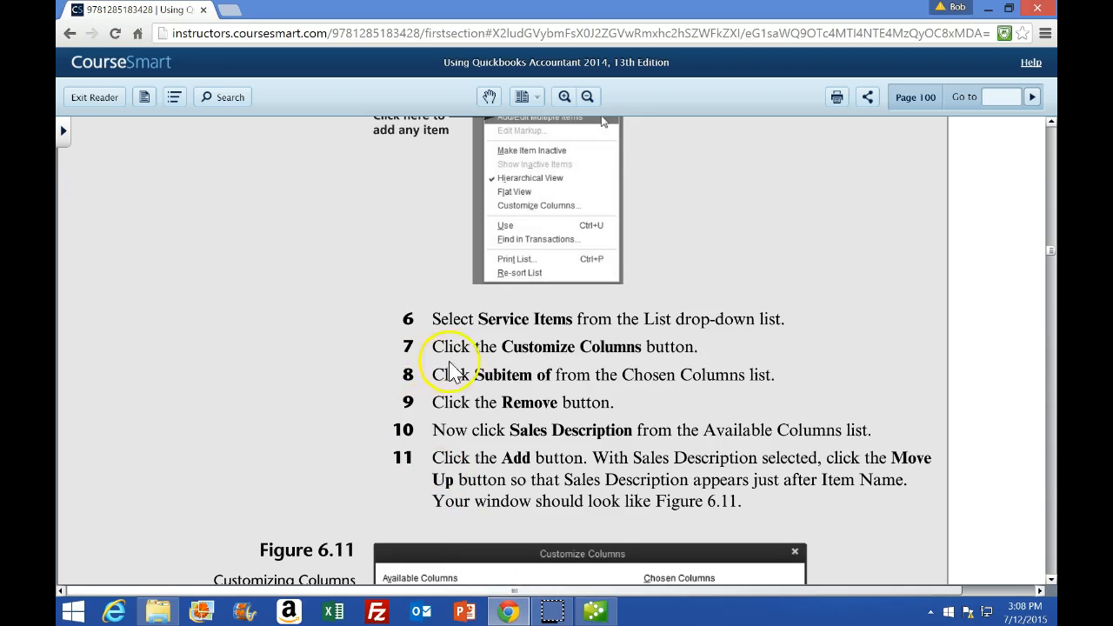
scroll(446, 390, down, 1)
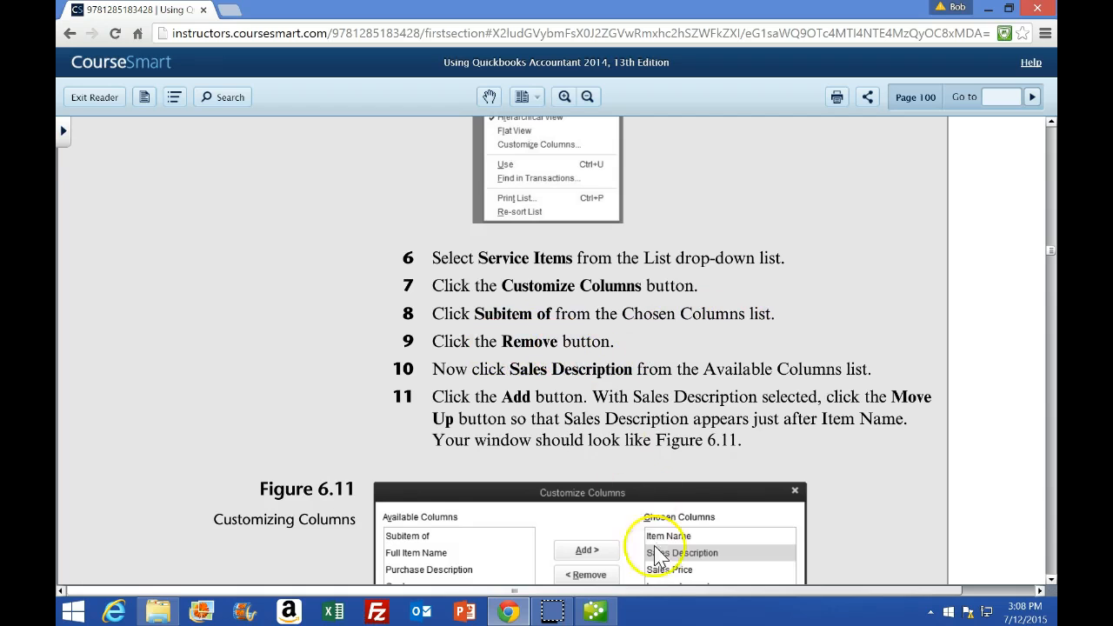
click(595, 611)
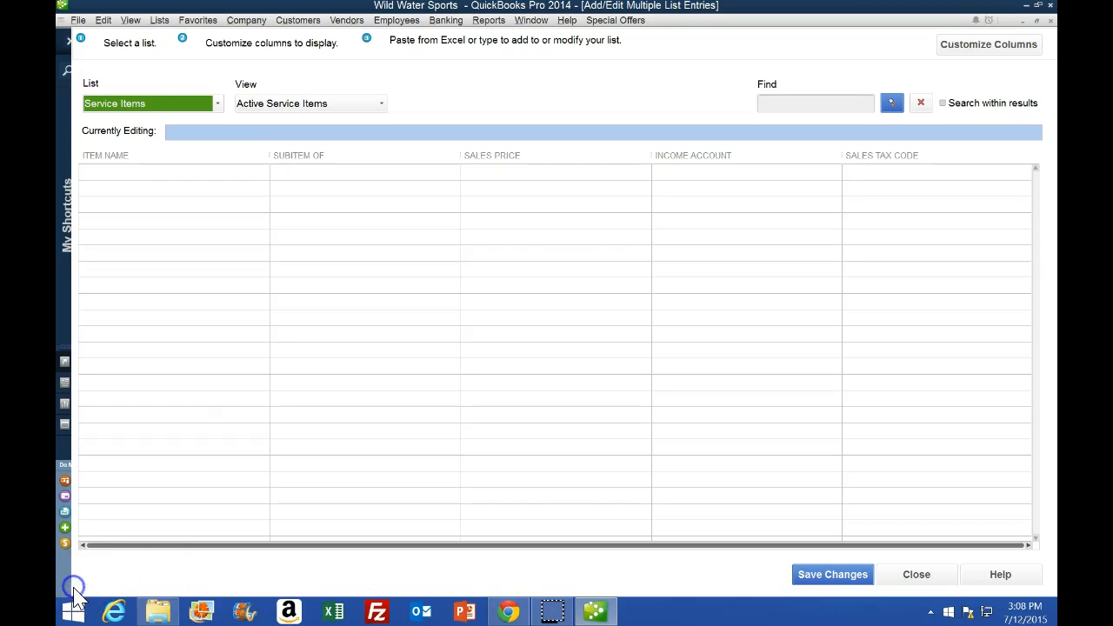
click(976, 53)
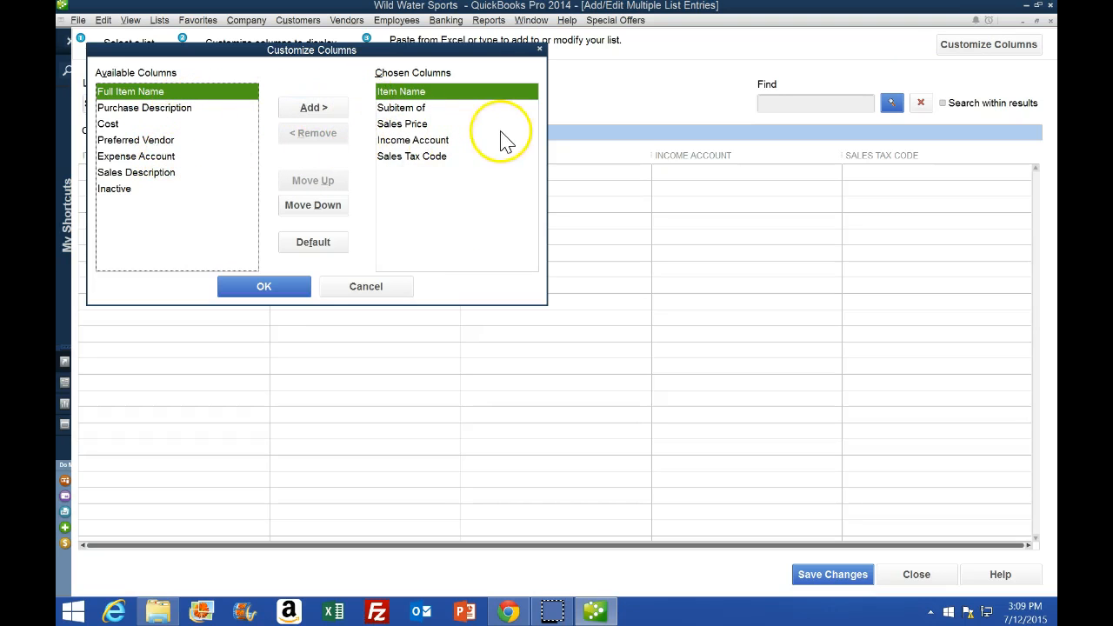
Step: Check the textbook's Figure 6.11, then in QuickBooks add Sales Description to the chosen columns directly after Item Name
click(74, 588)
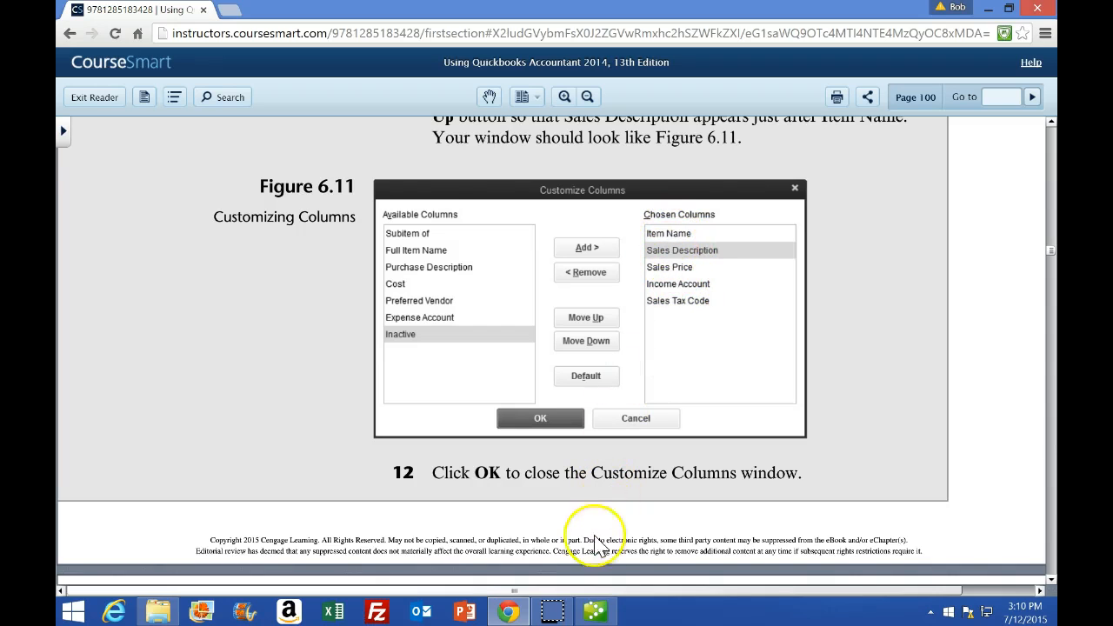
click(597, 613)
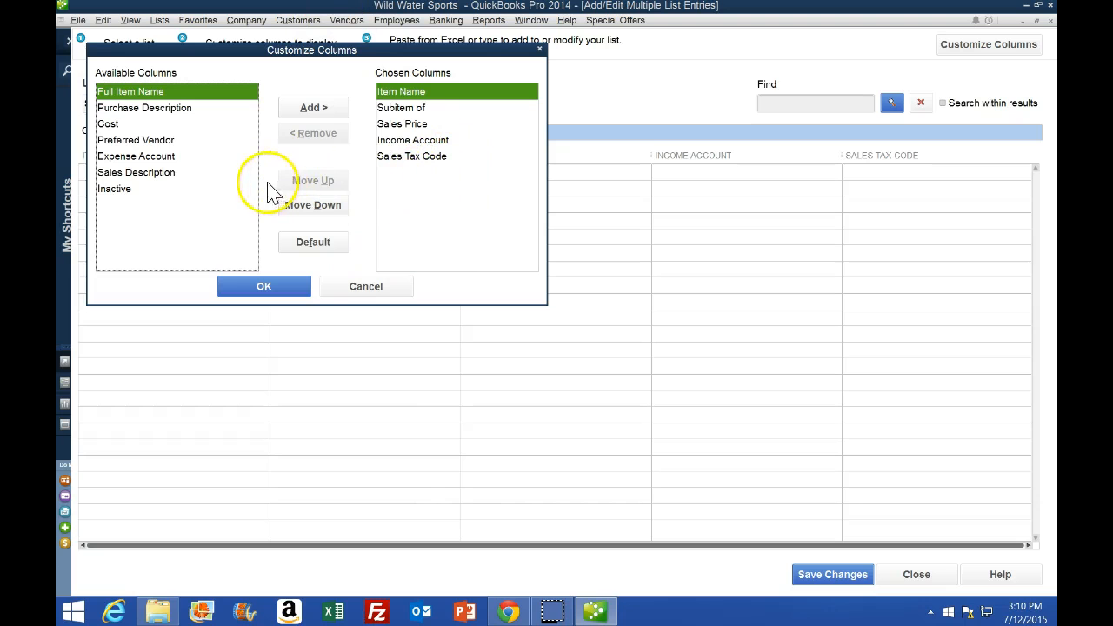
click(163, 176)
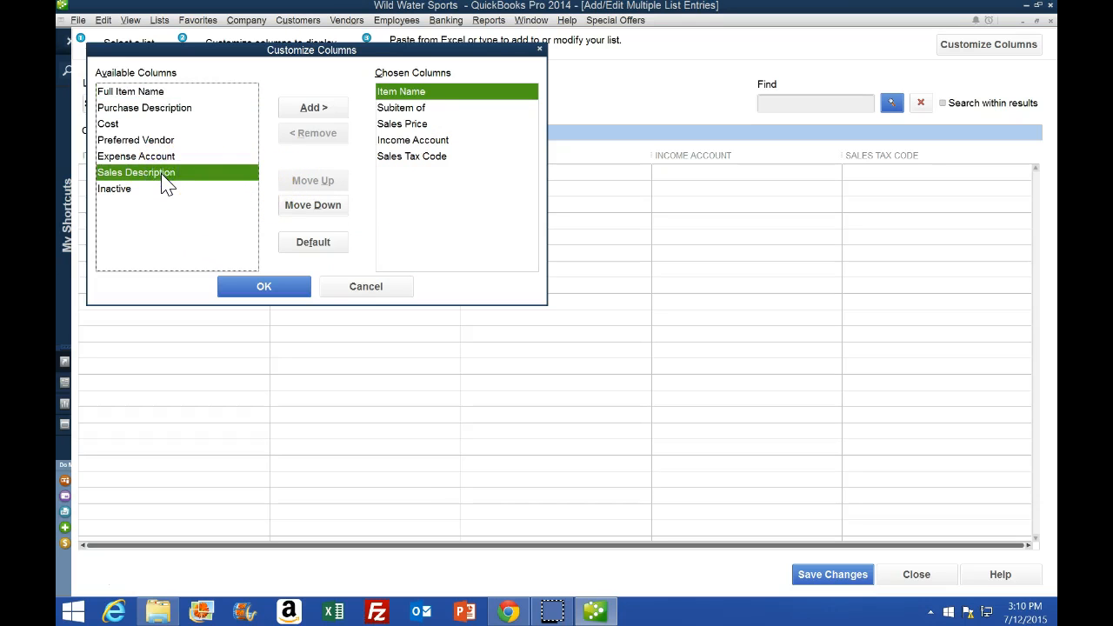
click(313, 108)
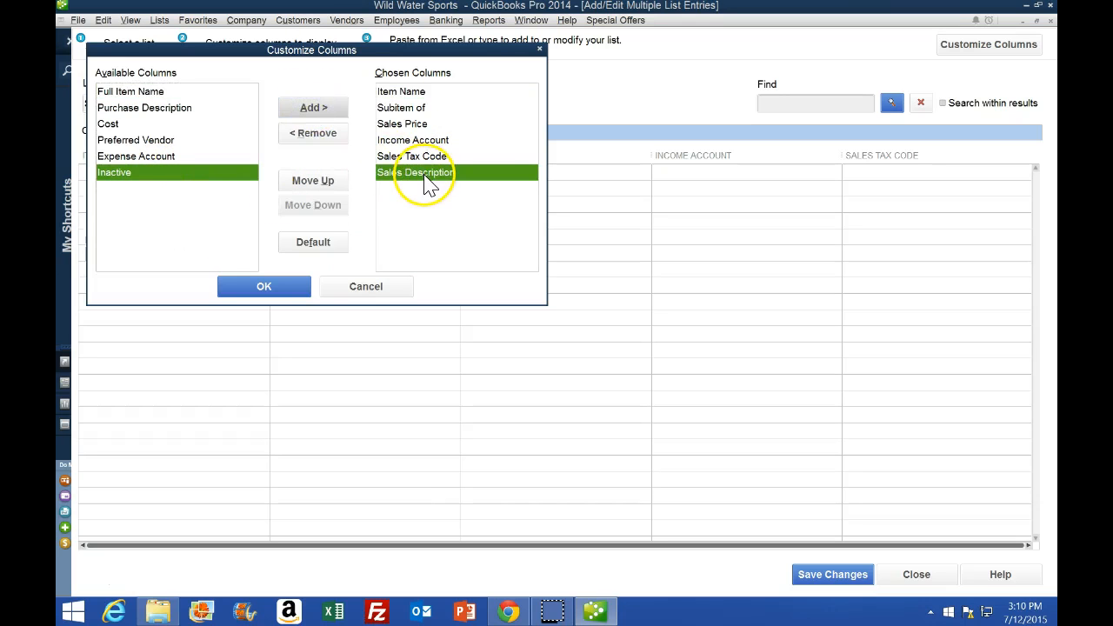
click(329, 184)
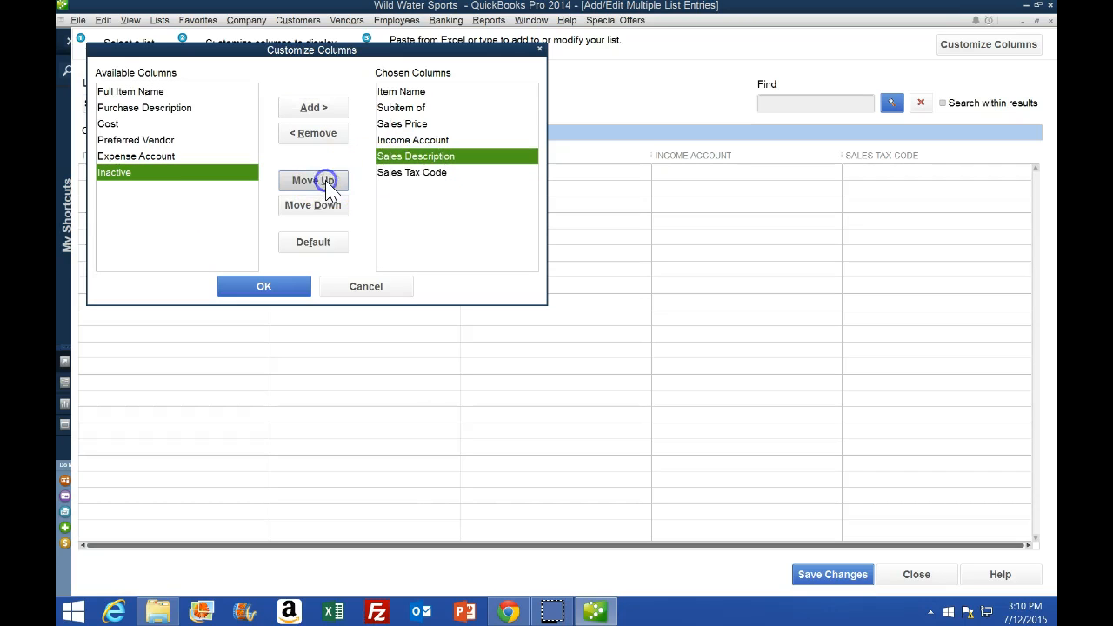
click(329, 184)
click(329, 184)
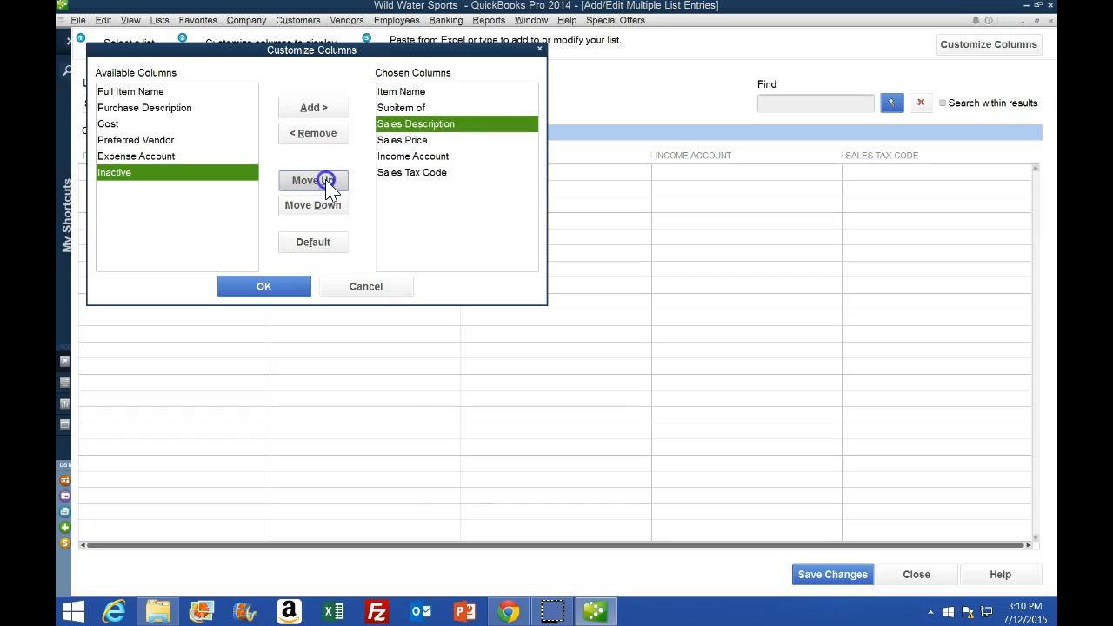
click(329, 185)
click(228, 194)
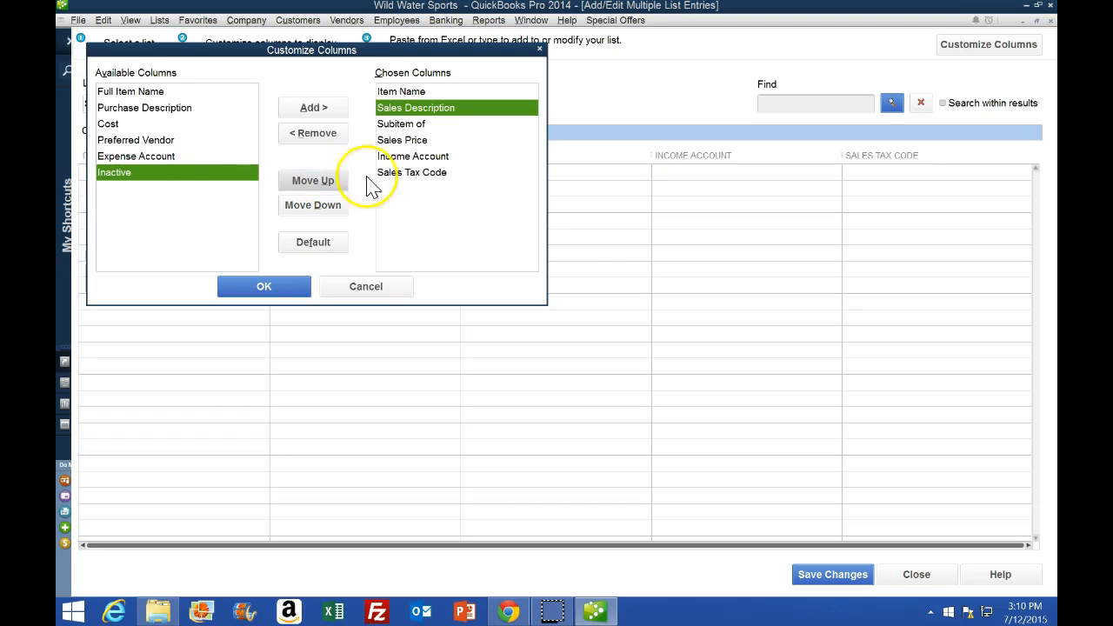
Step: Move Sales Price, Income Account and Sales Tax Code ahead of Subitem of in the chosen columns
click(407, 141)
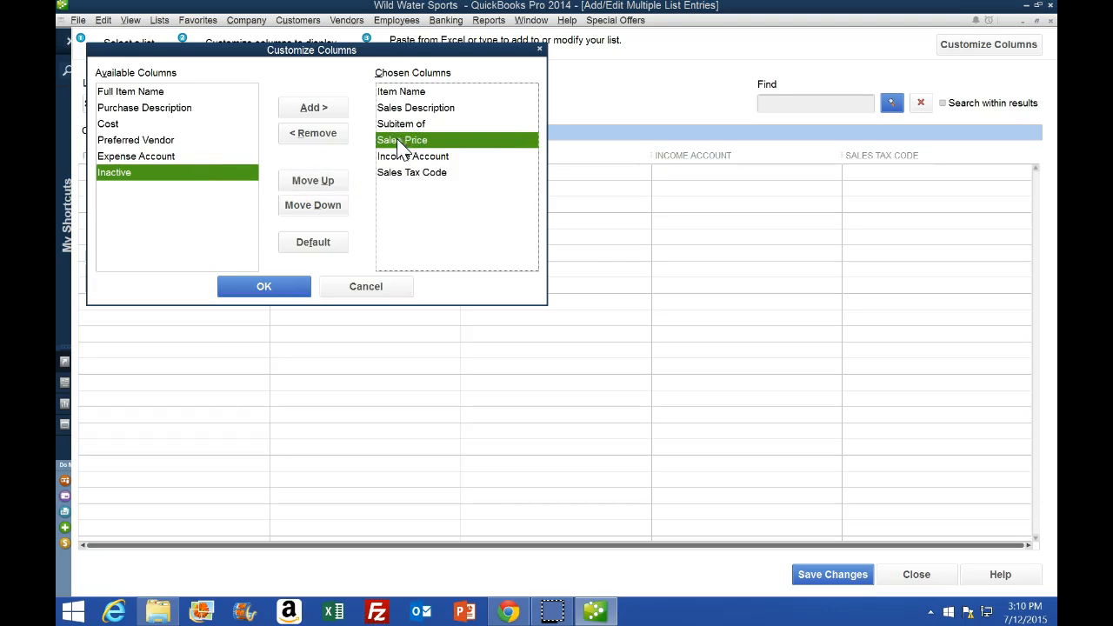
click(327, 182)
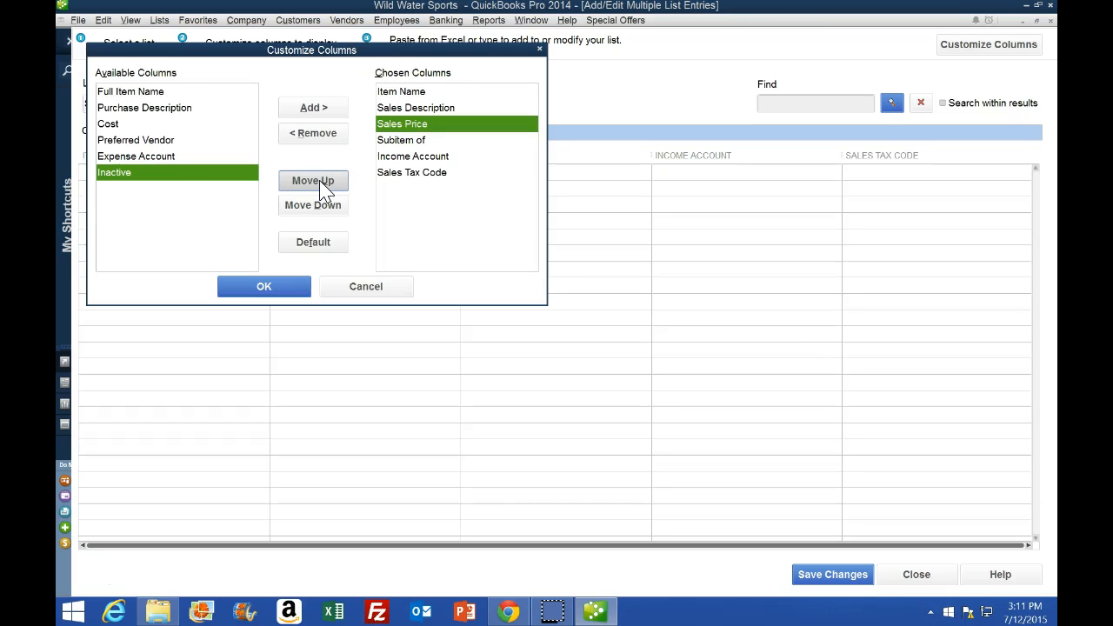
click(415, 157)
click(328, 184)
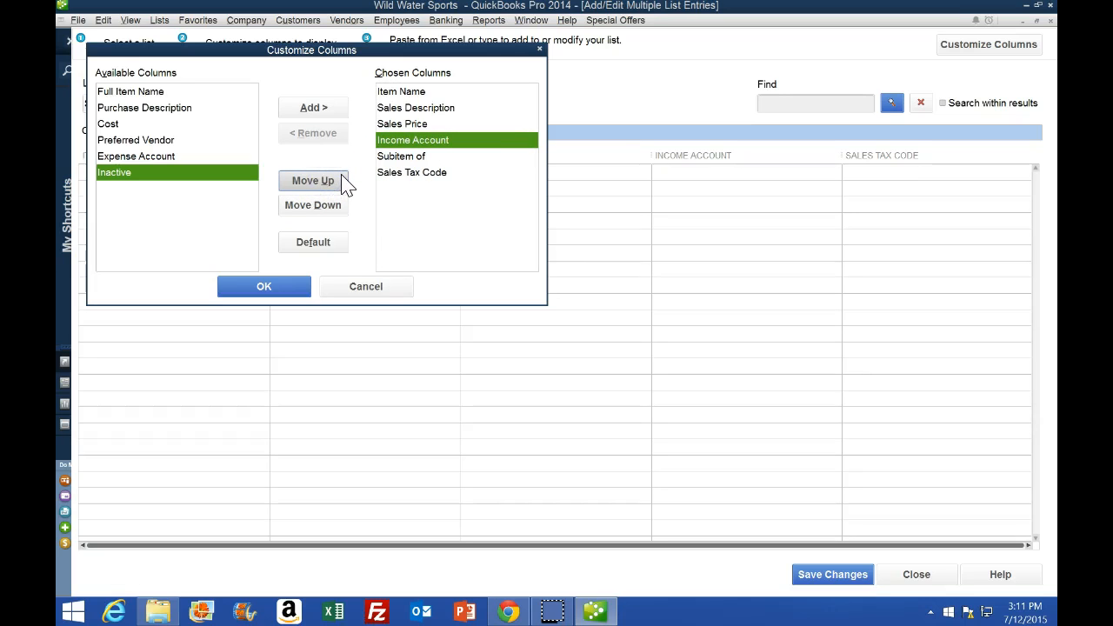
click(404, 174)
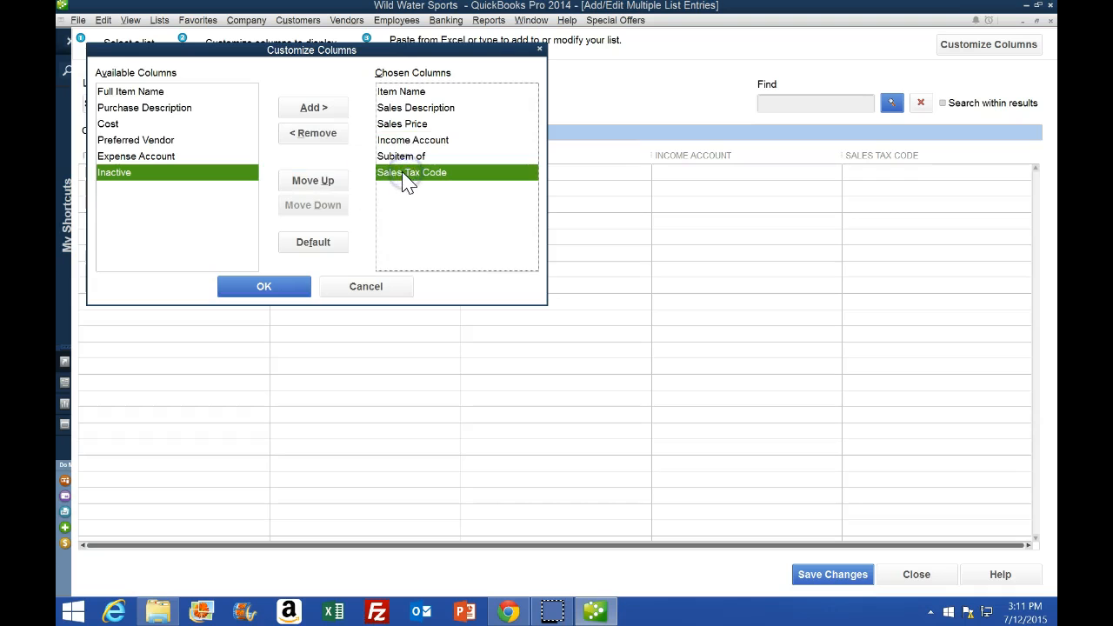
click(324, 181)
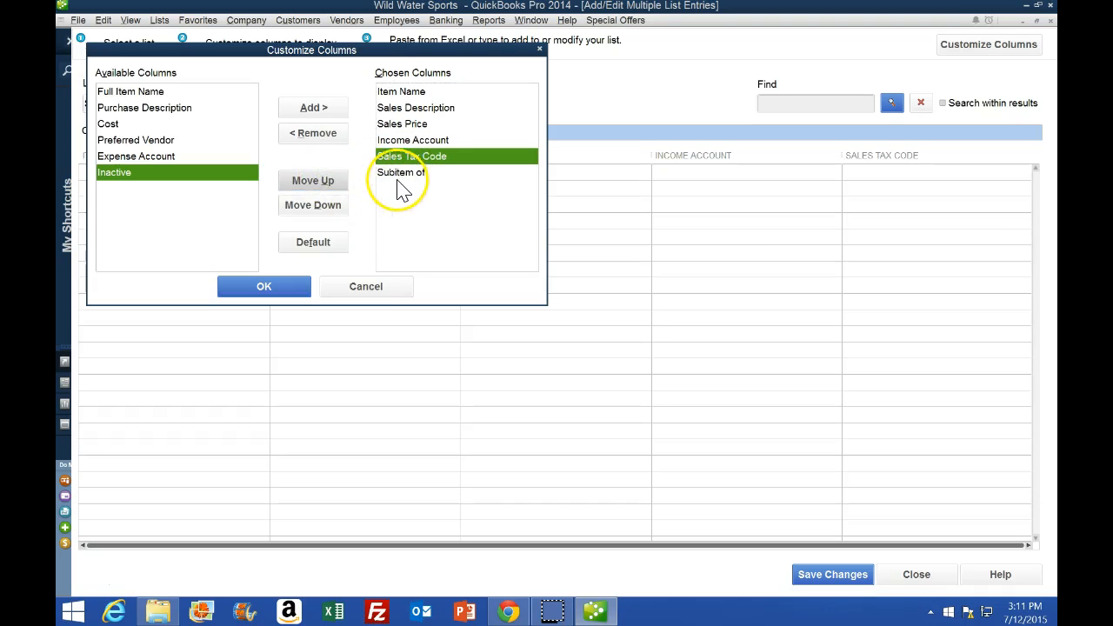
Step: Remove Subitem of from the chosen columns and apply the column customization
click(399, 176)
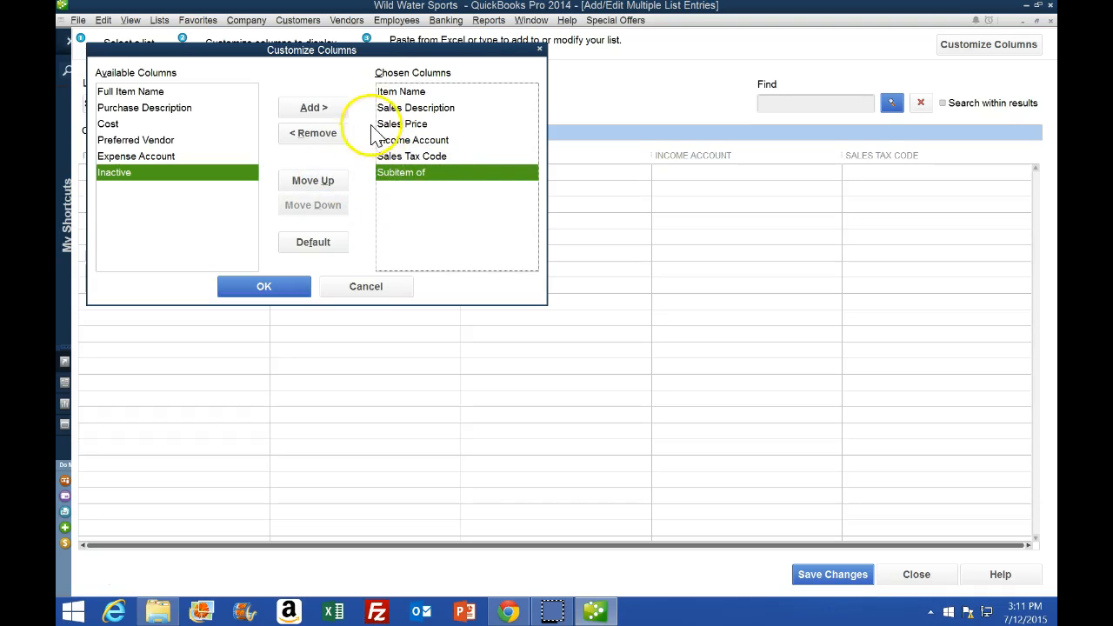
click(317, 133)
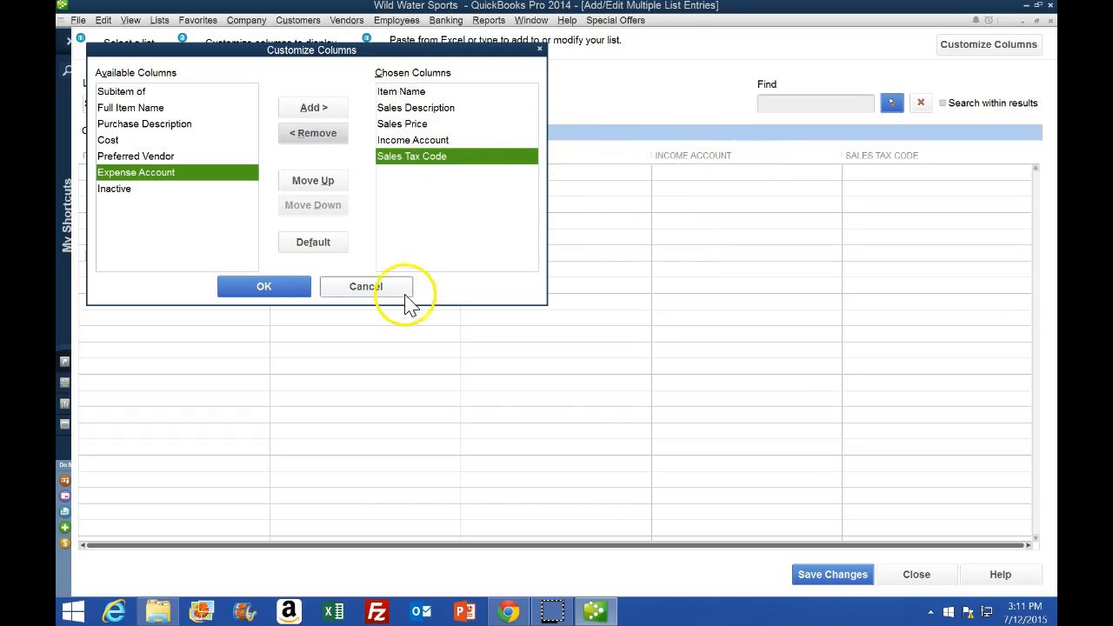
click(280, 292)
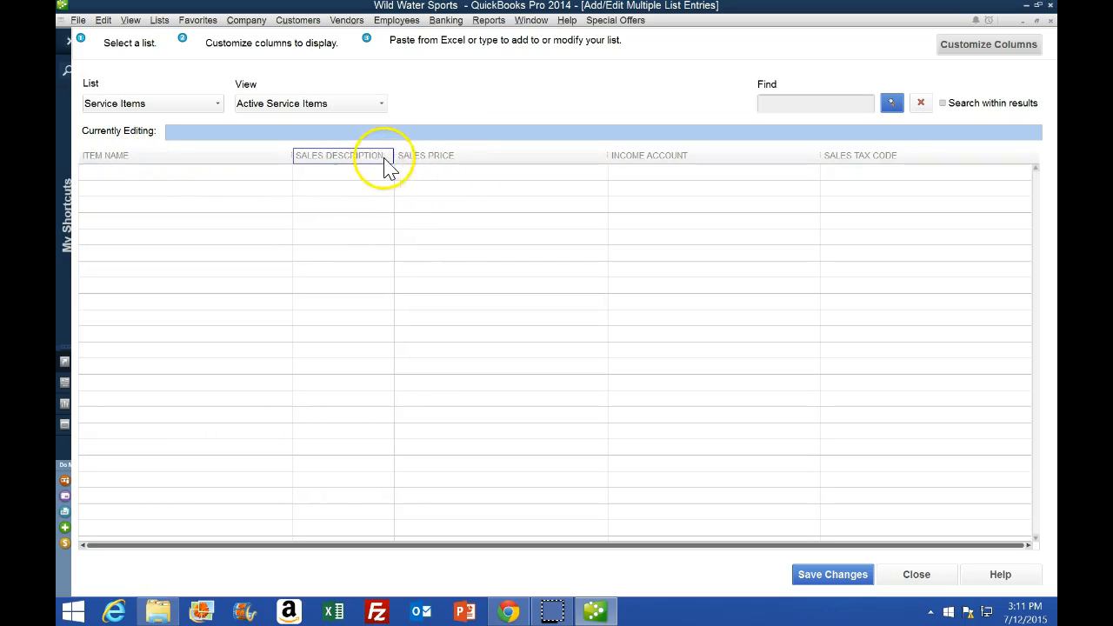
Step: Widen the Sales Description column and narrow the Sales Price and Income Account columns
drag(389, 152, 477, 152)
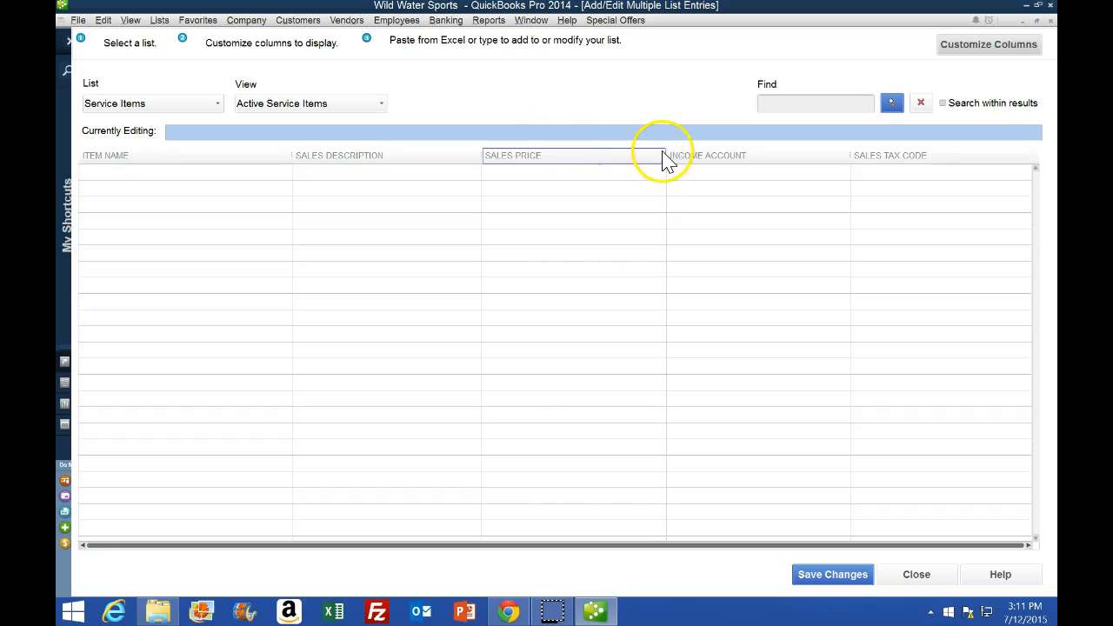
drag(664, 152, 589, 151)
drag(808, 156, 791, 158)
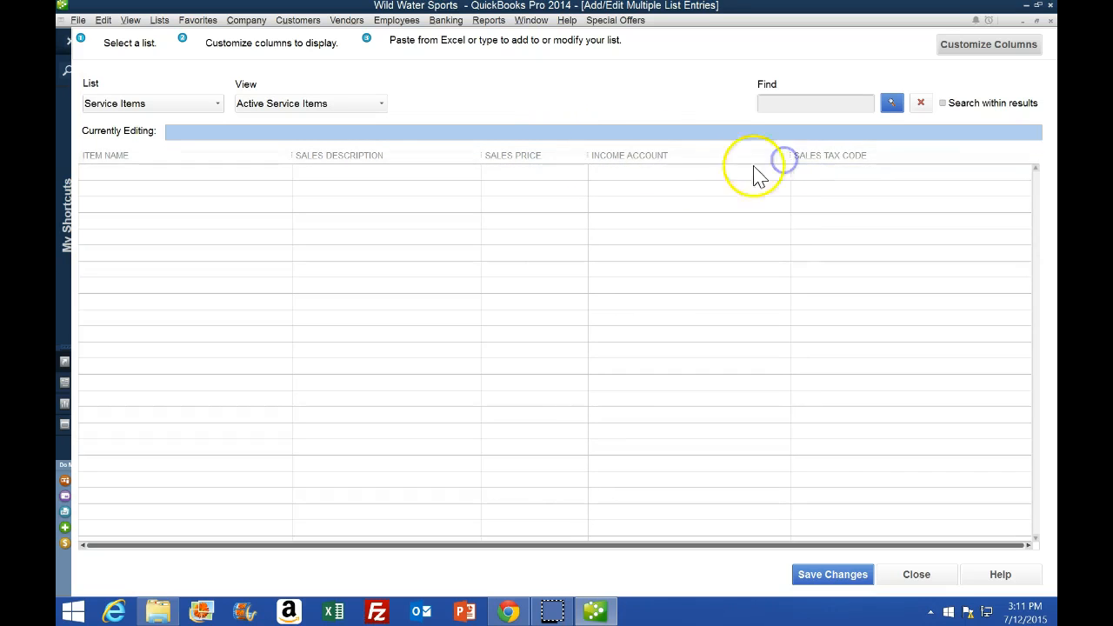
Step: Start the first service item row, dismiss the Time Saving Tip, and read the textbook's entries for the 20-Hour Service item
click(147, 175)
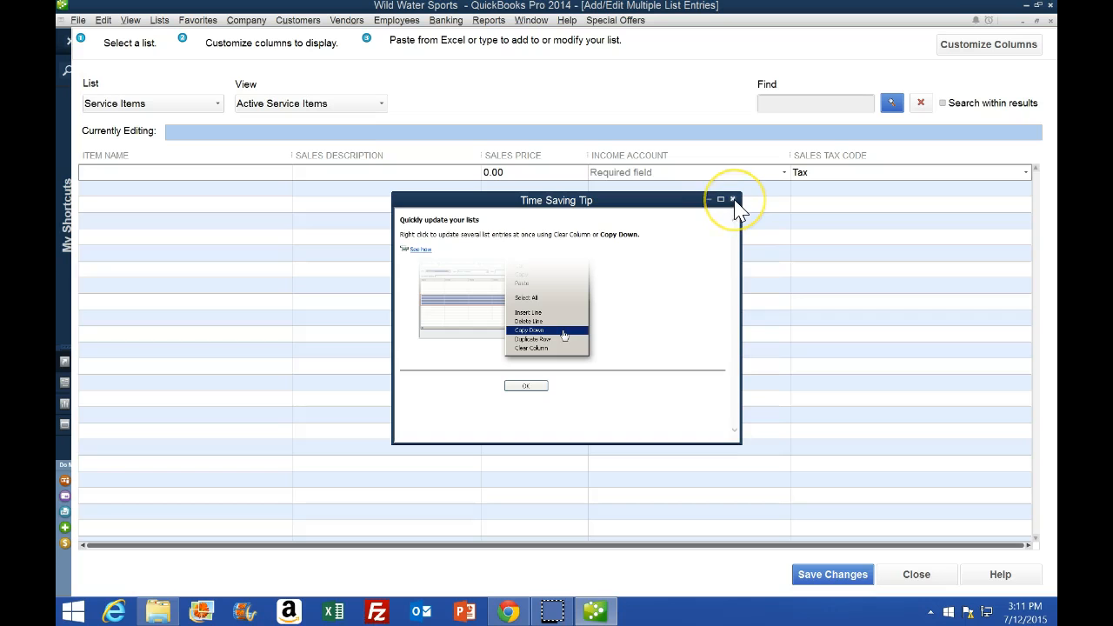
click(733, 200)
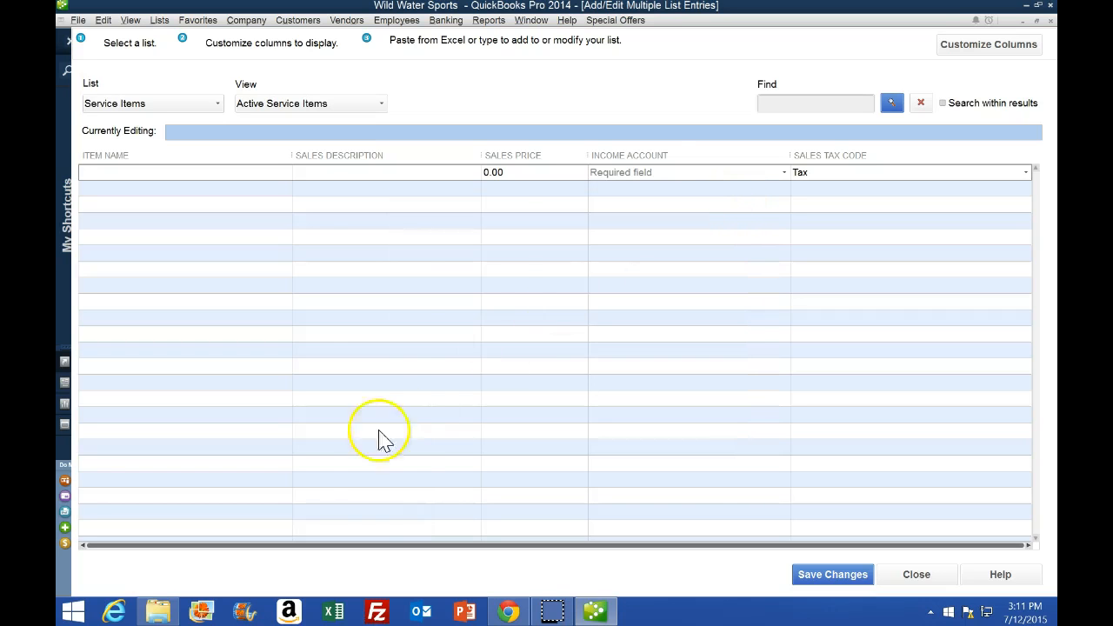
click(509, 612)
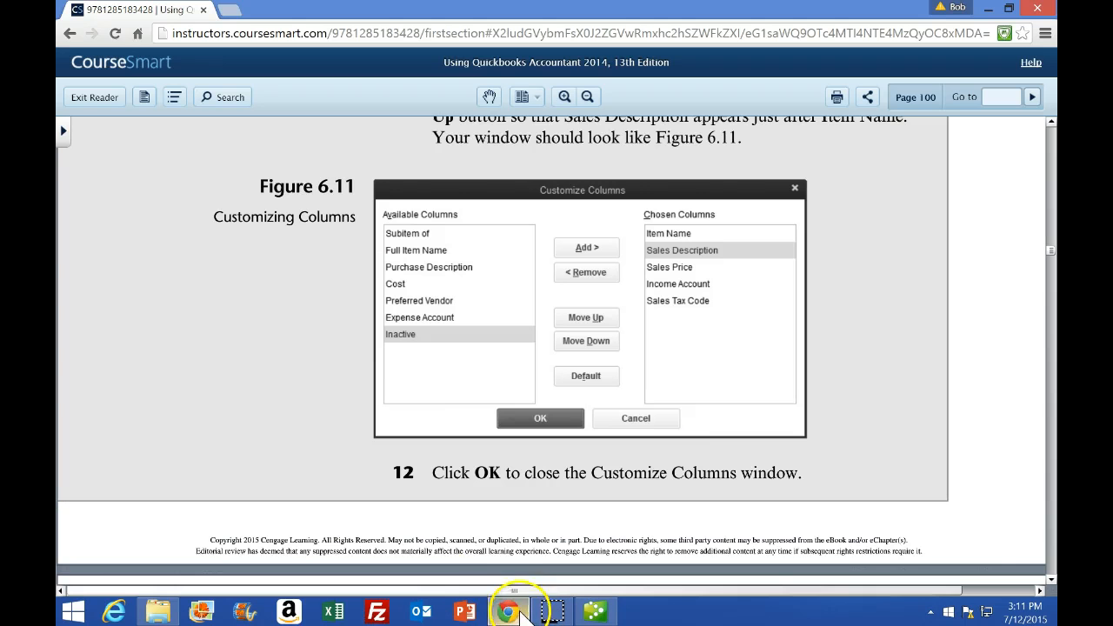
scroll(291, 396, down, 2)
scroll(269, 387, down, 1)
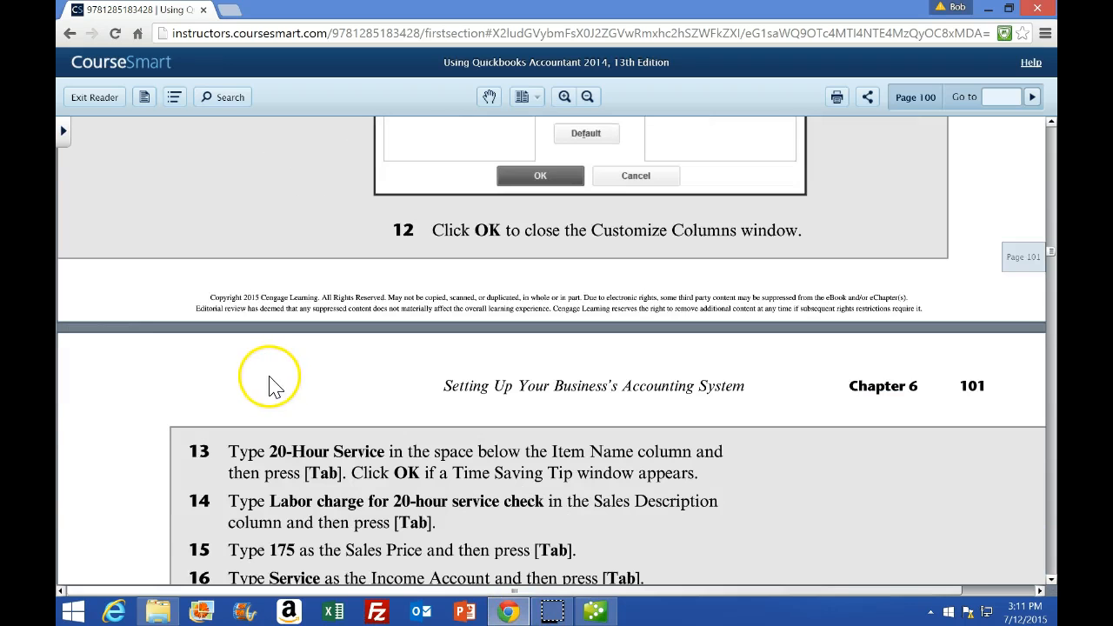
scroll(257, 391, down, 2)
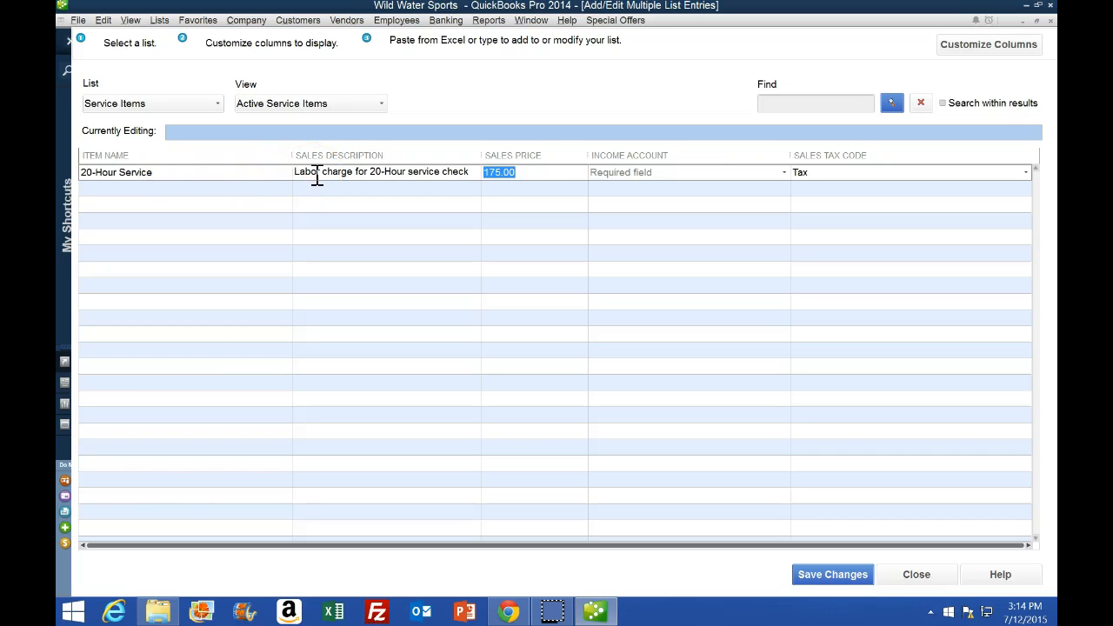
Step: Enter Service as the 20-Hour Service item's income account, start setting it up as a new account, and open the account type choices
click(527, 185)
text(Service)
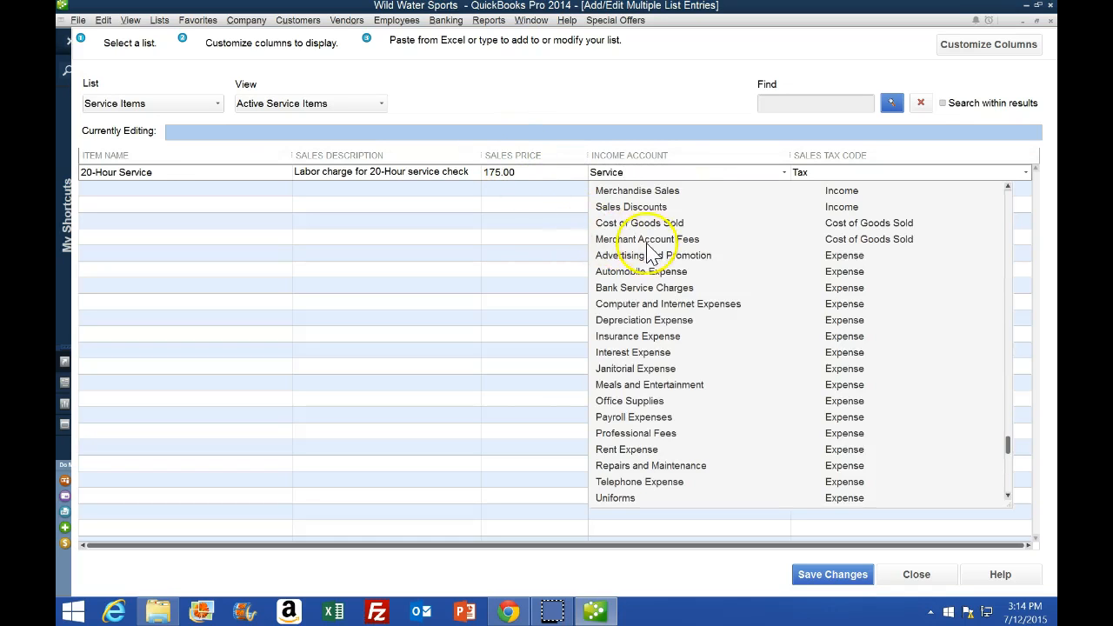
click(520, 208)
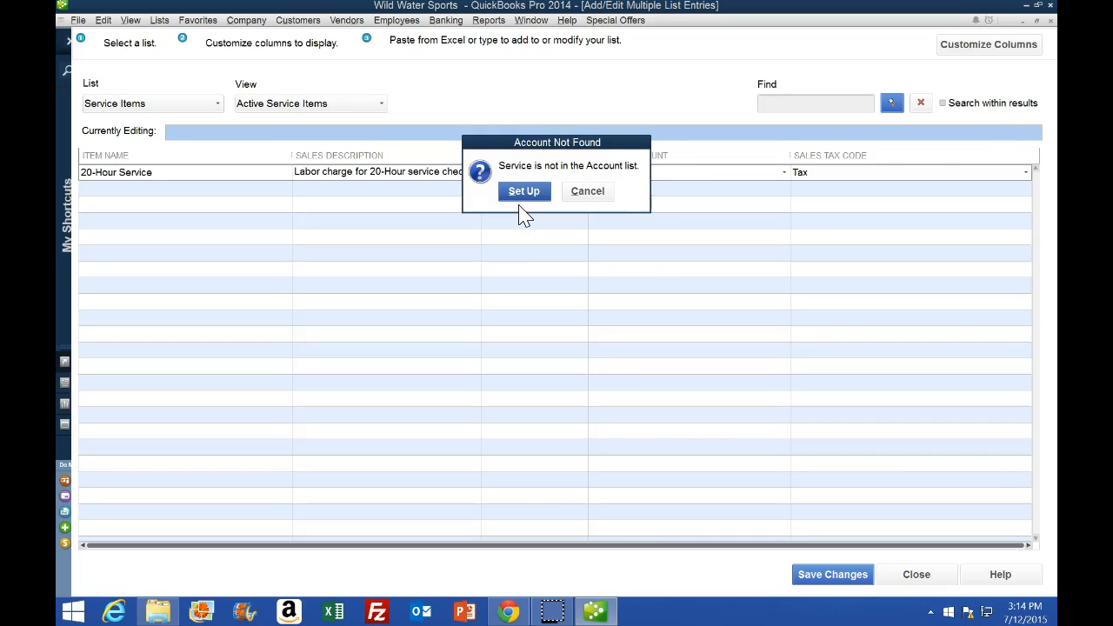
click(518, 196)
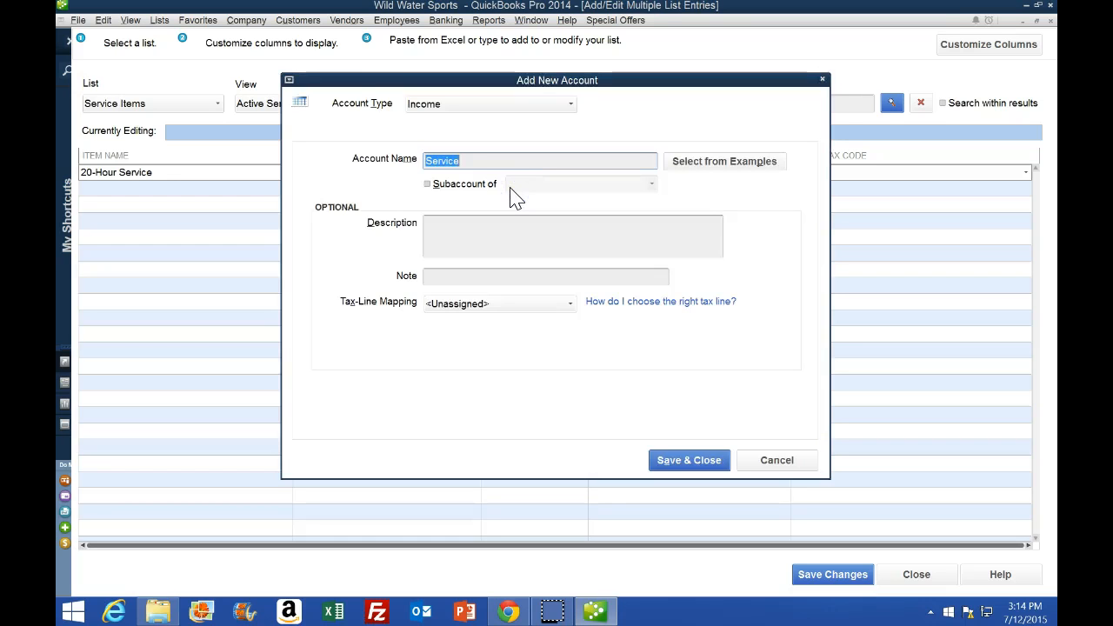
click(566, 105)
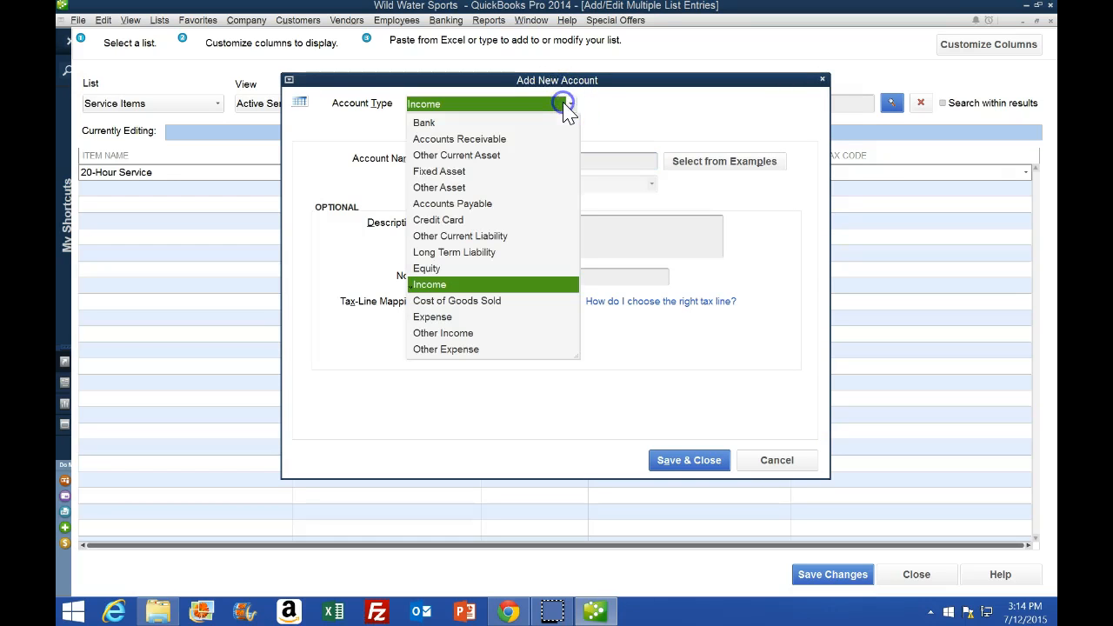